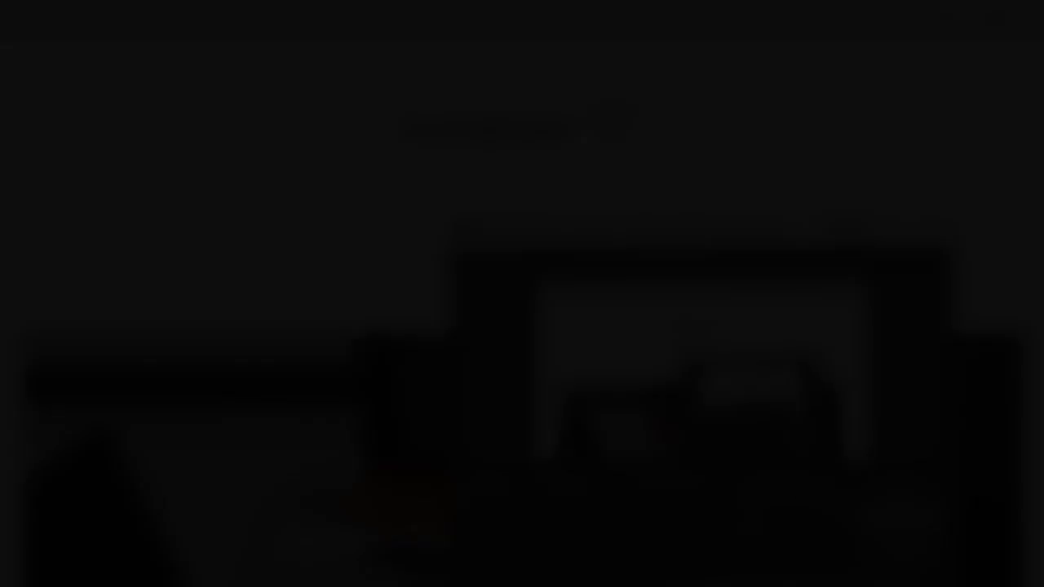
Step: Look through the photography blog's homepage, from the featured post and category tiles to the About Me section
{"action": "scroll", "coordinate": [984, 188], "scroll_direction": "down", "scroll_amount": 3}
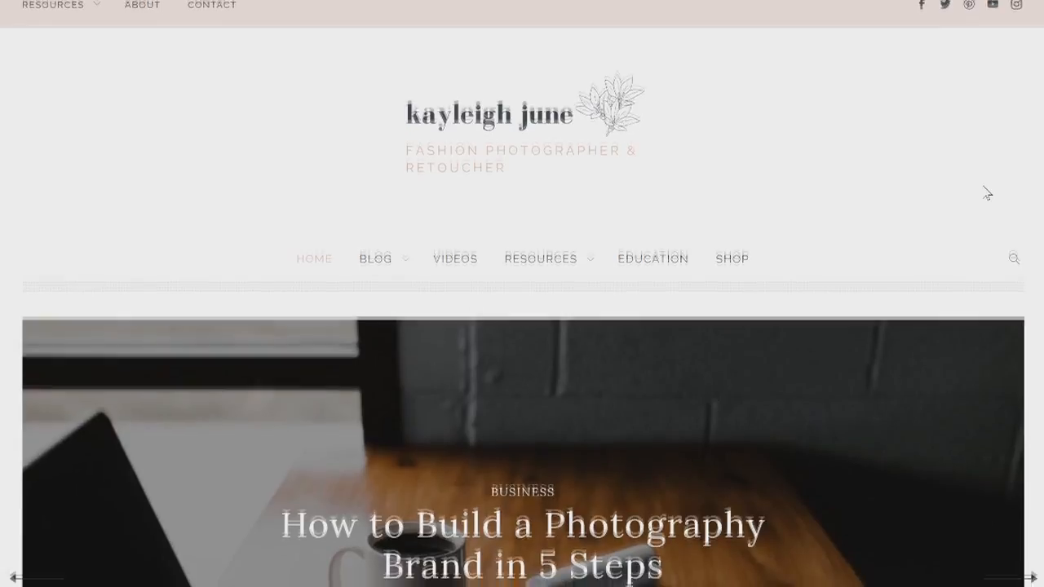
{"action": "scroll", "coordinate": [984, 188], "scroll_direction": "down", "scroll_amount": 5}
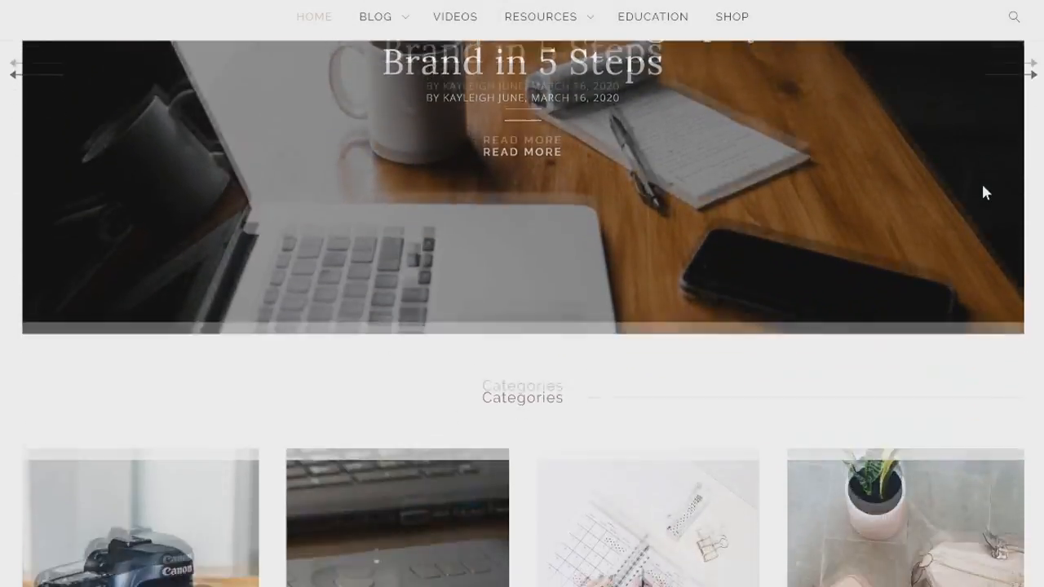
{"action": "scroll", "coordinate": [987, 194], "scroll_direction": "down", "scroll_amount": 3}
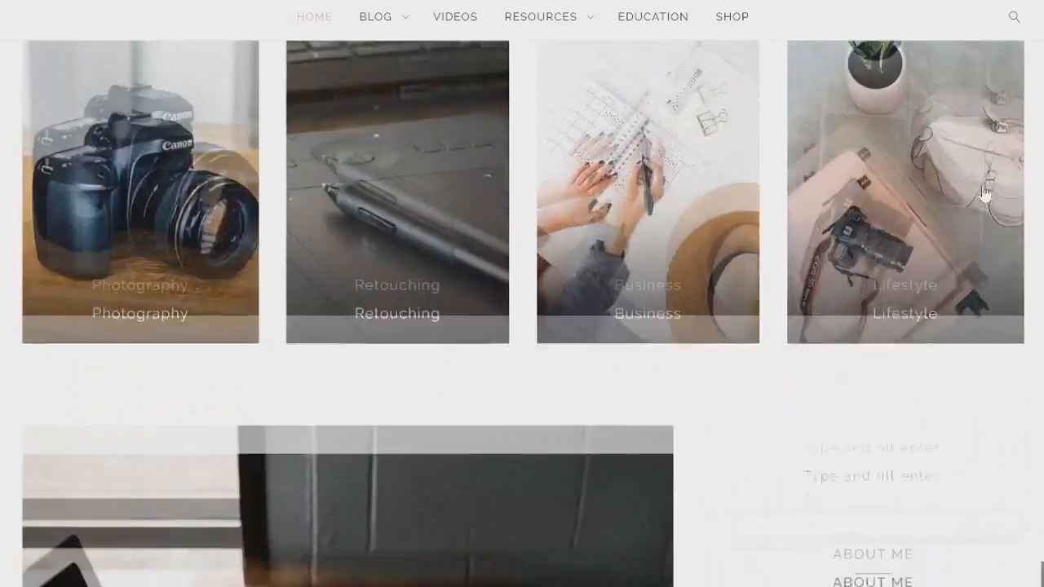
{"action": "scroll", "coordinate": [985, 194], "scroll_direction": "down", "scroll_amount": 4}
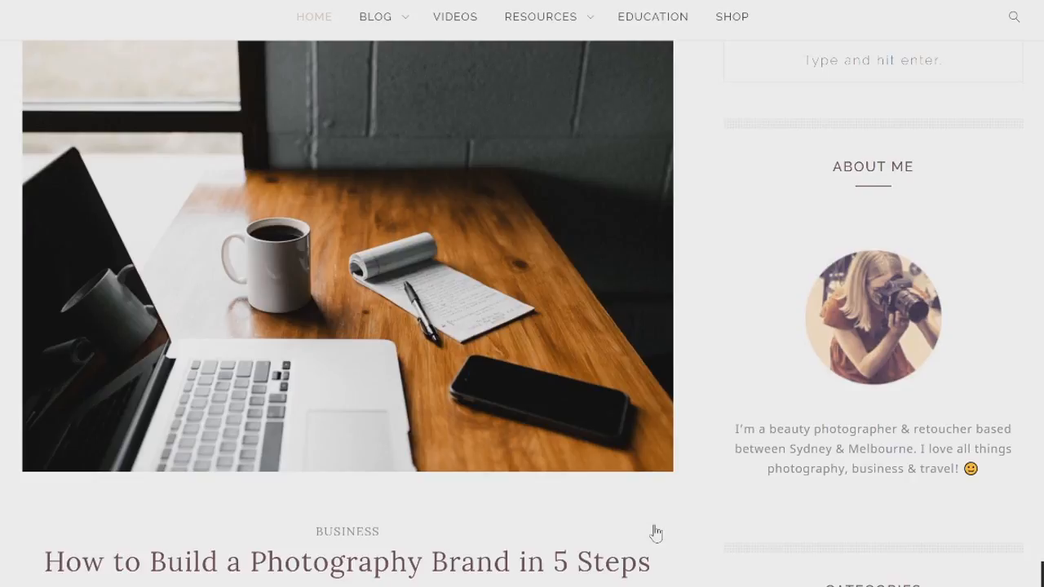
{"action": "scroll", "coordinate": [832, 379], "scroll_direction": "down", "scroll_amount": 2}
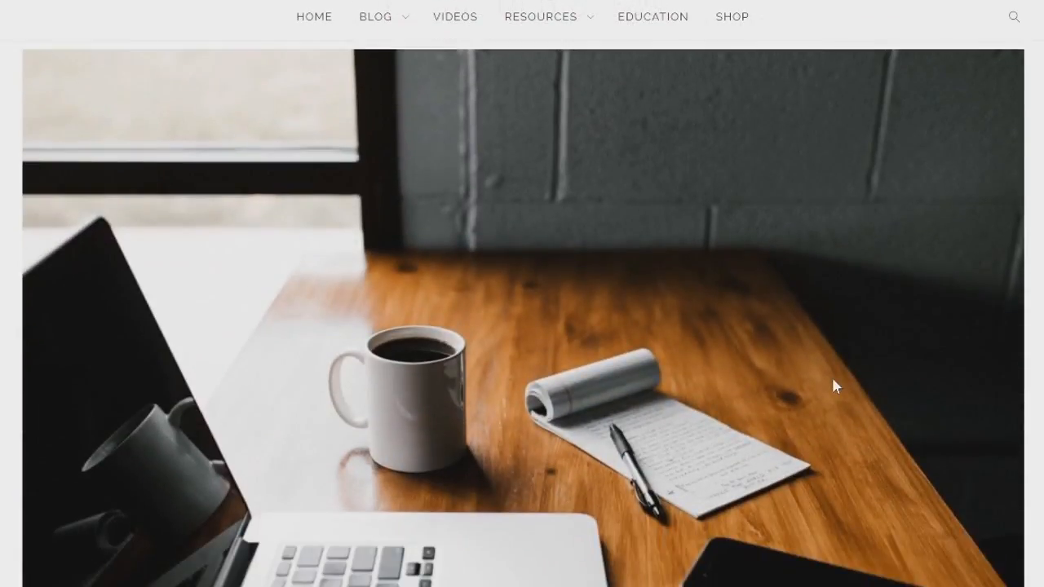
Step: Read through the blog post "How to Build a Photography Brand in 5 Steps" down to its comment form
{"action": "scroll", "coordinate": [832, 379], "scroll_direction": "down", "scroll_amount": 1}
{"action": "scroll", "coordinate": [836, 386], "scroll_direction": "down", "scroll_amount": 10}
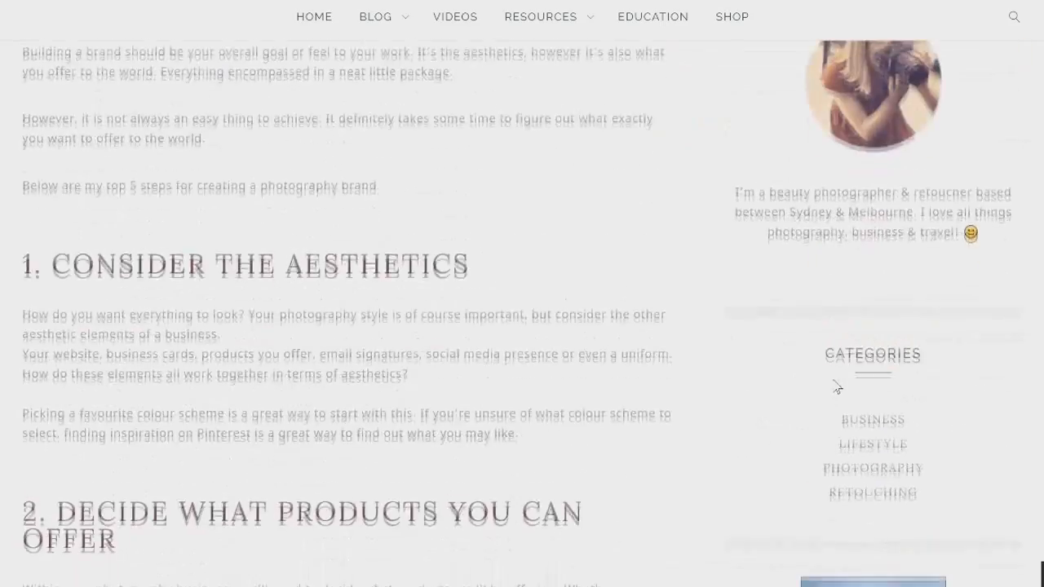
{"action": "scroll", "coordinate": [836, 386], "scroll_direction": "down", "scroll_amount": 4}
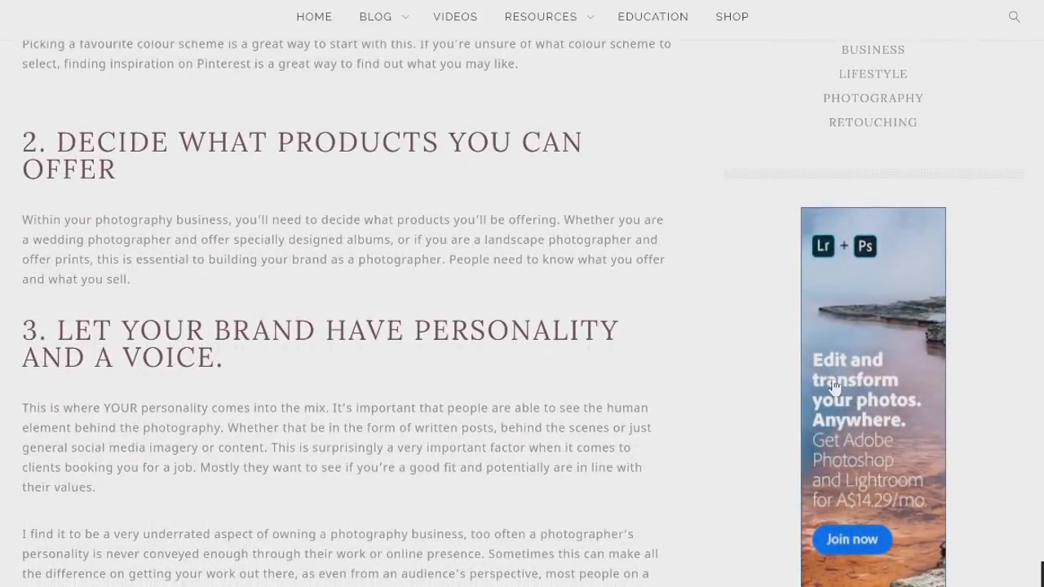
{"action": "scroll", "coordinate": [836, 386], "scroll_direction": "down", "scroll_amount": 3}
{"action": "scroll", "coordinate": [836, 387], "scroll_direction": "down", "scroll_amount": 6}
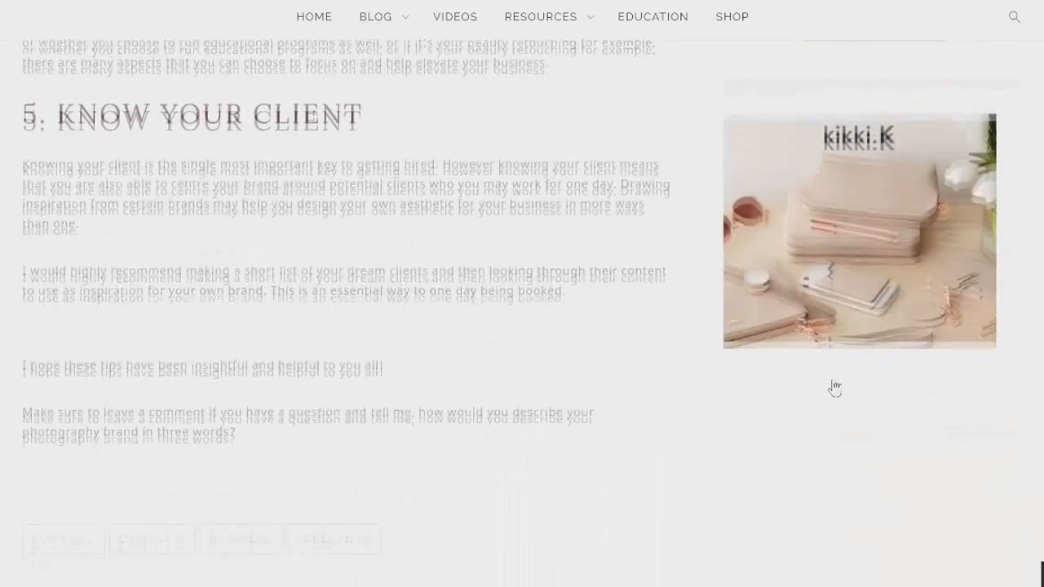
{"action": "scroll", "coordinate": [836, 387], "scroll_direction": "down", "scroll_amount": 3}
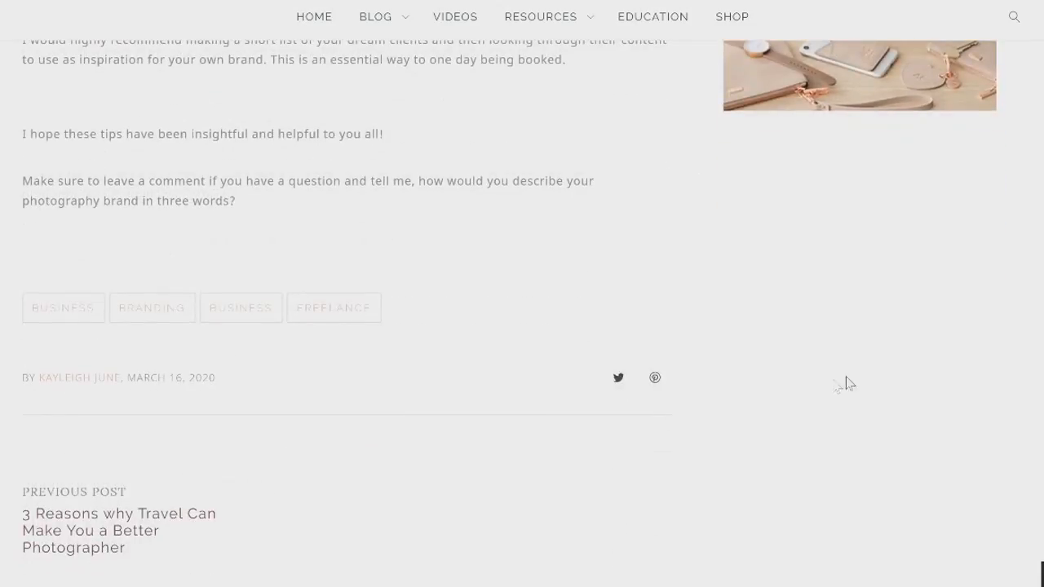
{"action": "scroll", "coordinate": [1022, 345], "scroll_direction": "down", "scroll_amount": 10}
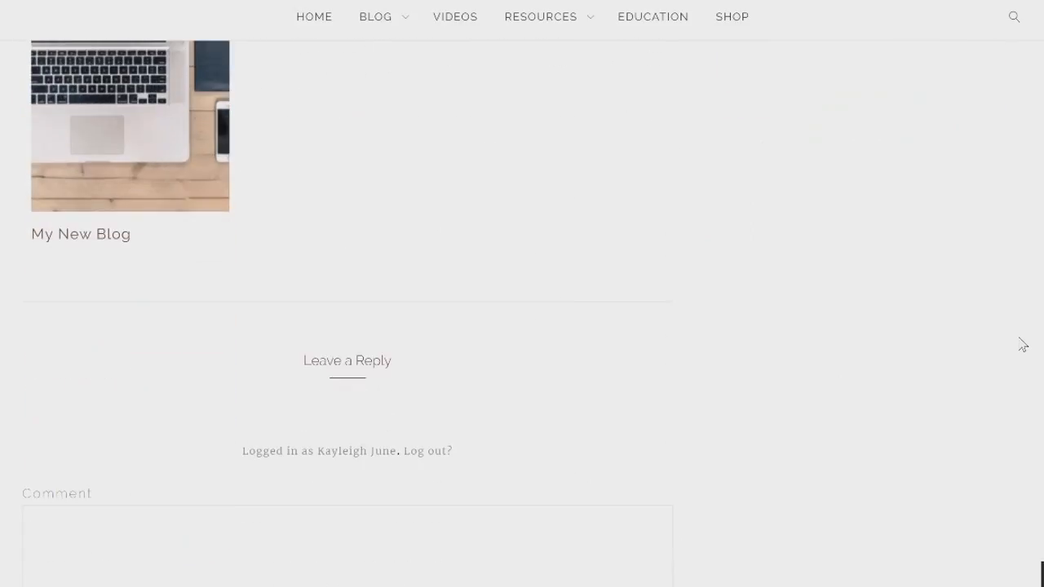
{"action": "scroll", "coordinate": [1022, 345], "scroll_direction": "down", "scroll_amount": 5}
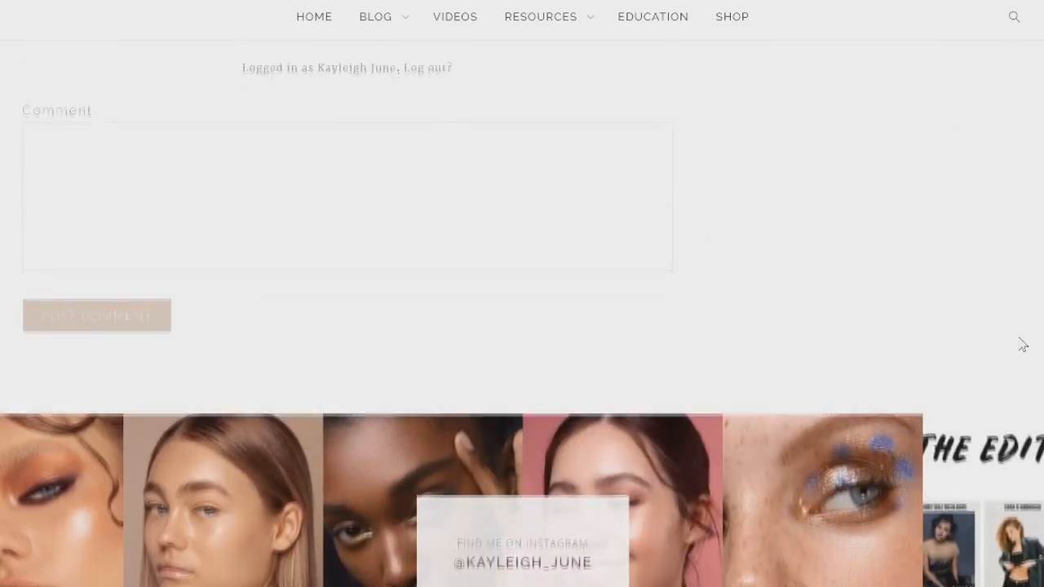
Step: View the homepage's Photography, Retouching, Business and Lifestyle category tiles and the latest post
{"action": "scroll", "coordinate": [1023, 345], "scroll_direction": "down", "scroll_amount": 5}
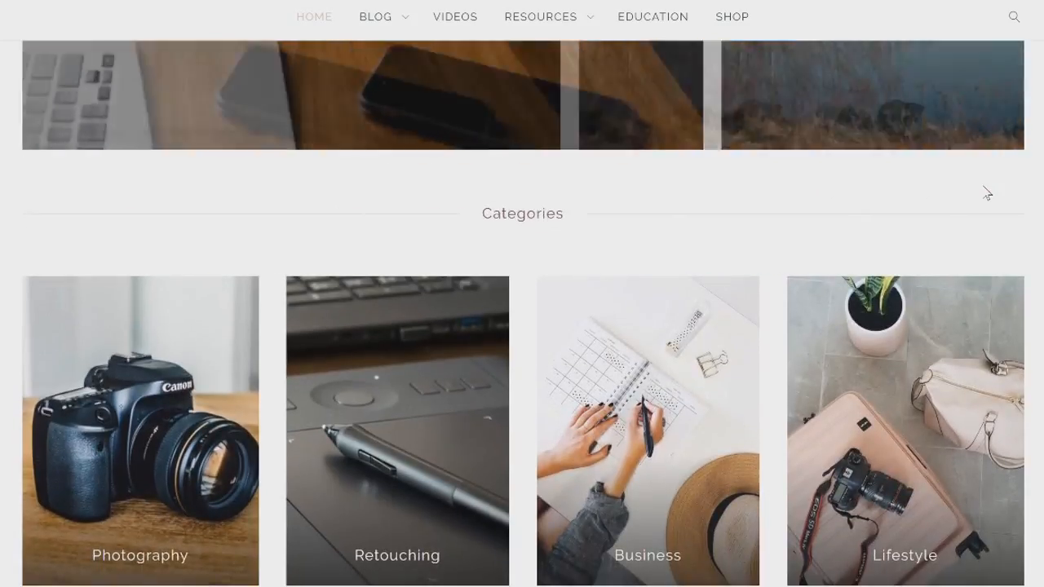
{"action": "scroll", "coordinate": [987, 193], "scroll_direction": "down", "scroll_amount": 4}
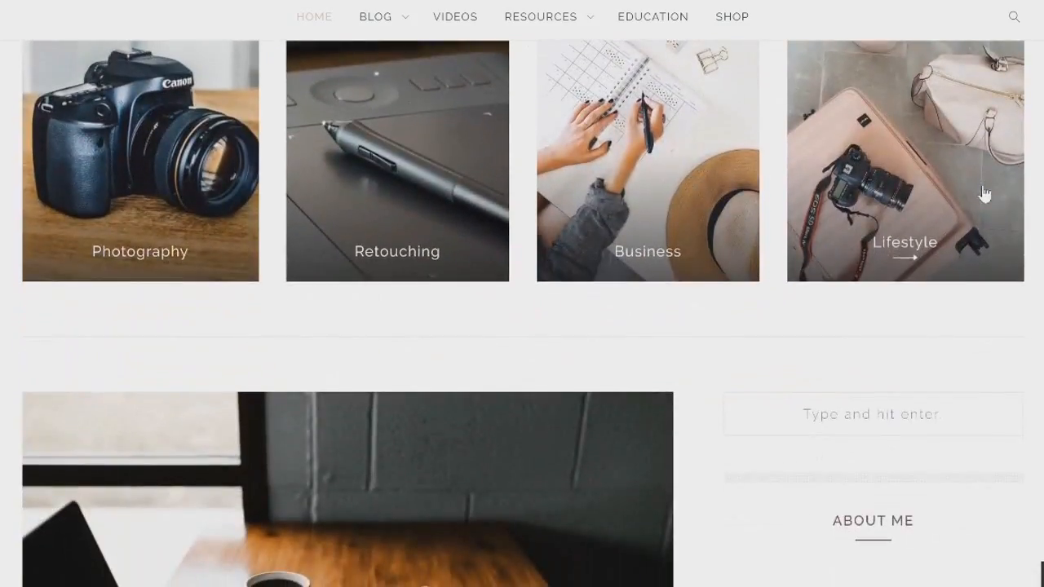
{"action": "scroll", "coordinate": [985, 194], "scroll_direction": "down", "scroll_amount": 4}
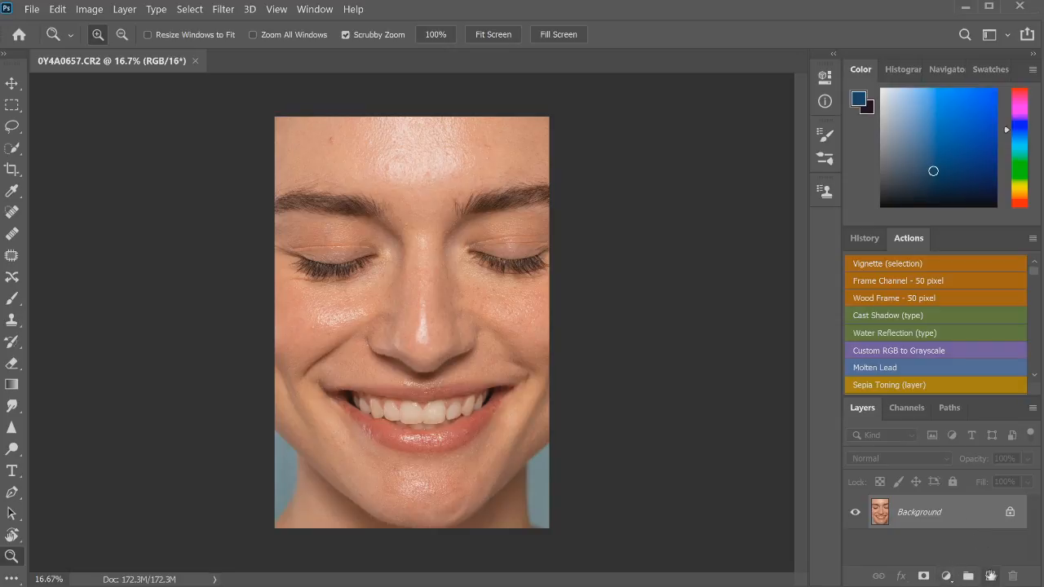
Step: Add a new empty layer above the Background and name it Healing
{"action": "left_click", "coordinate": [990, 576]}
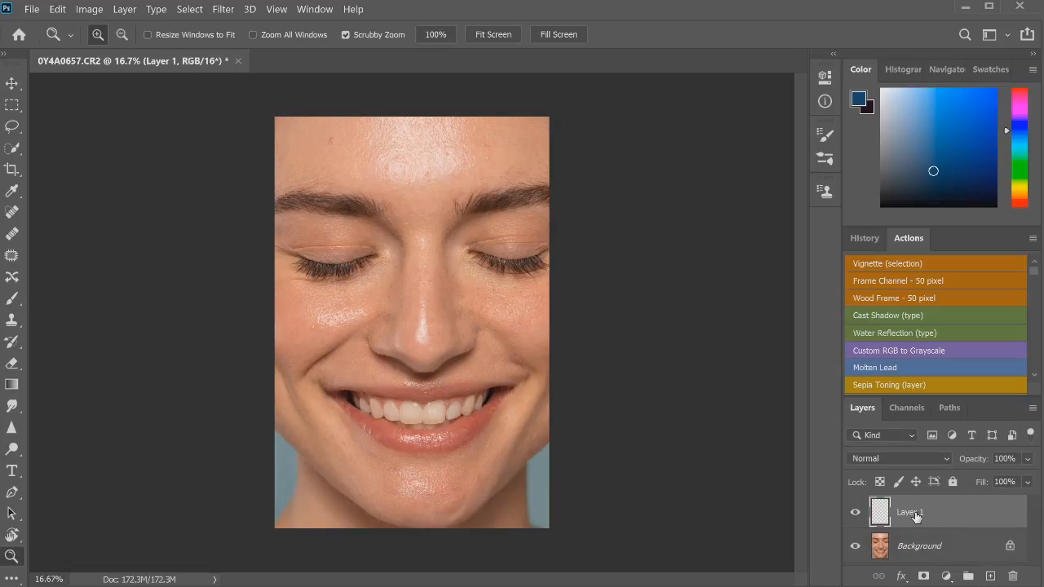
{"action": "double_click", "coordinate": [910, 513]}
{"action": "type", "text": "Healing"}
{"action": "key", "text": "Return"}
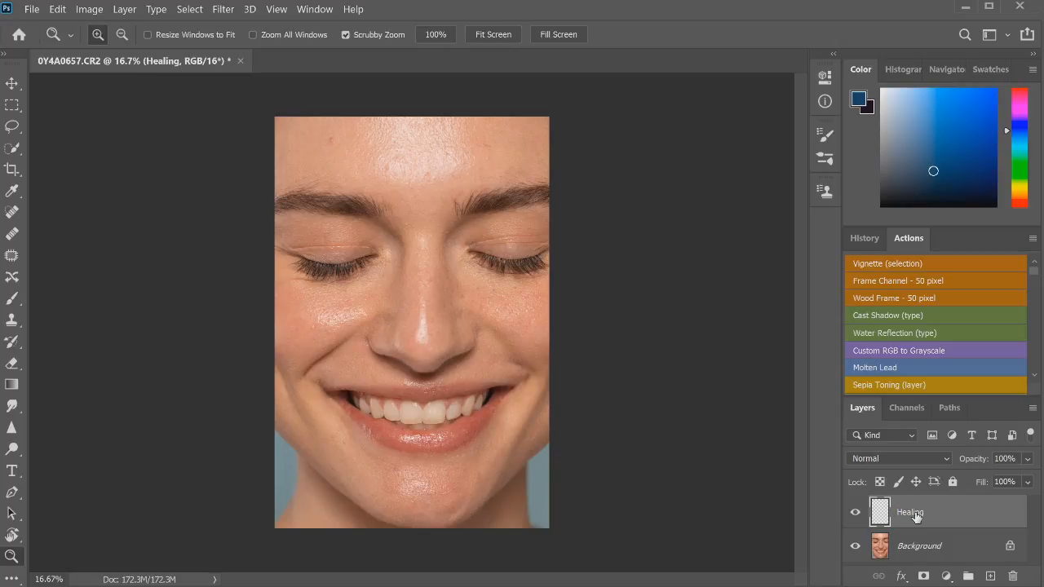
Step: Add a Curves adjustment layer above Healing and brighten the midtones with a curve point at input 116
{"action": "left_click", "coordinate": [947, 577]}
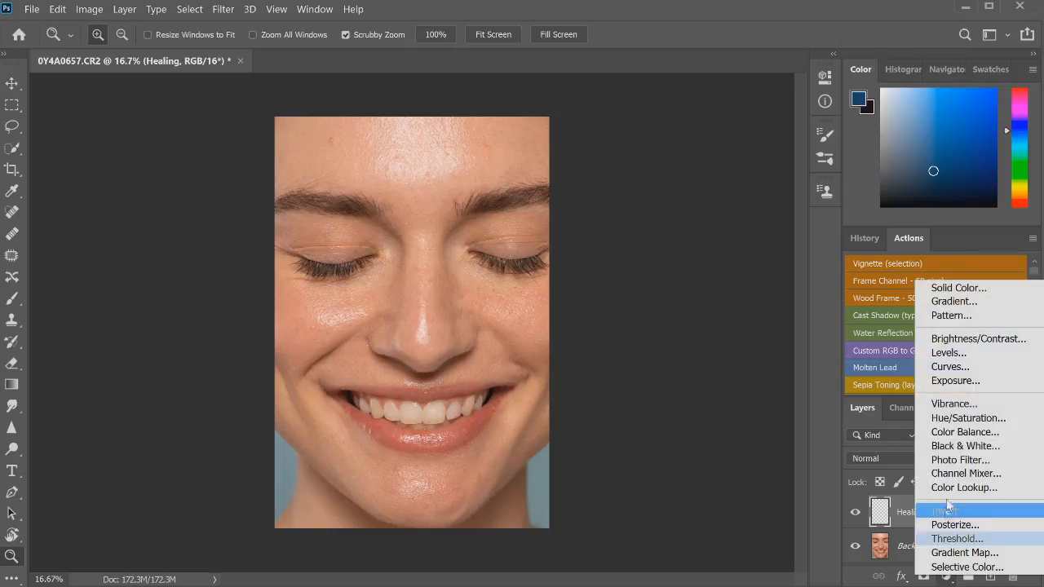
{"action": "left_click", "coordinate": [946, 369]}
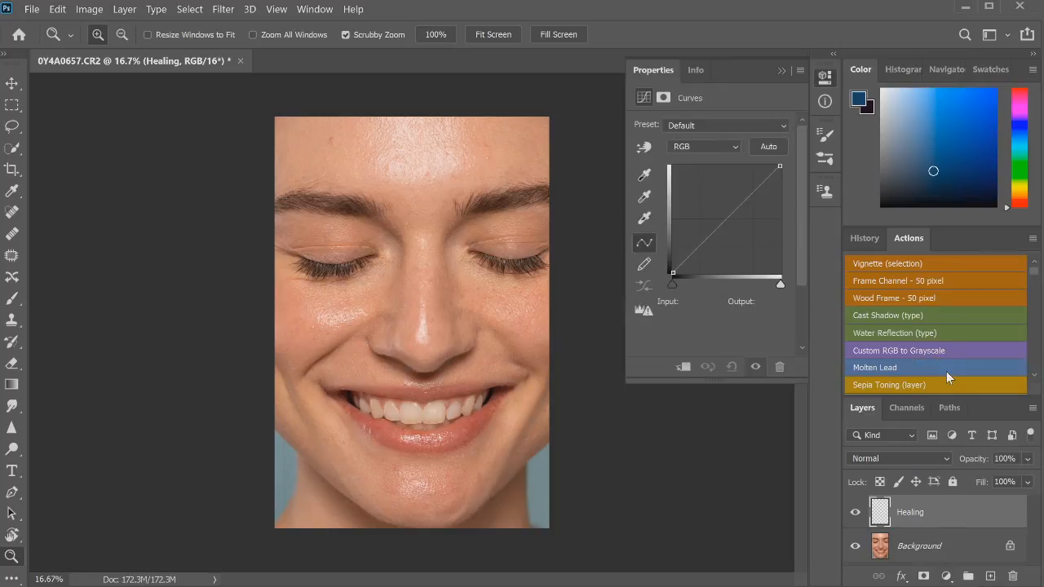
{"action": "left_click", "coordinate": [728, 209]}
{"action": "left_click_drag", "start_coordinate": [728, 209], "coordinate": [722, 197]}
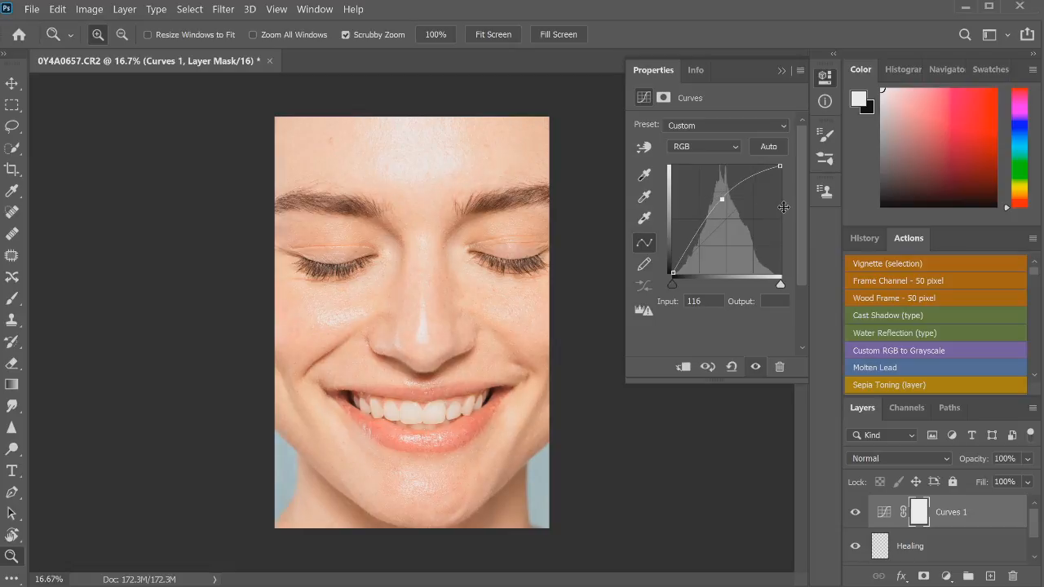
Step: Invert the brightening Curves layer's mask to black and rename the layer Dodge
{"action": "key", "text": "ctrl+i"}
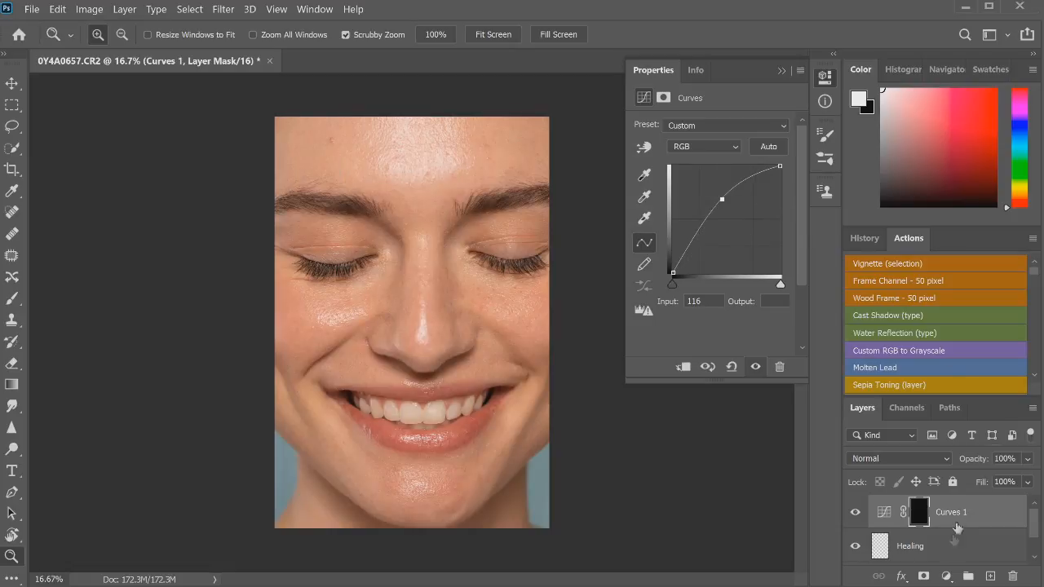
{"action": "double_click", "coordinate": [951, 512]}
{"action": "type", "text": "Dodge"}
{"action": "key", "text": "Return"}
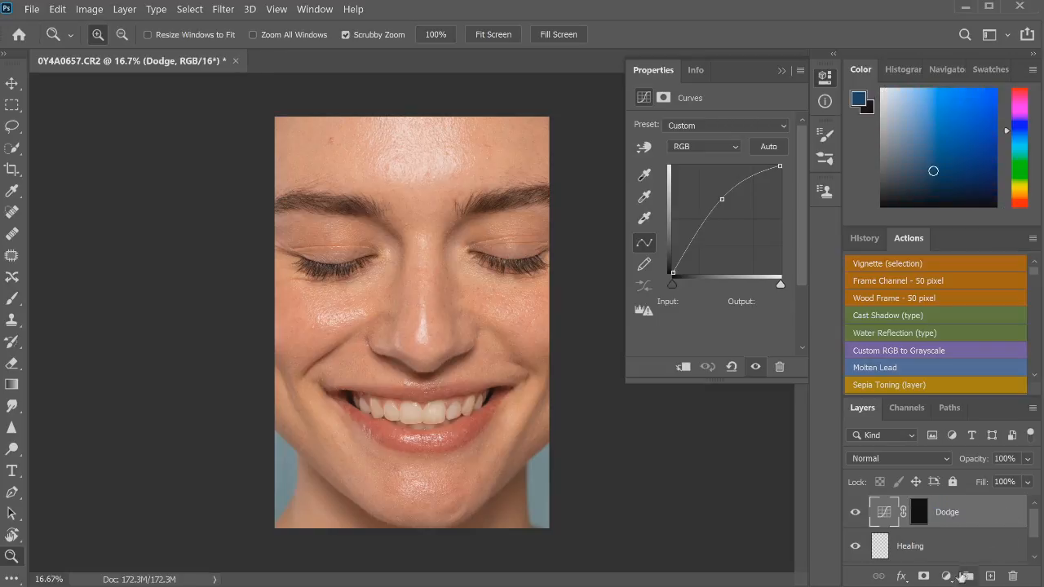
Step: Add a second Curves adjustment layer above Dodge and darken the image with a curve point at input 158
{"action": "left_click", "coordinate": [946, 576]}
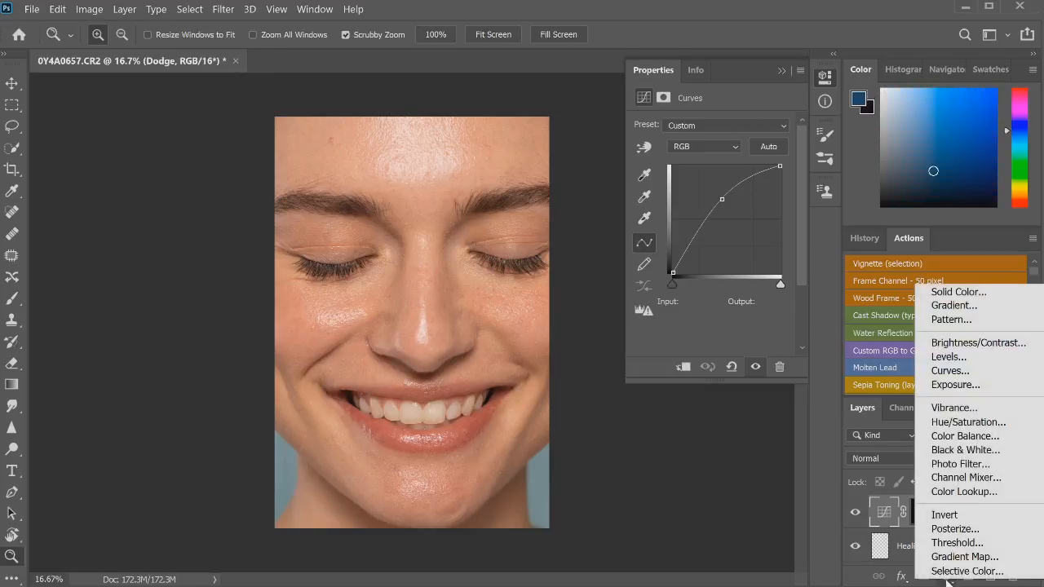
{"action": "left_click", "coordinate": [949, 372]}
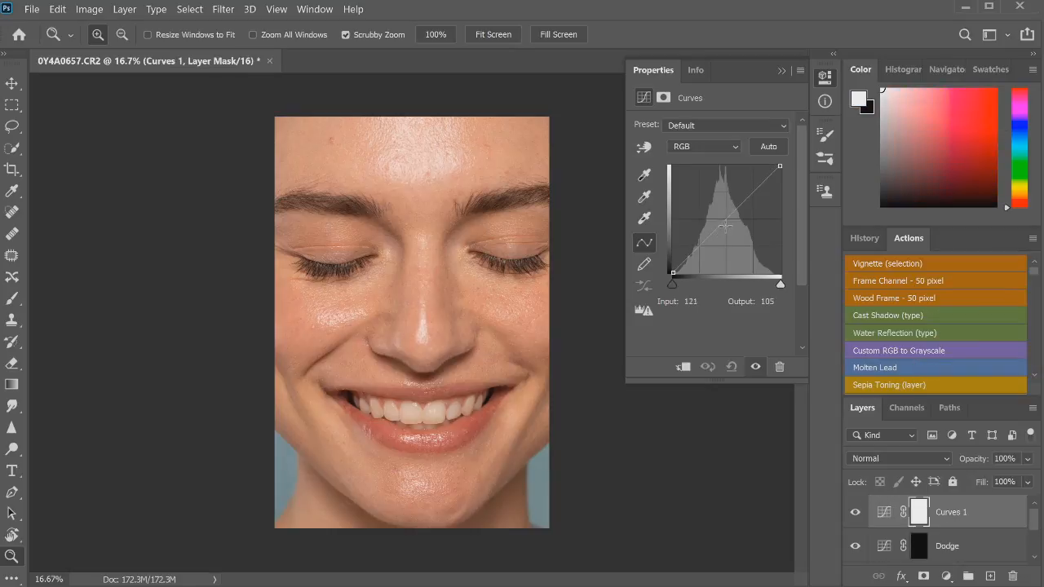
{"action": "left_click_drag", "start_coordinate": [724, 228], "coordinate": [739, 231]}
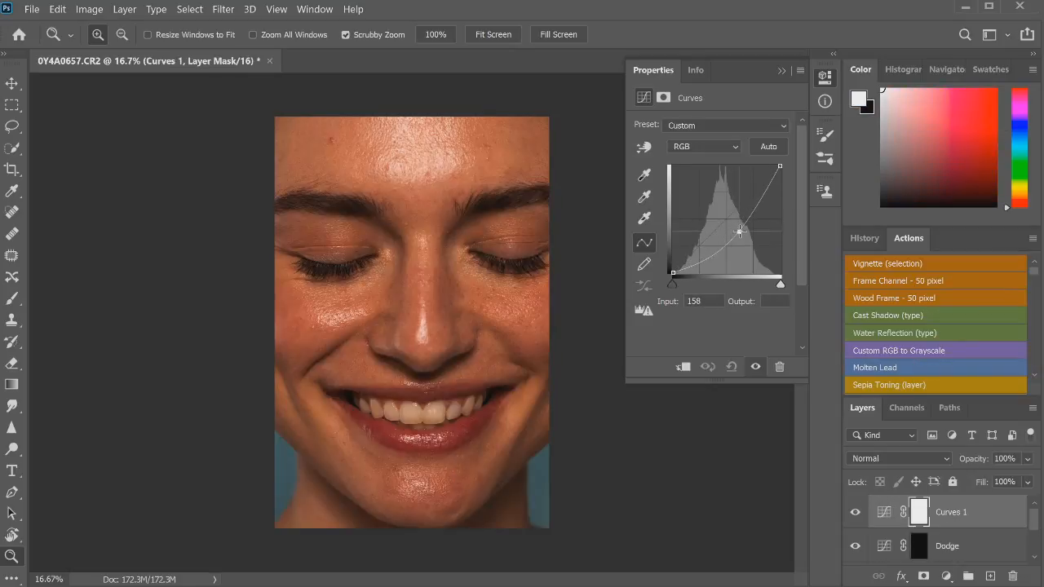
Step: Invert the darkening Curves layer's mask to black and rename the layer Burn
{"action": "key", "text": "ctrl+i"}
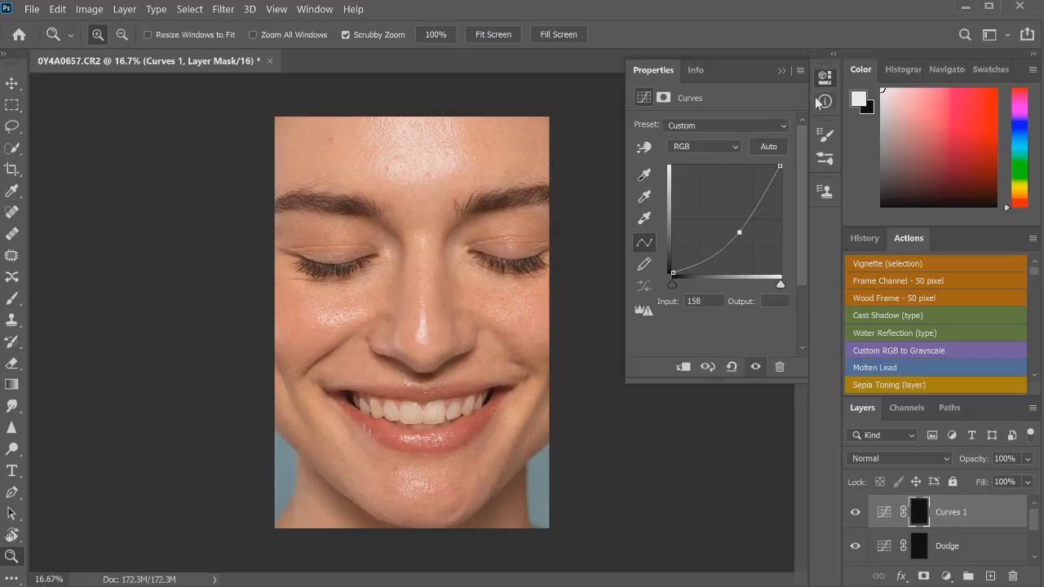
{"action": "left_click", "coordinate": [824, 78]}
{"action": "double_click", "coordinate": [937, 514]}
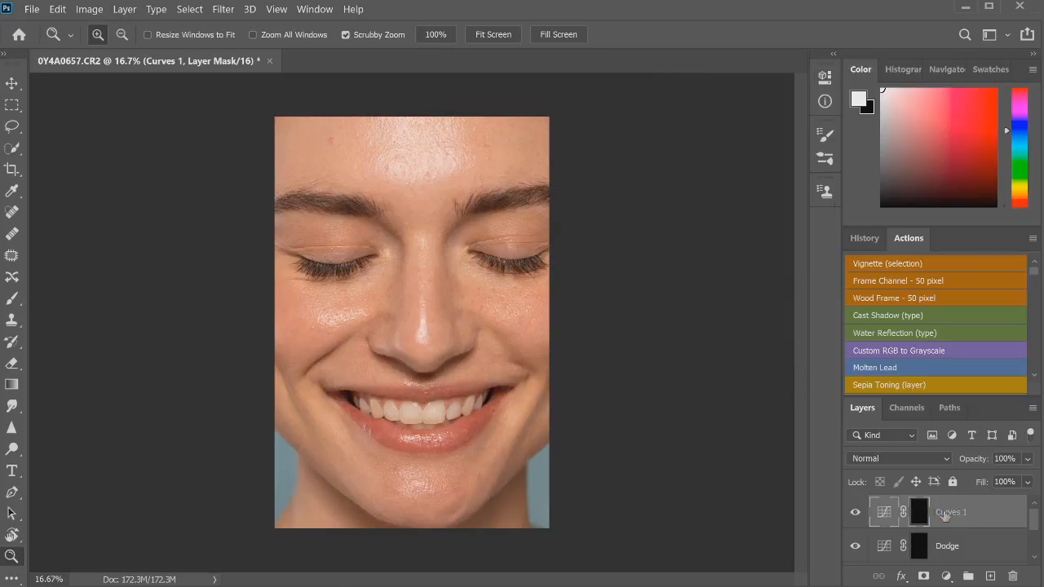
{"action": "type", "text": "Burn"}
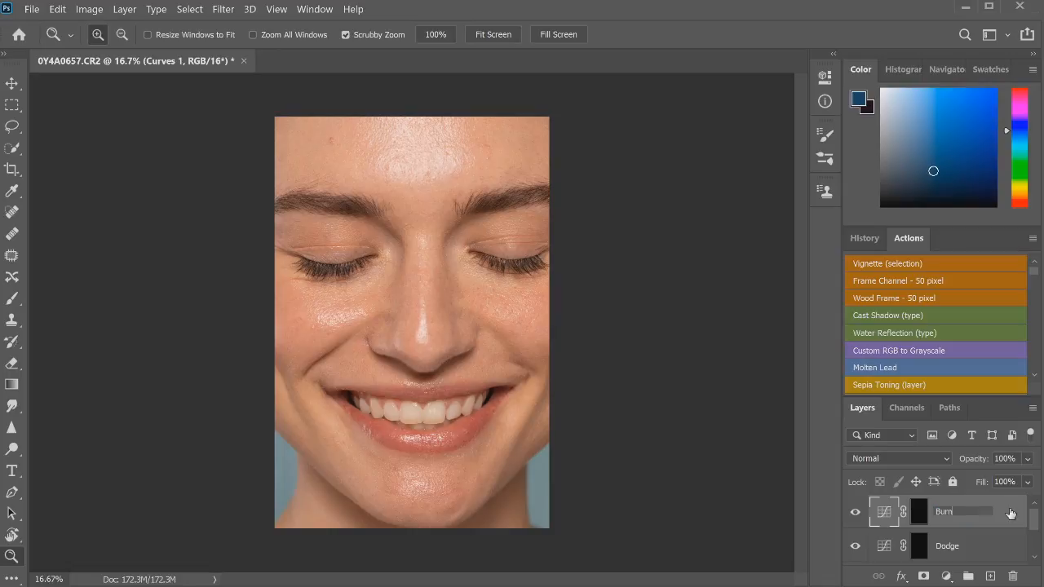
{"action": "key", "text": "Return"}
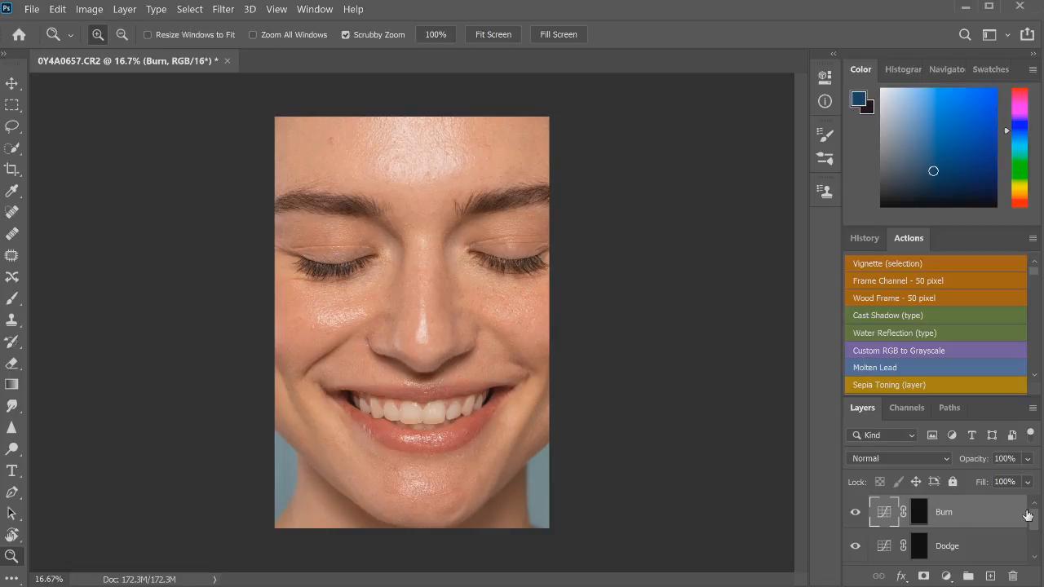
Step: On the Healing layer, remove the blemishes across the forehead using an enlarged Spot Healing Brush
{"action": "left_click_drag", "start_coordinate": [1033, 519], "coordinate": [1033, 543]}
{"action": "left_click", "coordinate": [928, 515]}
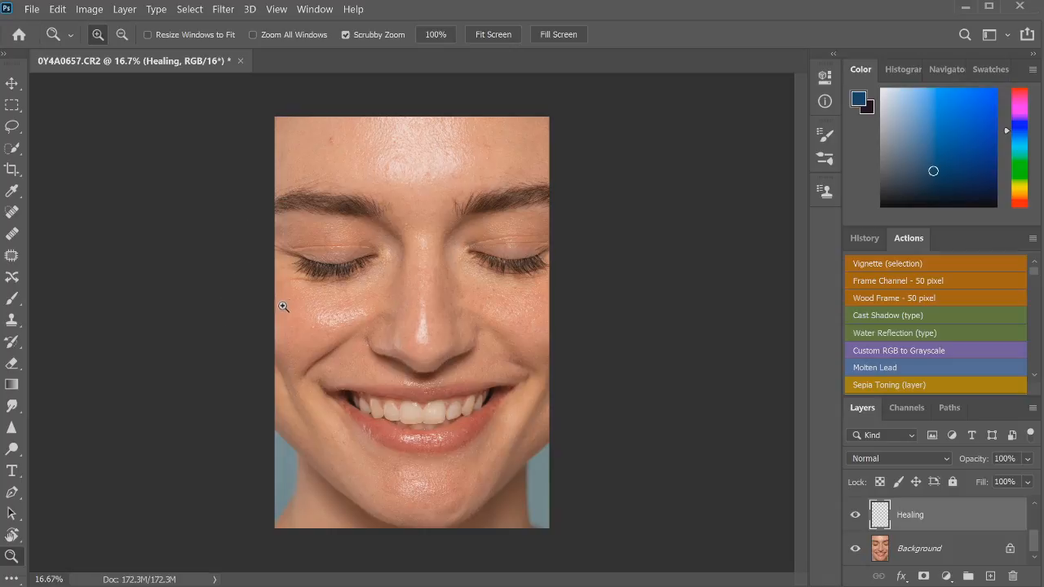
{"action": "left_click", "coordinate": [358, 281]}
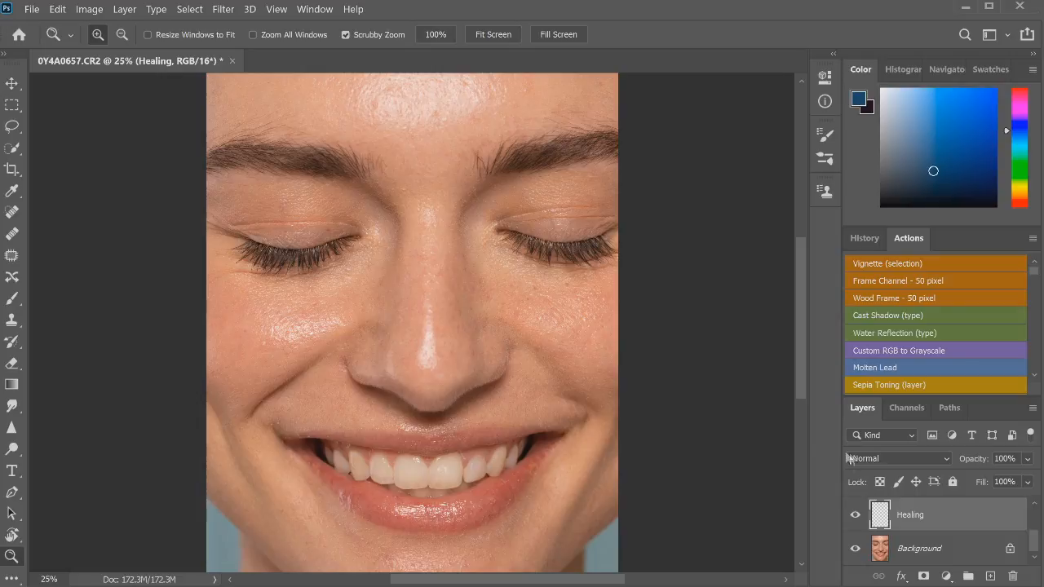
{"action": "left_click", "coordinate": [14, 212]}
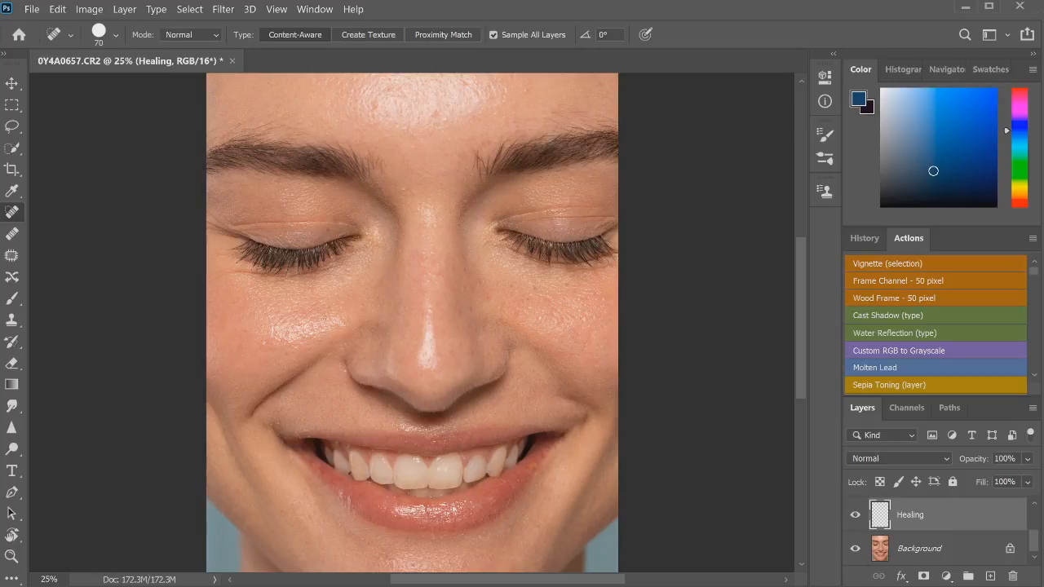
{"action": "left_click_drag", "start_coordinate": [804, 280], "coordinate": [806, 252]}
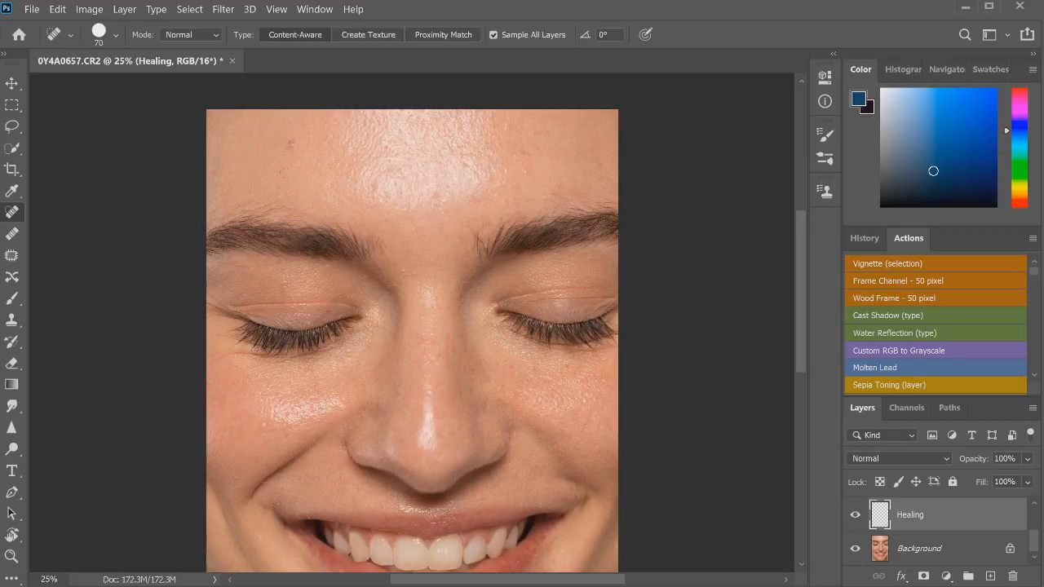
{"action": "key", "text": "bracketright"}
{"action": "key", "text": "bracketright"}
{"action": "key", "text": "bracketright"}
{"action": "key", "text": "bracketright"}
{"action": "key", "text": "bracketright"}
{"action": "mouse_move", "coordinate": [292, 138]}
{"action": "left_mouse_down"}
{"action": "mouse_move", "coordinate": [286, 150]}
{"action": "mouse_move", "coordinate": [294, 145]}
{"action": "left_mouse_up"}
{"action": "mouse_move", "coordinate": [373, 180]}
{"action": "left_mouse_down"}
{"action": "mouse_move", "coordinate": [375, 190]}
{"action": "mouse_move", "coordinate": [437, 191]}
{"action": "left_mouse_up"}
{"action": "left_click_drag", "start_coordinate": [388, 163], "coordinate": [391, 170]}
{"action": "left_click_drag", "start_coordinate": [467, 163], "coordinate": [461, 169]}
{"action": "left_click_drag", "start_coordinate": [462, 158], "coordinate": [468, 152]}
Step: Reduce the brush size and heal small marks and stray hairs just above and between the eyebrows
{"action": "key", "text": "bracketleft"}
{"action": "key", "text": "bracketleft"}
{"action": "key", "text": "bracketleft"}
{"action": "key", "text": "bracketleft"}
{"action": "key", "text": "bracketleft"}
{"action": "key", "text": "bracketleft"}
{"action": "mouse_move", "coordinate": [551, 192]}
{"action": "left_mouse_down"}
{"action": "mouse_move", "coordinate": [585, 195]}
{"action": "mouse_move", "coordinate": [559, 204]}
{"action": "mouse_move", "coordinate": [612, 200]}
{"action": "left_mouse_up"}
{"action": "left_click_drag", "start_coordinate": [526, 201], "coordinate": [605, 203]}
{"action": "mouse_move", "coordinate": [292, 211]}
{"action": "left_mouse_down"}
{"action": "mouse_move", "coordinate": [315, 220]}
{"action": "mouse_move", "coordinate": [261, 209]}
{"action": "mouse_move", "coordinate": [280, 189]}
{"action": "mouse_move", "coordinate": [294, 195]}
{"action": "mouse_move", "coordinate": [250, 213]}
{"action": "mouse_move", "coordinate": [295, 195]}
{"action": "left_mouse_up"}
{"action": "left_click_drag", "start_coordinate": [445, 200], "coordinate": [413, 215]}
{"action": "left_click_drag", "start_coordinate": [475, 199], "coordinate": [481, 192]}
Step: Spot-heal the small blemishes beside the nose bridge and on the cheek at the image's left
{"action": "left_click_drag", "start_coordinate": [800, 230], "coordinate": [798, 271]}
{"action": "left_click", "coordinate": [405, 153]}
{"action": "left_click", "coordinate": [411, 157]}
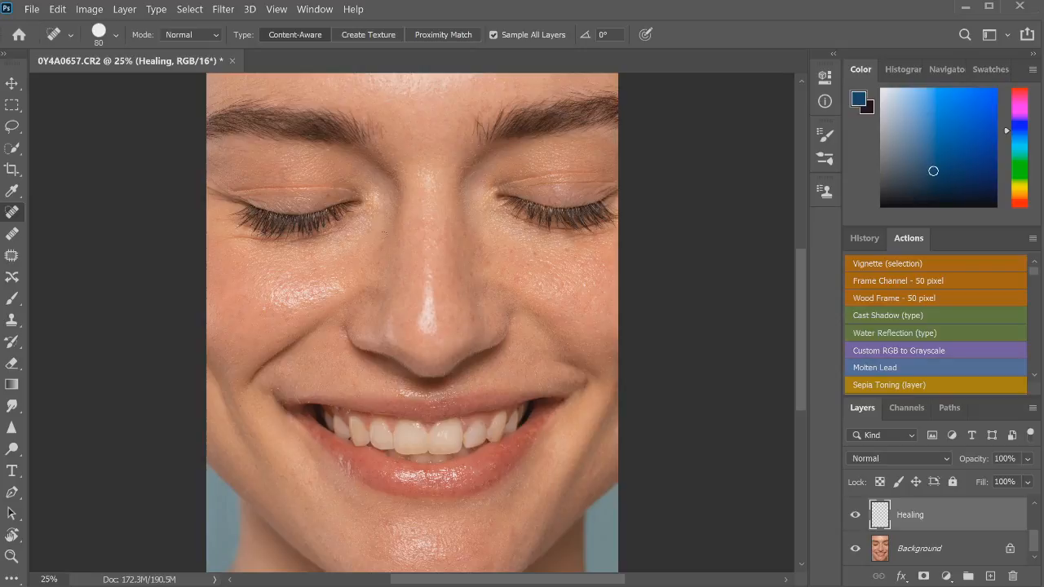
{"action": "left_click", "coordinate": [267, 308]}
Step: Spot-heal the small blemishes on the chin below the lower lip
{"action": "left_click_drag", "start_coordinate": [803, 311], "coordinate": [800, 336]}
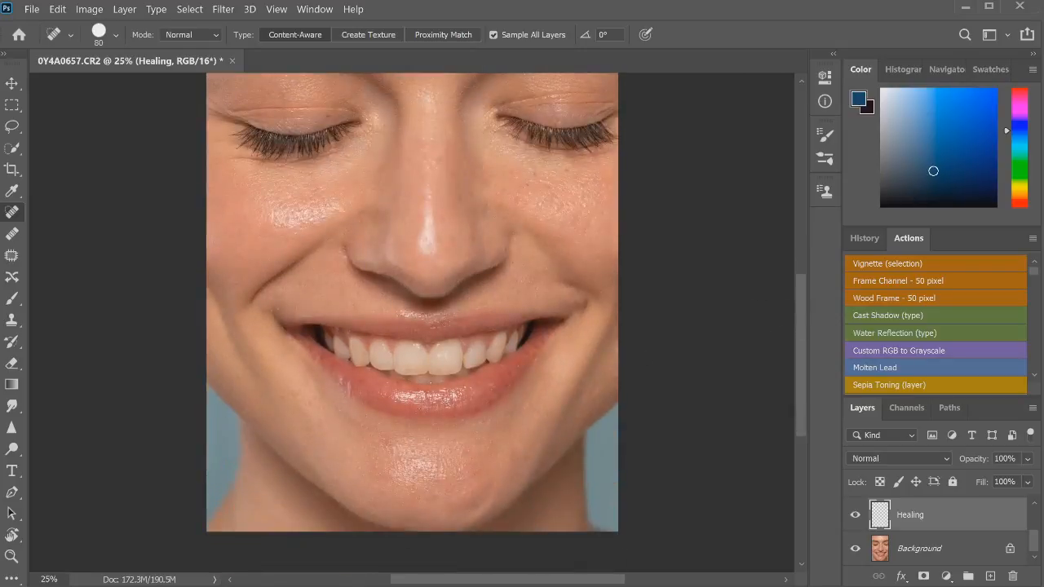
{"action": "left_click", "coordinate": [388, 443]}
{"action": "left_click", "coordinate": [391, 451]}
{"action": "left_click_drag", "start_coordinate": [807, 312], "coordinate": [806, 279]}
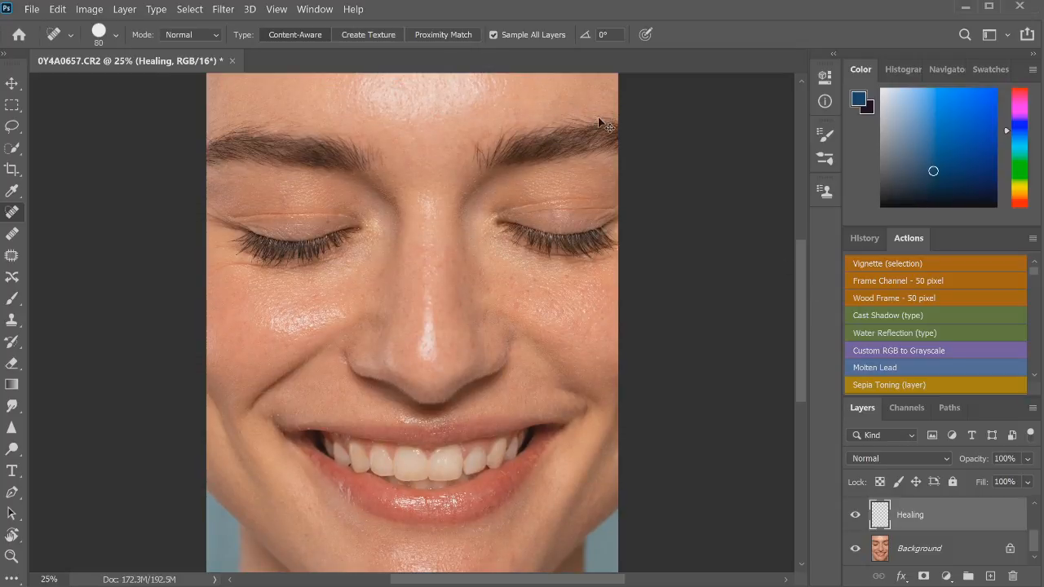
Step: Heal the skin crease across the upper eyelid at the image's right with the Spot Healing Brush
{"action": "key", "text": "ctrl+plus"}
{"action": "key", "text": "ctrl+plus"}
{"action": "left_click_drag", "start_coordinate": [805, 278], "coordinate": [805, 245]}
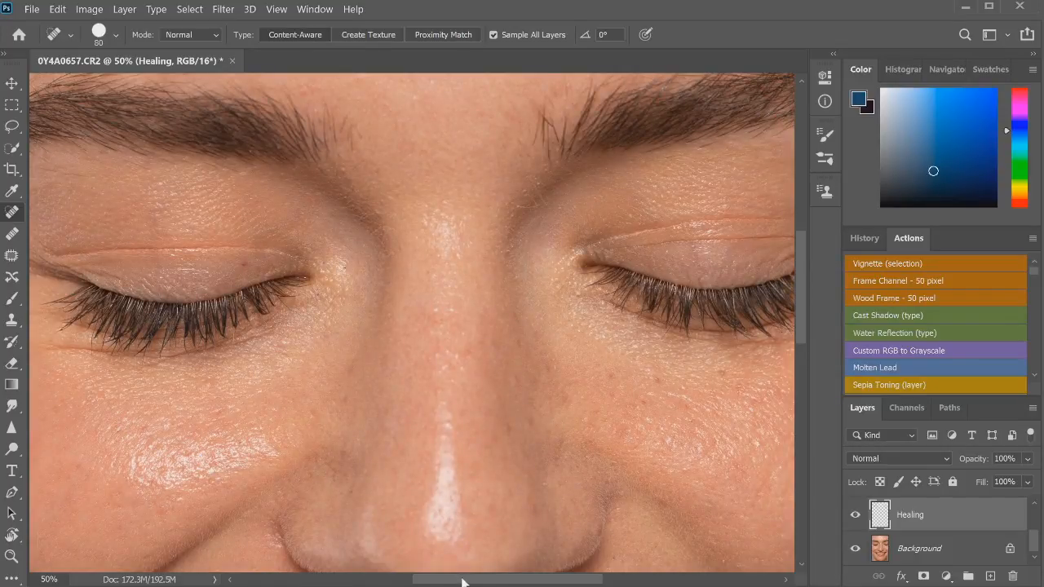
{"action": "left_click_drag", "start_coordinate": [465, 581], "coordinate": [509, 580]}
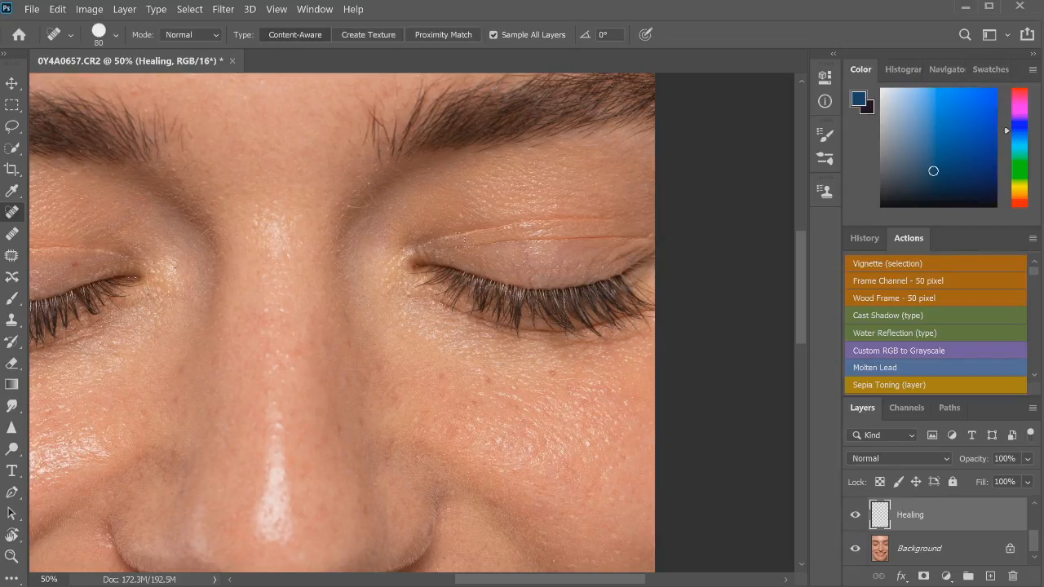
{"action": "mouse_move", "coordinate": [423, 243]}
{"action": "left_mouse_down"}
{"action": "mouse_move", "coordinate": [542, 218]}
{"action": "mouse_move", "coordinate": [622, 220]}
{"action": "left_mouse_up"}
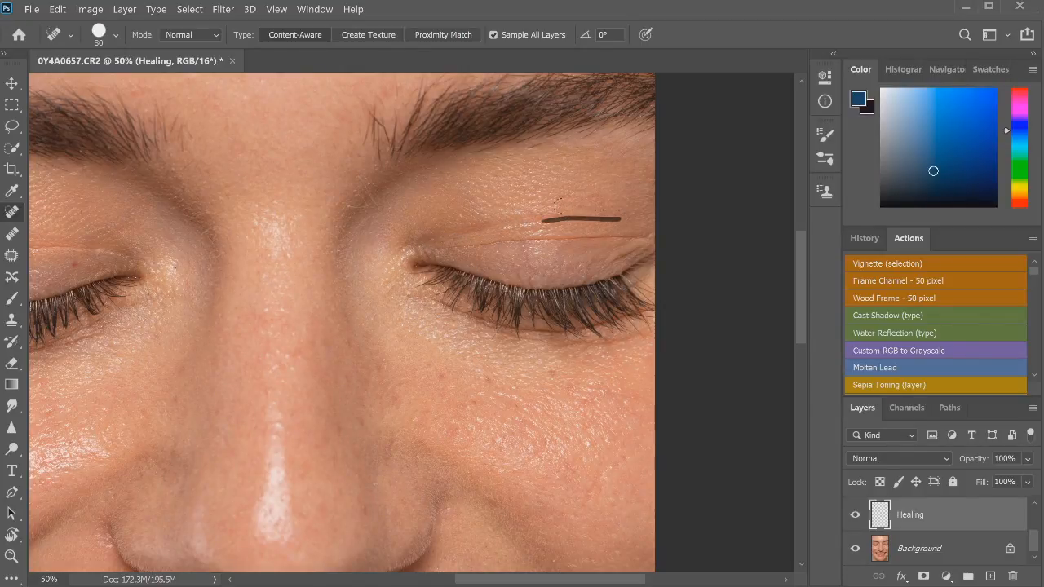
{"action": "left_click_drag", "start_coordinate": [541, 218], "coordinate": [573, 216]}
{"action": "mouse_move", "coordinate": [462, 231]}
{"action": "left_mouse_down"}
{"action": "mouse_move", "coordinate": [495, 226]}
{"action": "mouse_move", "coordinate": [470, 227]}
{"action": "left_mouse_up"}
Step: Heal the upper-eyelid crease at the image's left and the small spots on that lid, below the eye and beside the nose
{"action": "left_click_drag", "start_coordinate": [519, 584], "coordinate": [437, 584]}
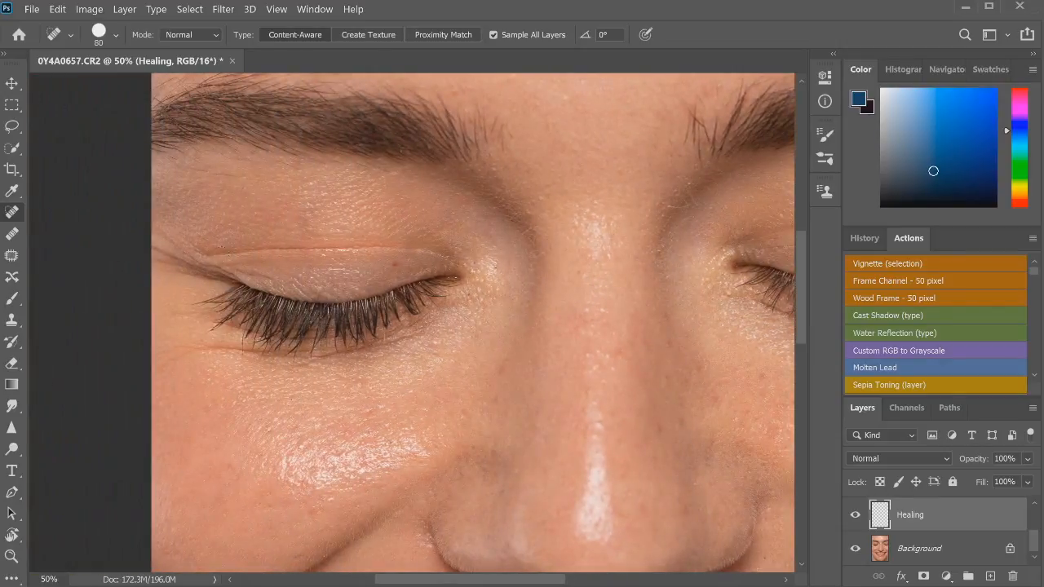
{"action": "mouse_move", "coordinate": [203, 253]}
{"action": "left_mouse_down"}
{"action": "mouse_move", "coordinate": [345, 247]}
{"action": "mouse_move", "coordinate": [447, 257]}
{"action": "left_mouse_up"}
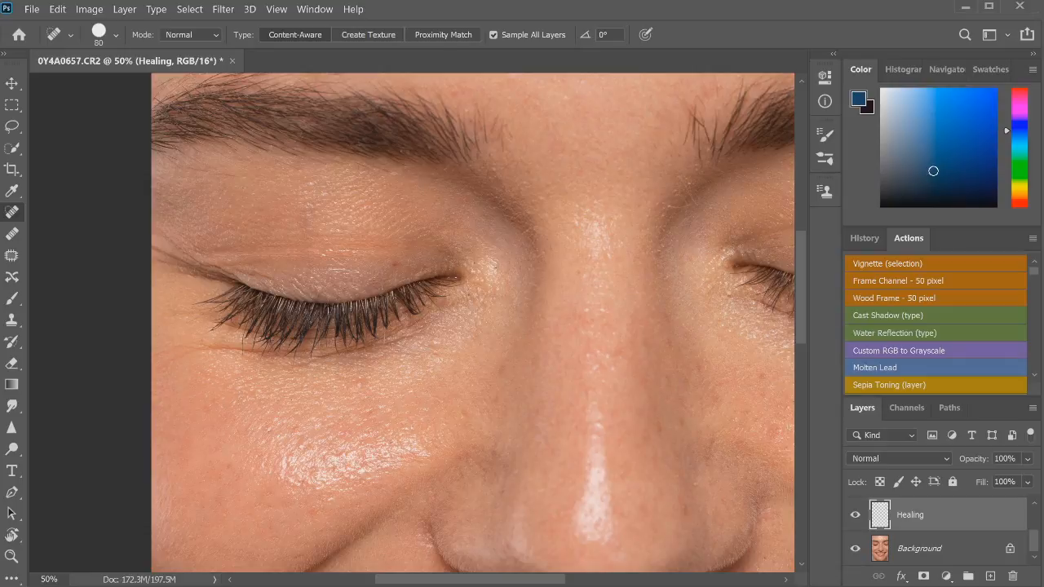
{"action": "left_click", "coordinate": [393, 265]}
{"action": "left_click_drag", "start_coordinate": [241, 261], "coordinate": [259, 249]}
{"action": "left_click", "coordinate": [433, 343]}
{"action": "left_click", "coordinate": [463, 416]}
{"action": "key", "text": "ctrl+minus"}
{"action": "key", "text": "ctrl+minus"}
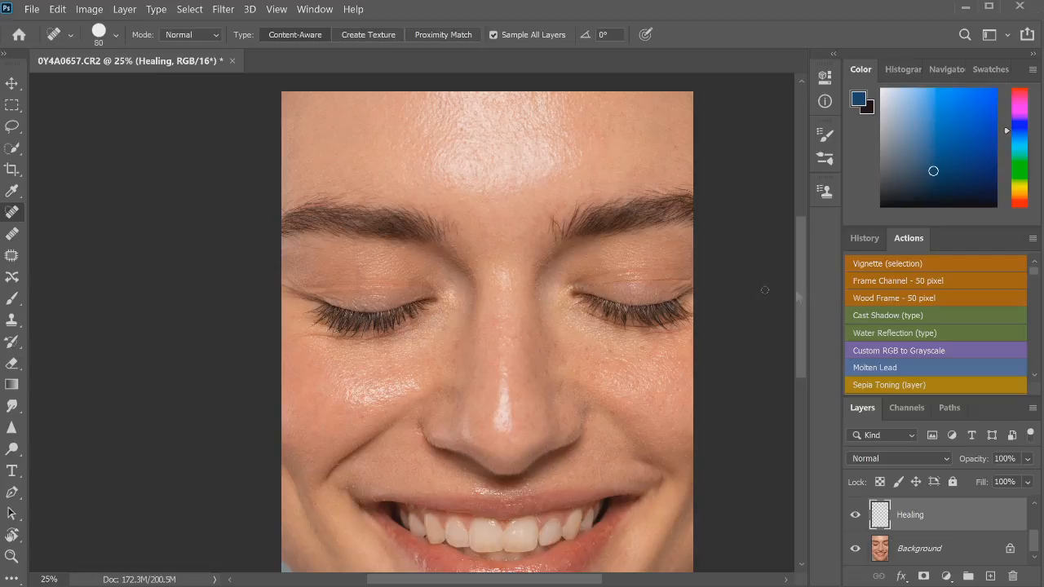
Step: Target the Dodge layer's mask and set the soft round Brush to a size of 50 px
{"action": "mouse_move", "coordinate": [802, 271]}
{"action": "left_mouse_down"}
{"action": "mouse_move", "coordinate": [802, 311]}
{"action": "mouse_move", "coordinate": [813, 263]}
{"action": "mouse_move", "coordinate": [814, 279]}
{"action": "left_mouse_up"}
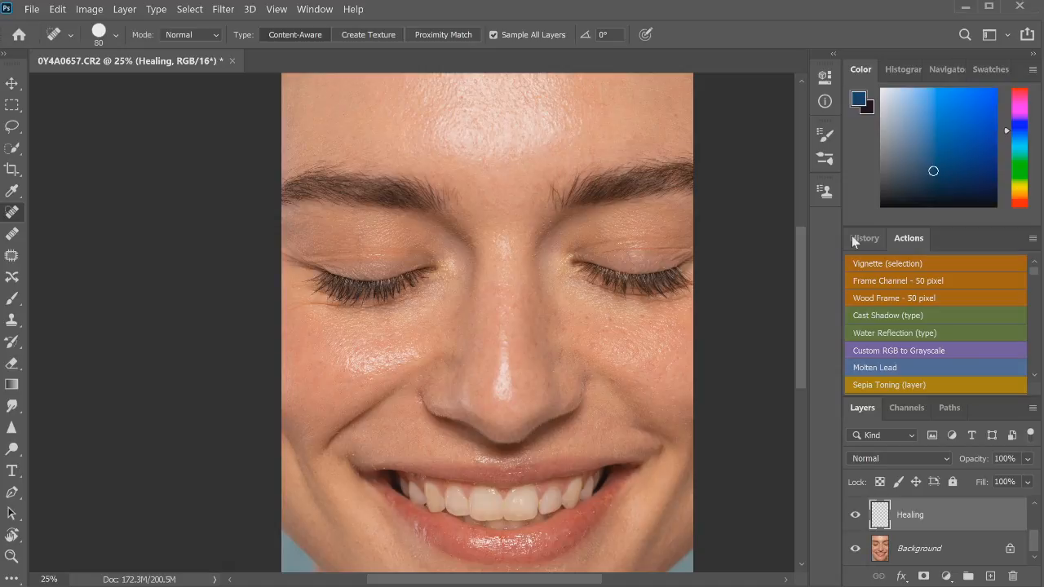
{"action": "key", "text": "ctrl+plus"}
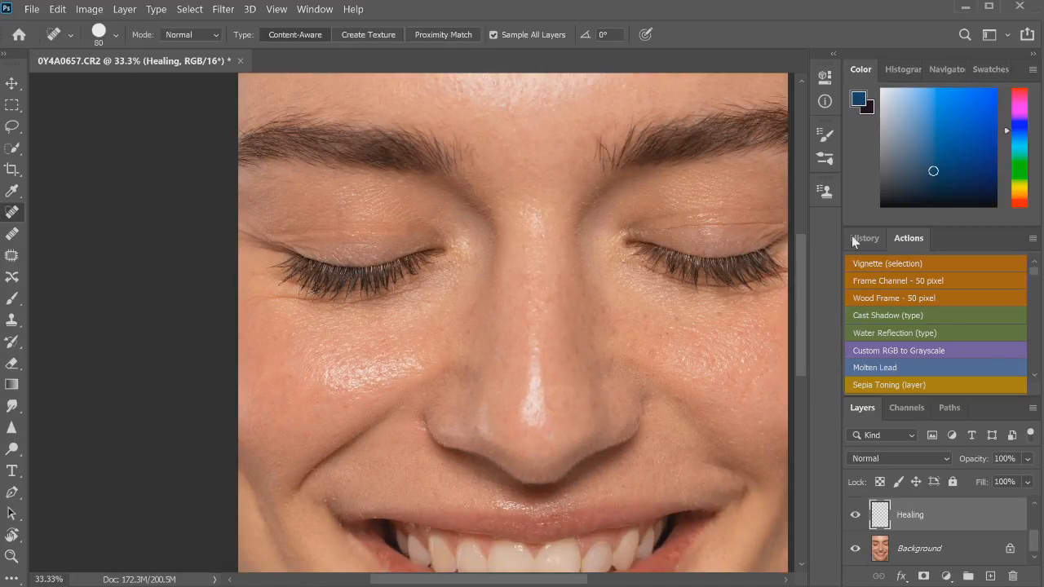
{"action": "scroll", "coordinate": [940, 539], "scroll_direction": "up", "scroll_amount": 2}
{"action": "left_click", "coordinate": [921, 541]}
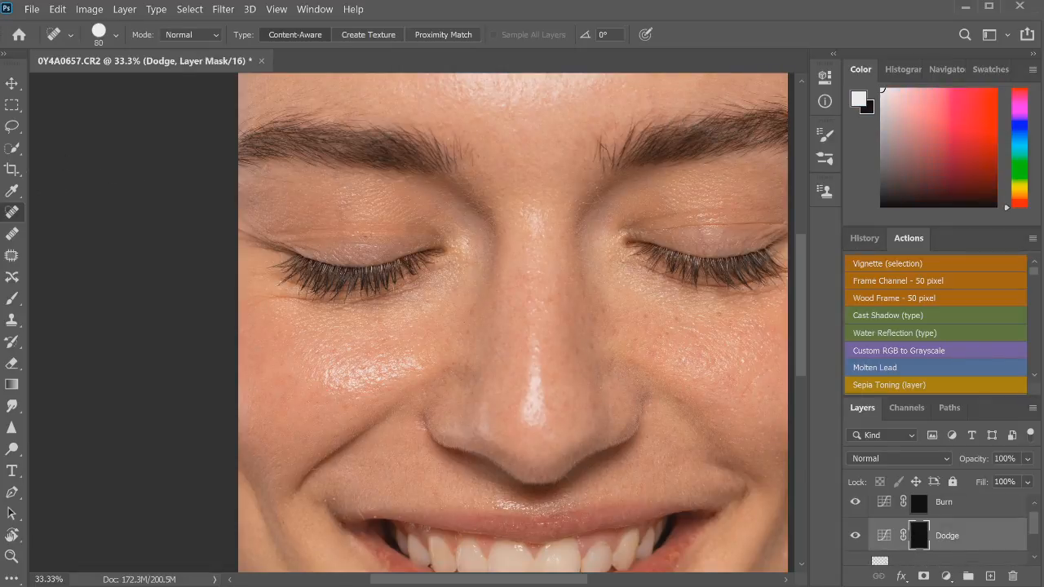
{"action": "key", "text": "b"}
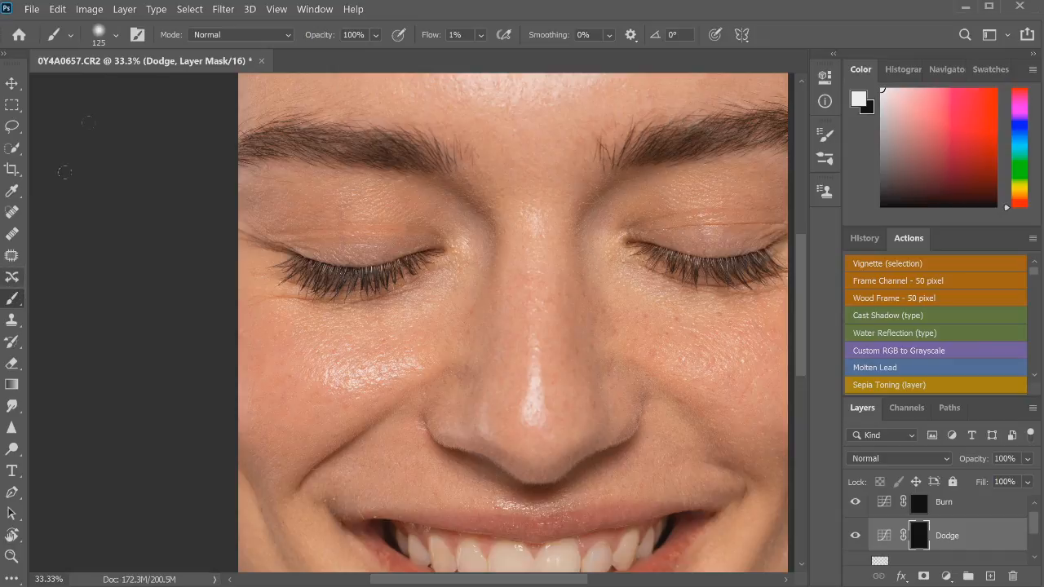
{"action": "left_click", "coordinate": [116, 35]}
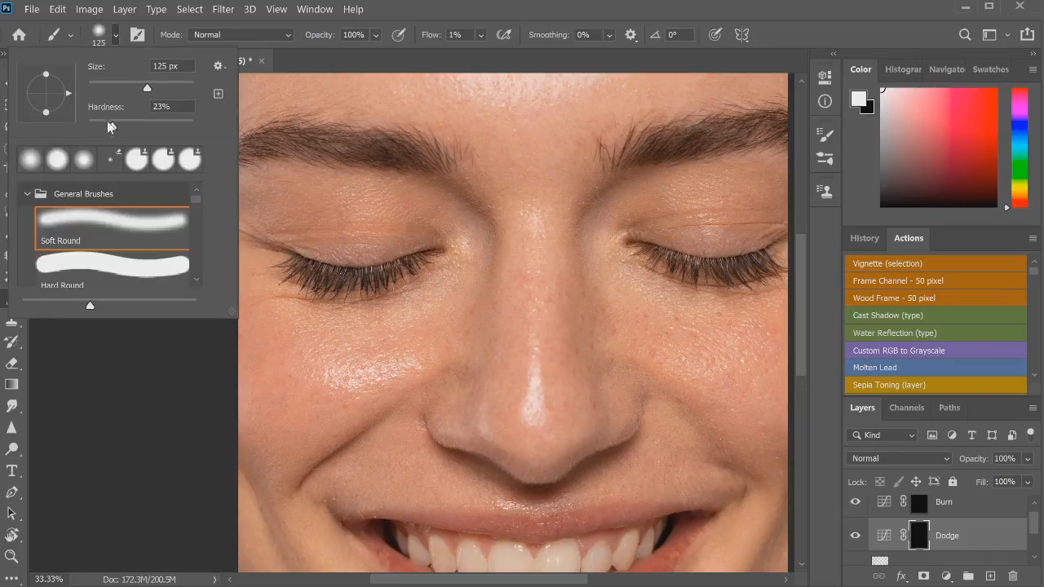
{"action": "left_click", "coordinate": [104, 84]}
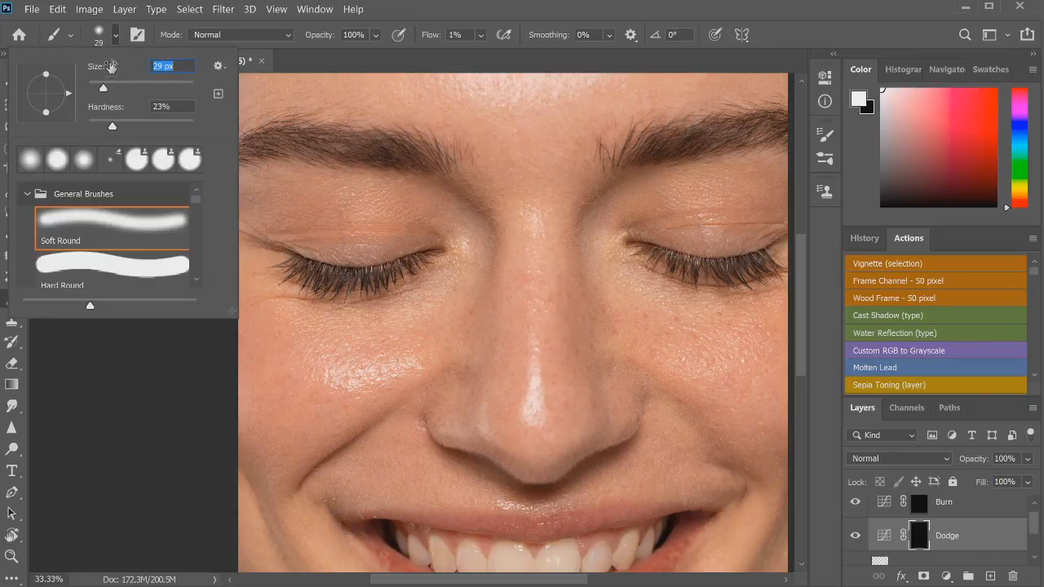
{"action": "left_click", "coordinate": [117, 38]}
{"action": "key", "text": "bracketright"}
{"action": "key", "text": "bracketright"}
{"action": "key", "text": "bracketright"}
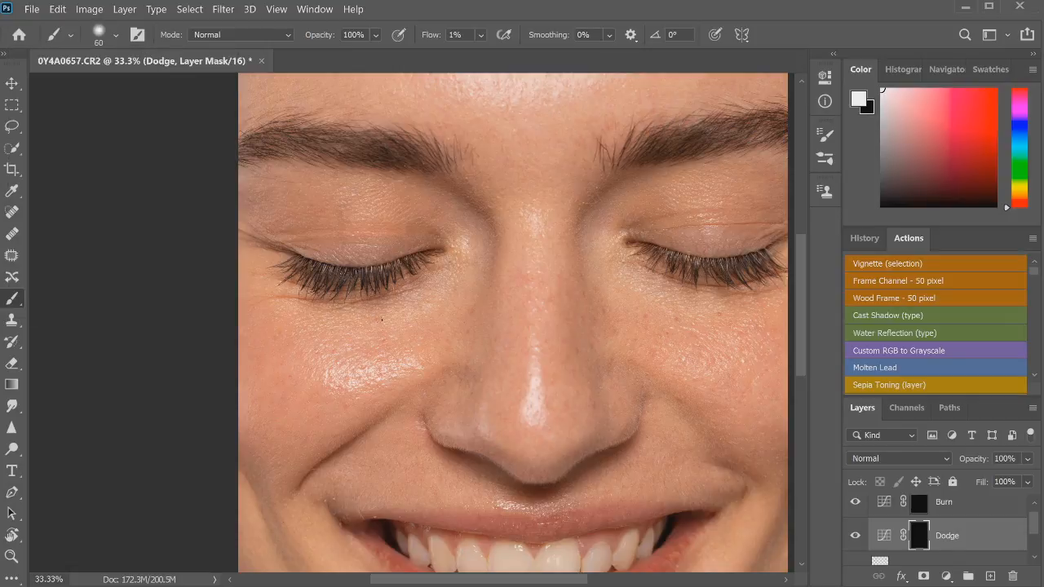
{"action": "key", "text": "bracketleft"}
Step: Reduce the brush to 40 px and paint on the Dodge mask to lighten dark patches on the cheek at the image's left
{"action": "scroll", "coordinate": [513, 322], "scroll_direction": "down", "scroll_amount": 1}
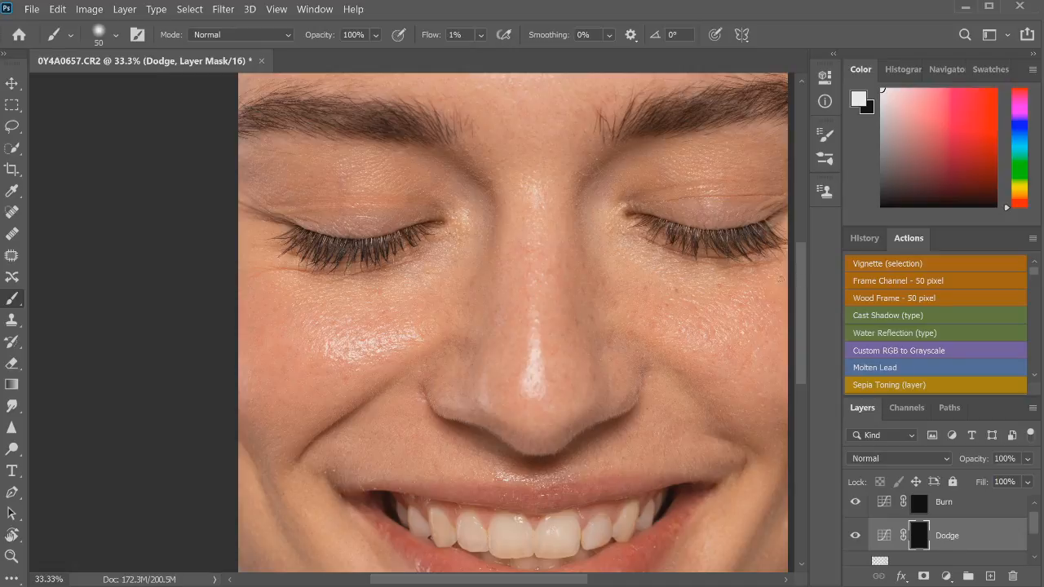
{"action": "left_click_drag", "start_coordinate": [801, 260], "coordinate": [800, 277]}
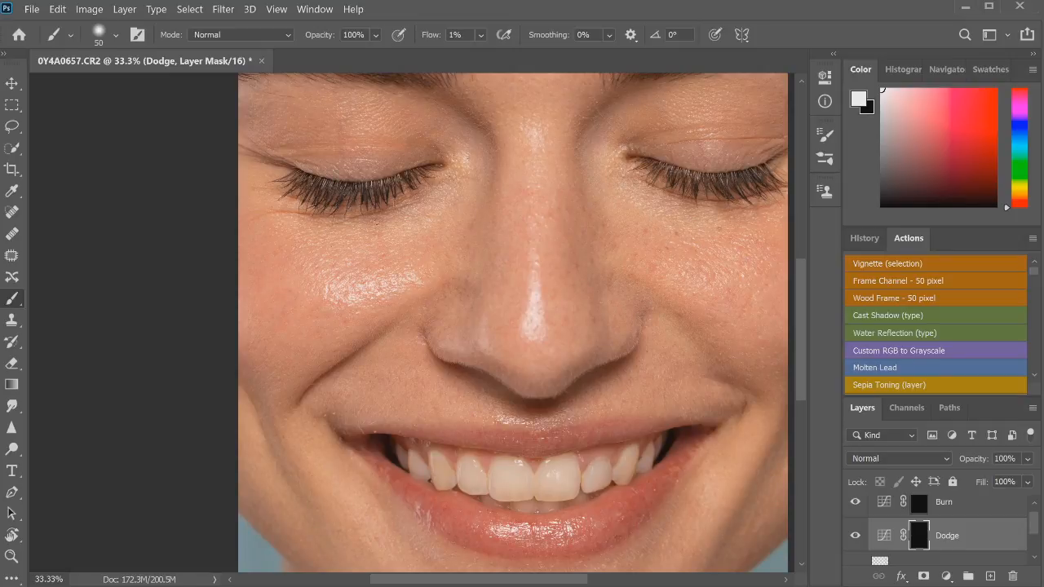
{"action": "key", "text": "bracketleft"}
{"action": "left_click", "coordinate": [380, 237]}
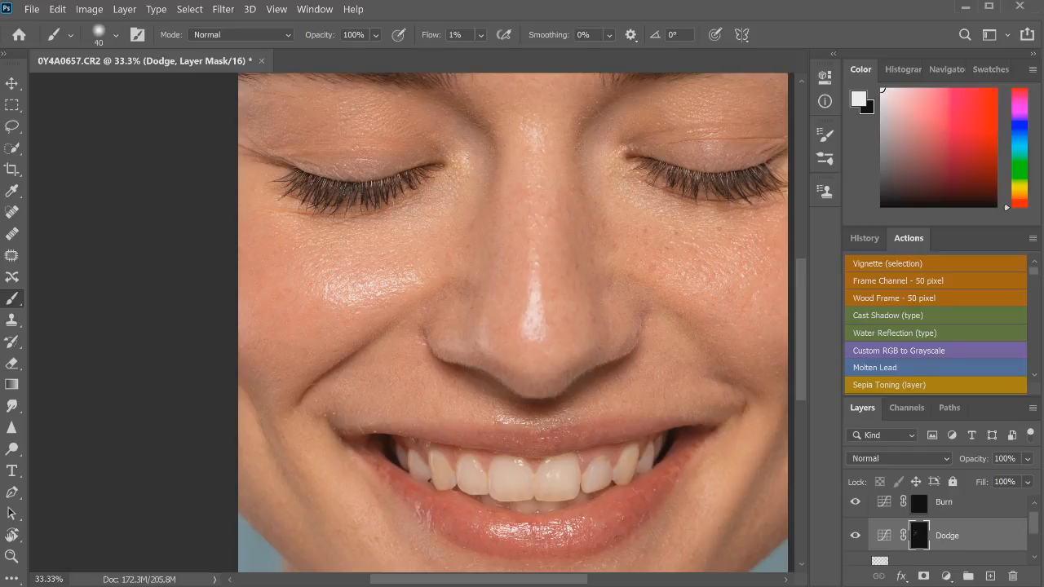
Step: Paint on the Burn layer's mask to darken overly bright patches on the cheek at the image's left
{"action": "left_click", "coordinate": [946, 504]}
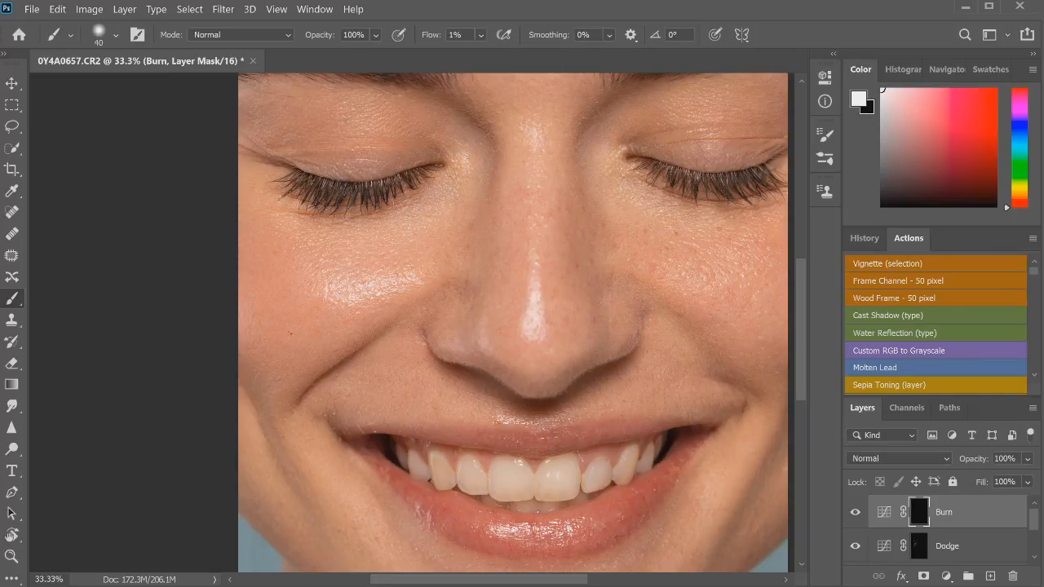
{"action": "left_click_drag", "start_coordinate": [314, 305], "coordinate": [280, 310]}
{"action": "scroll", "coordinate": [513, 323], "scroll_direction": "up", "scroll_amount": 2}
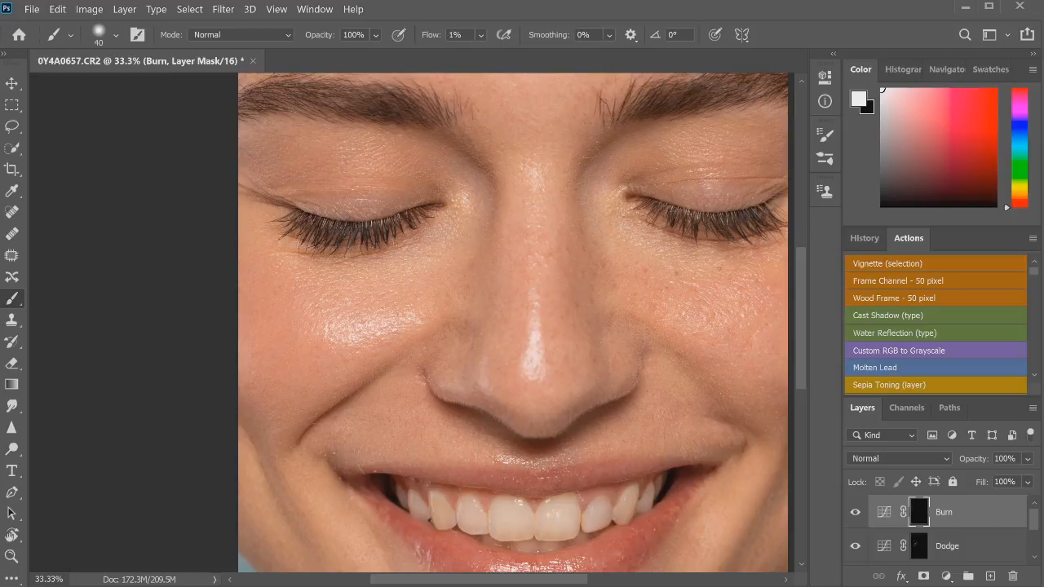
{"action": "left_click_drag", "start_coordinate": [802, 291], "coordinate": [802, 282]}
Step: Compare the original 0Y4A0657.CR2 history snapshot with Snapshot 1 to review the retouching so far
{"action": "left_click", "coordinate": [876, 239]}
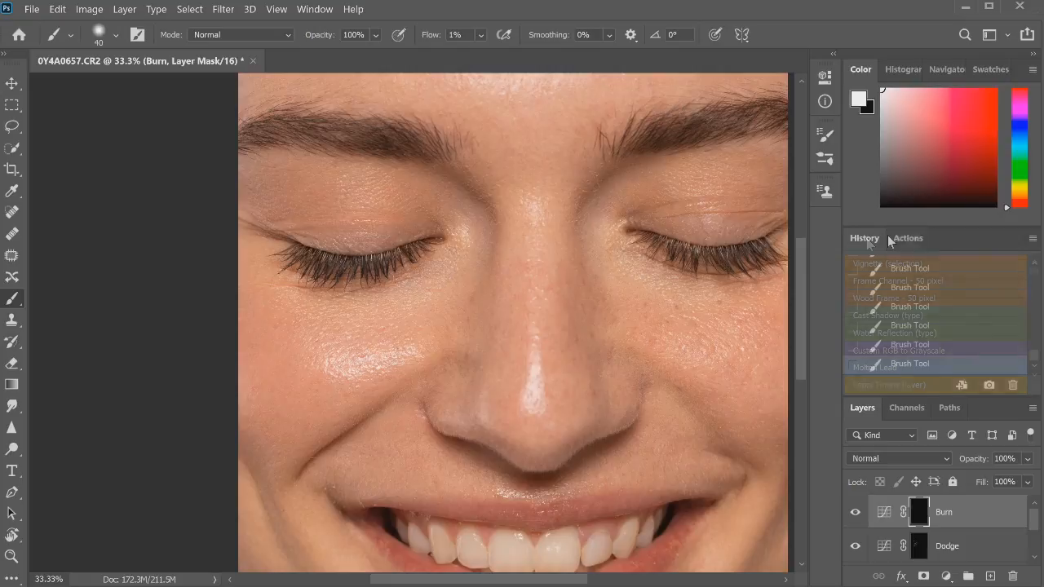
{"action": "left_click_drag", "start_coordinate": [1033, 365], "coordinate": [1037, 263]}
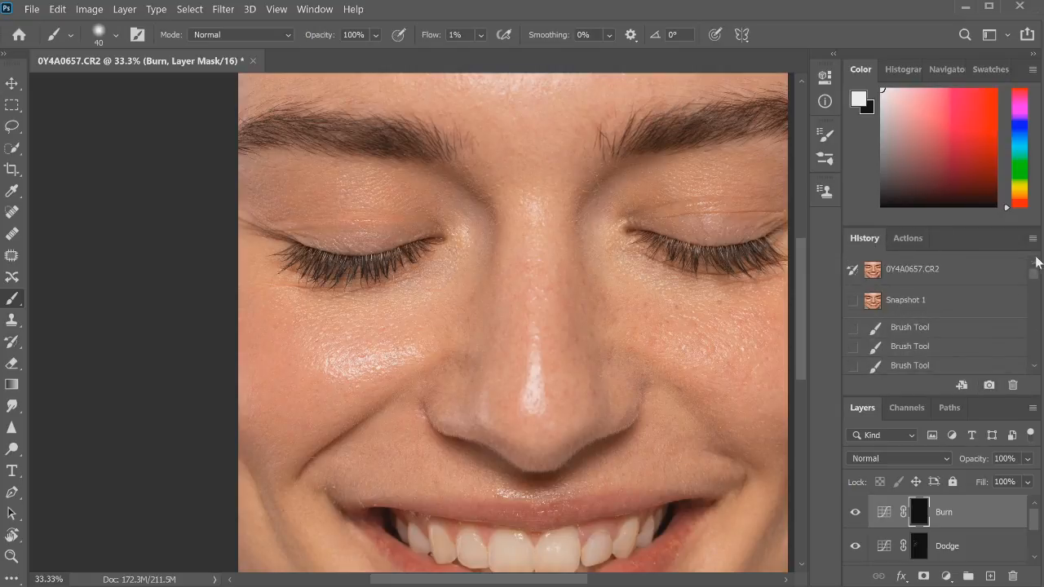
{"action": "left_click", "coordinate": [954, 270]}
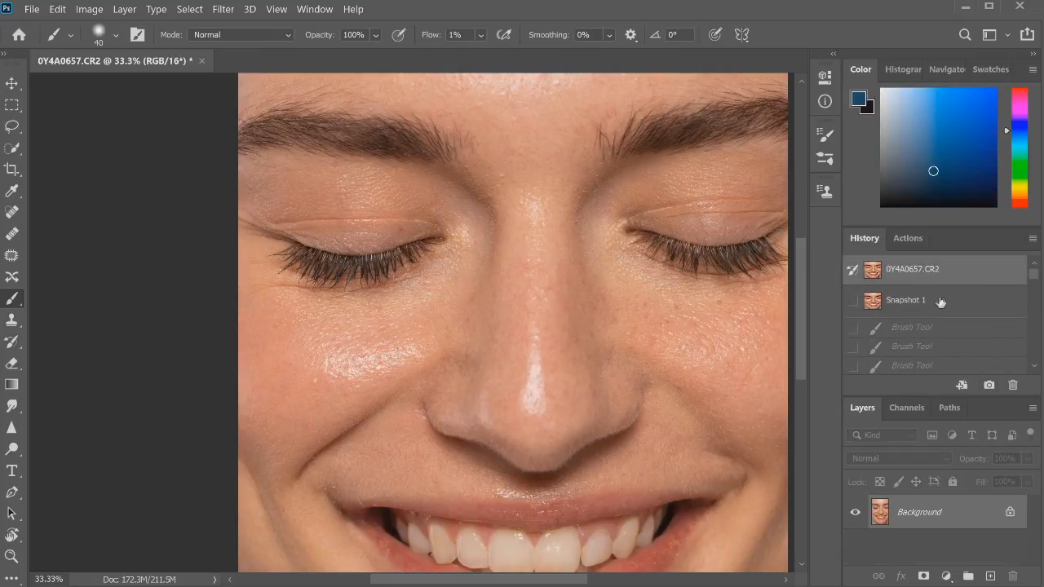
{"action": "left_click", "coordinate": [936, 304]}
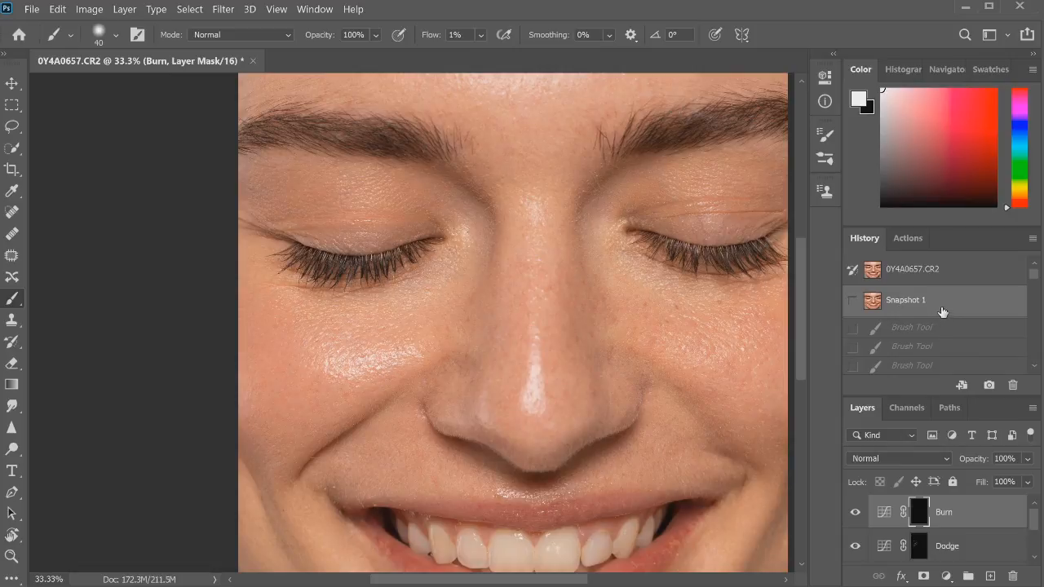
{"action": "left_click", "coordinate": [940, 269]}
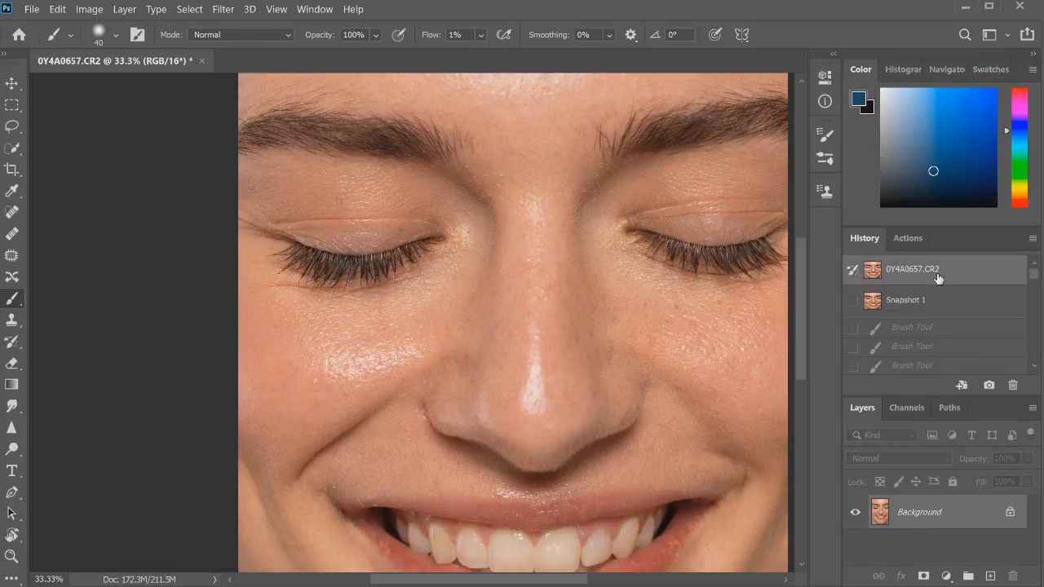
{"action": "left_click", "coordinate": [927, 301]}
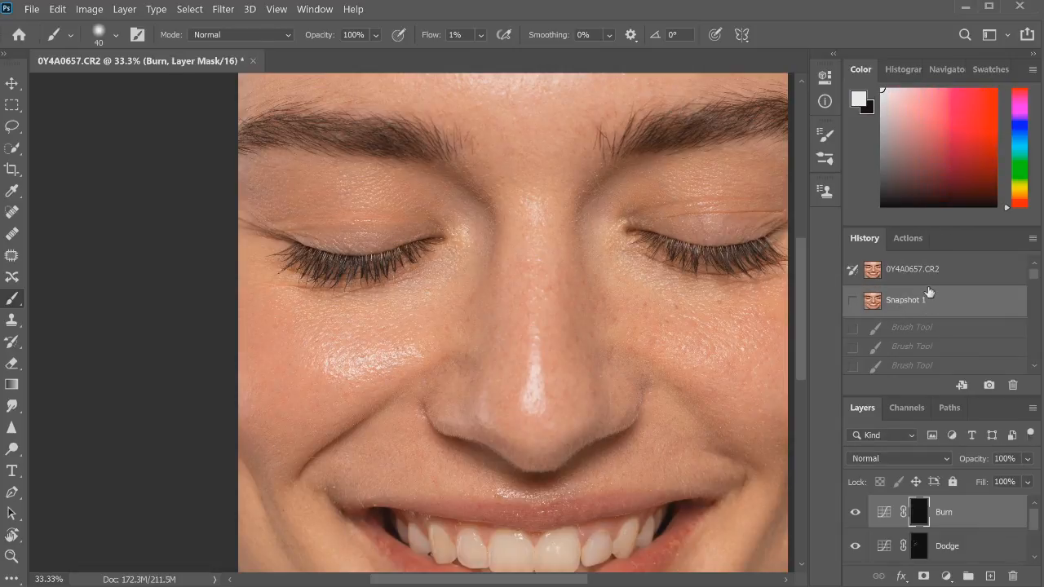
Step: Paint on the Dodge mask to lighten dark patches below the eye at the image's left and on the forehead
{"action": "scroll", "coordinate": [808, 274], "scroll_direction": "up", "scroll_amount": 1}
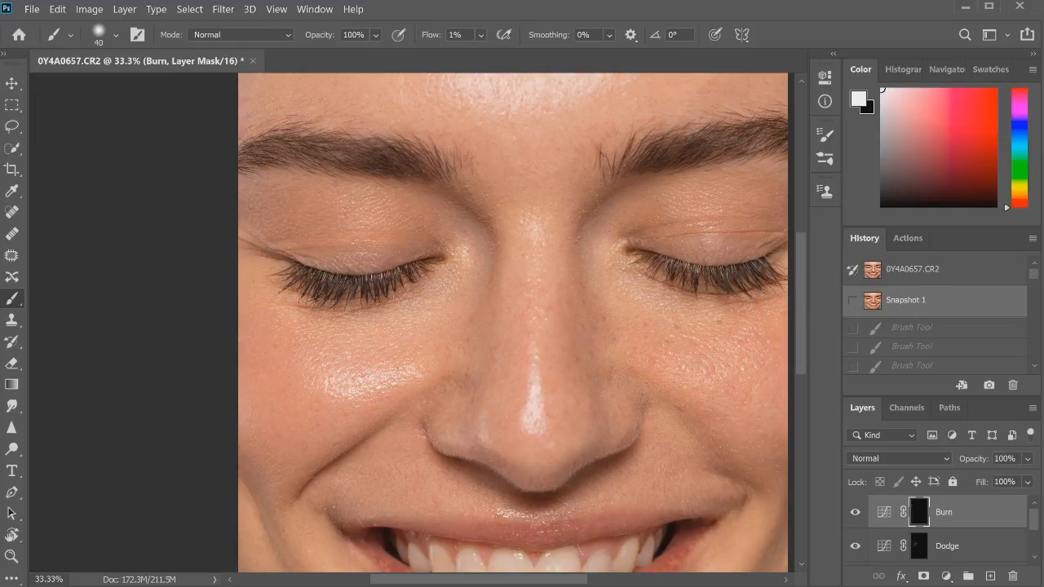
{"action": "scroll", "coordinate": [797, 277], "scroll_direction": "down", "scroll_amount": 5}
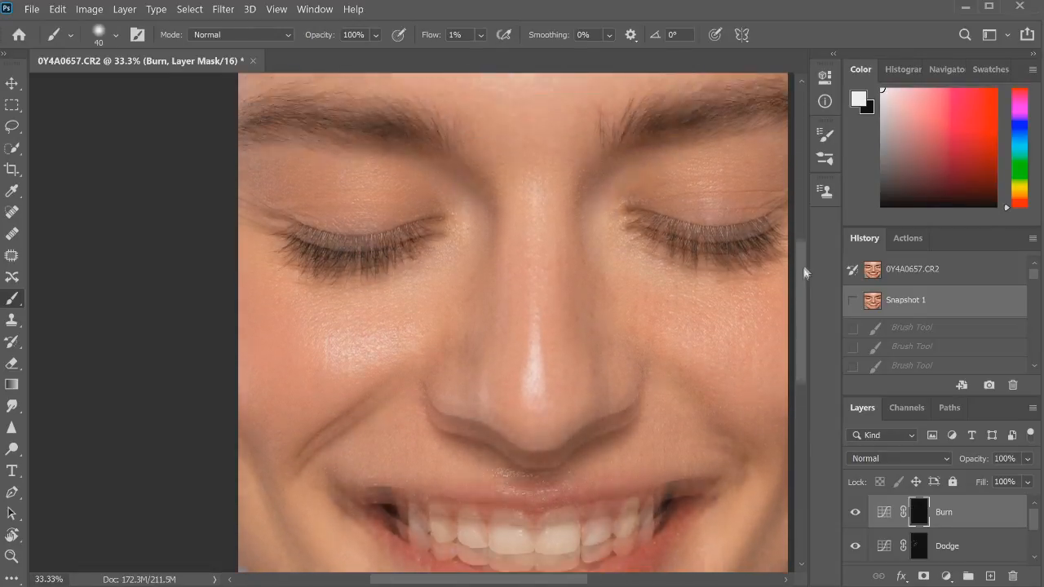
{"action": "left_click_drag", "start_coordinate": [804, 268], "coordinate": [814, 241]}
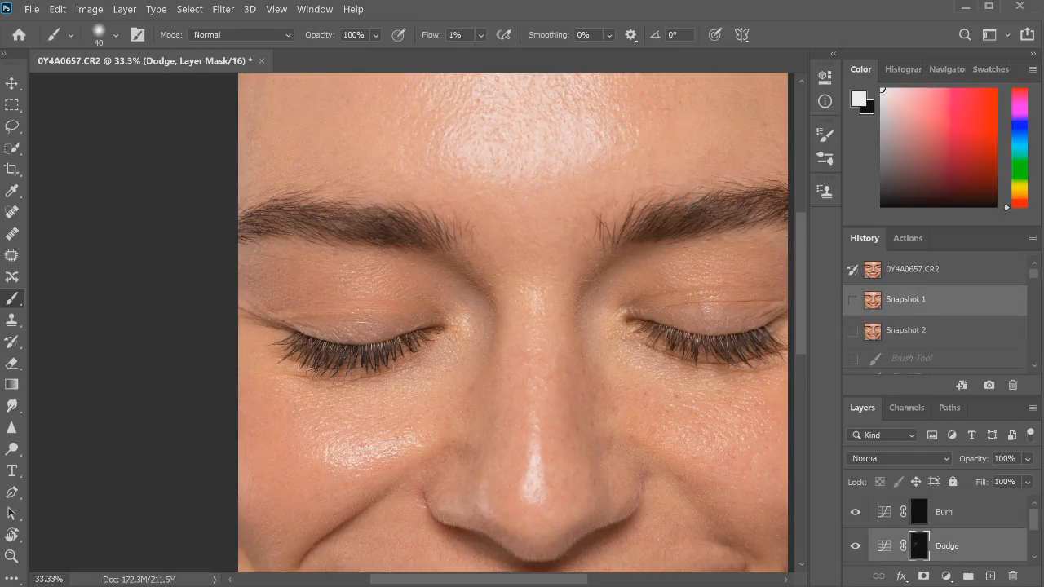
{"action": "left_click", "coordinate": [910, 358]}
{"action": "left_click_drag", "start_coordinate": [371, 396], "coordinate": [382, 402]}
{"action": "left_click_drag", "start_coordinate": [374, 397], "coordinate": [382, 401]}
{"action": "left_click_drag", "start_coordinate": [438, 104], "coordinate": [441, 108]}
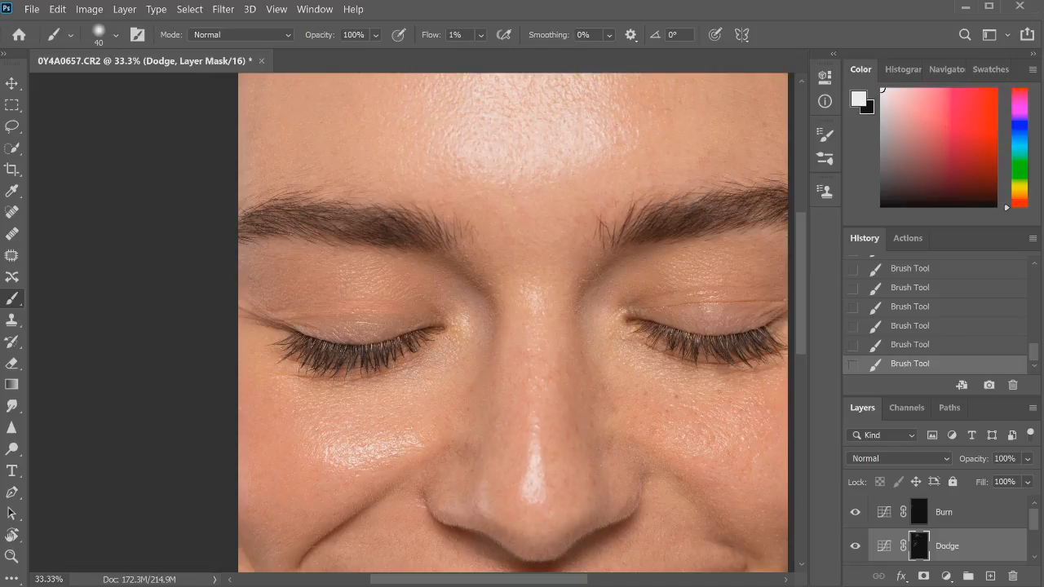
{"action": "scroll", "coordinate": [513, 323], "scroll_direction": "up", "scroll_amount": 2}
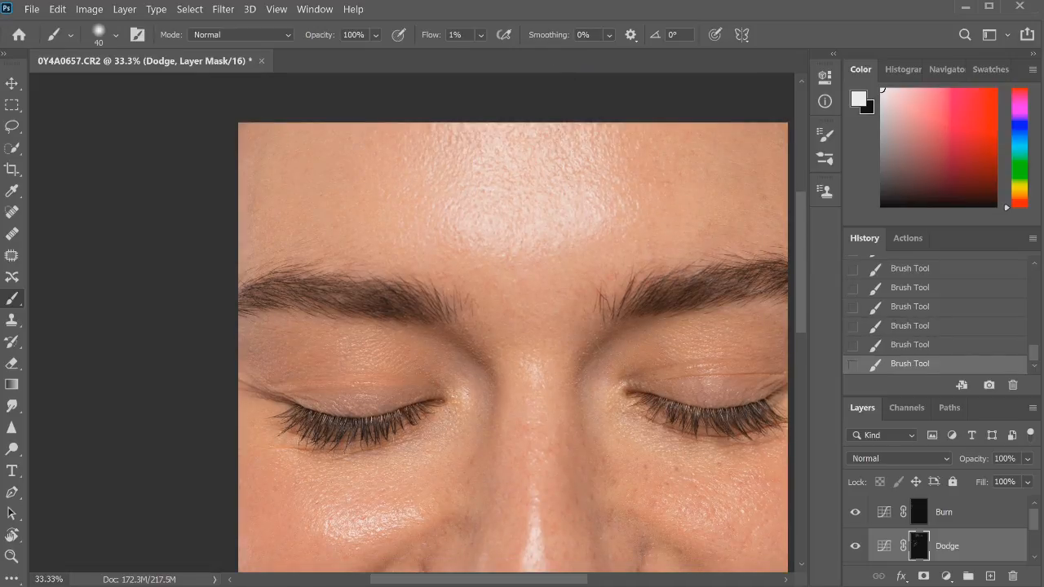
Step: Even out the forehead tones by painting alternately on the Burn and Dodge layer masks
{"action": "key", "text": "alt+bracketright"}
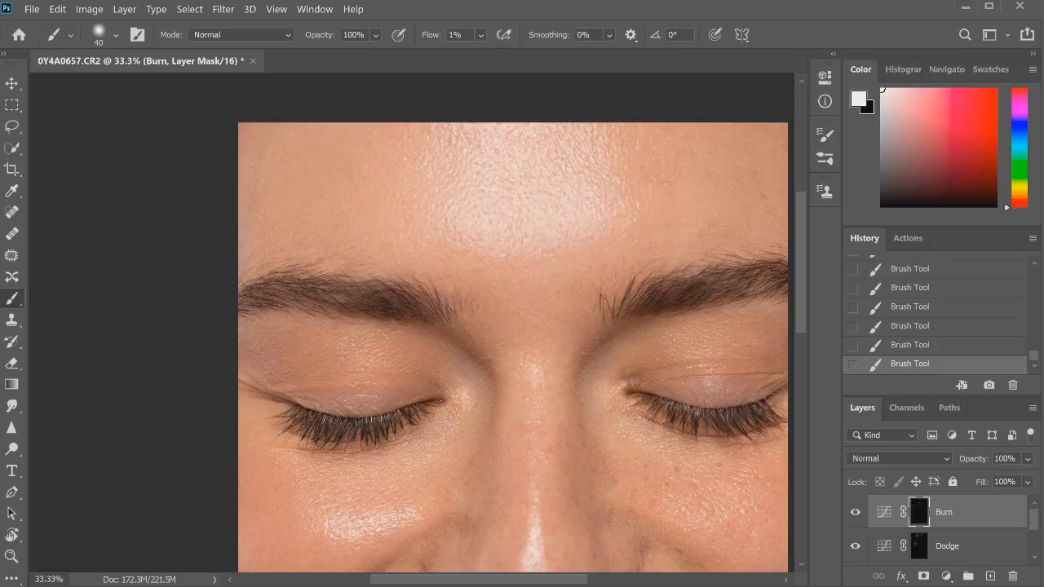
{"action": "left_click", "coordinate": [884, 512]}
{"action": "left_click", "coordinate": [919, 545]}
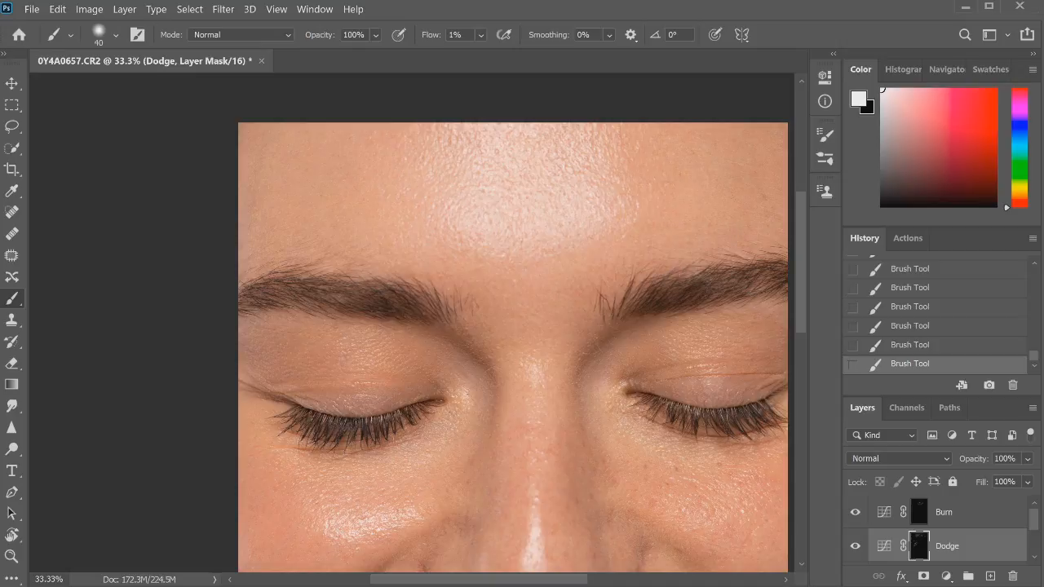
{"action": "left_click", "coordinate": [919, 513]}
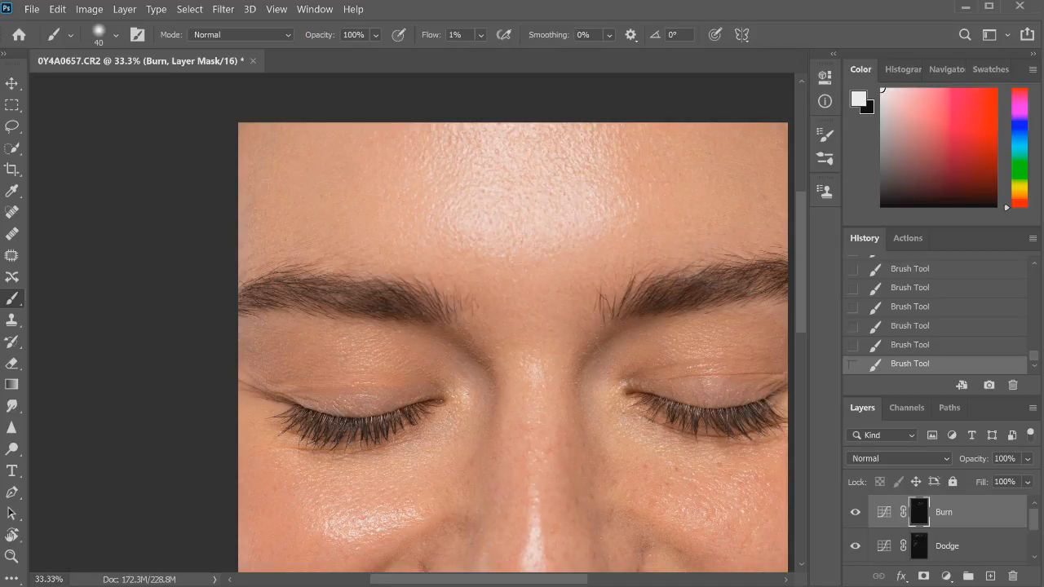
Step: Paint on the Dodge layer's mask to lighten dark patches around the eyes, nose and cheeks
{"action": "left_click", "coordinate": [919, 545]}
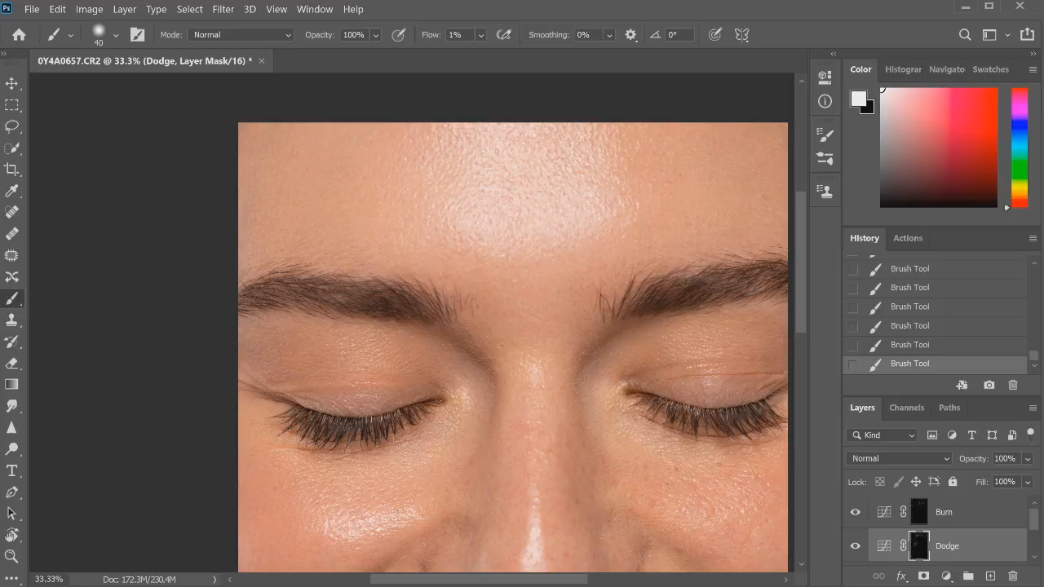
{"action": "scroll", "coordinate": [513, 323], "scroll_direction": "down", "scroll_amount": 5}
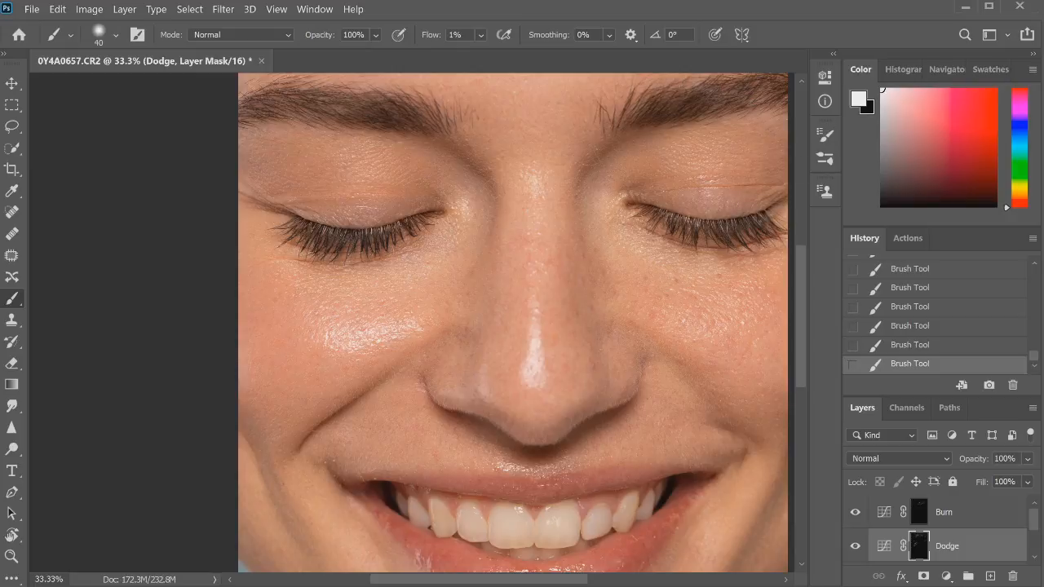
{"action": "scroll", "coordinate": [513, 323], "scroll_direction": "down", "scroll_amount": 2}
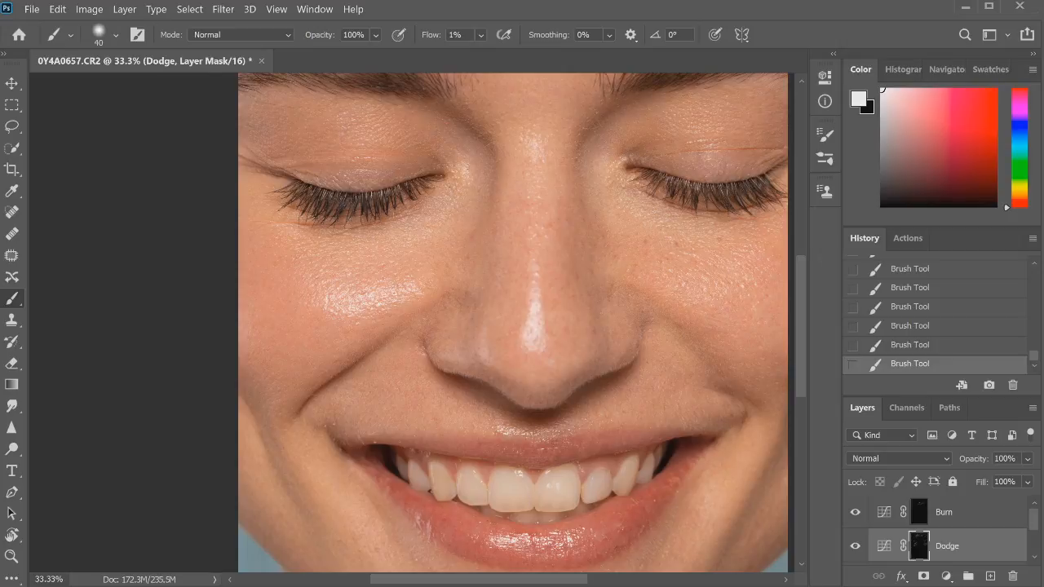
Step: Even out the cheek, nose and mouth-area tones by painting on the Burn mask and then the Dodge mask
{"action": "left_click", "coordinate": [972, 514]}
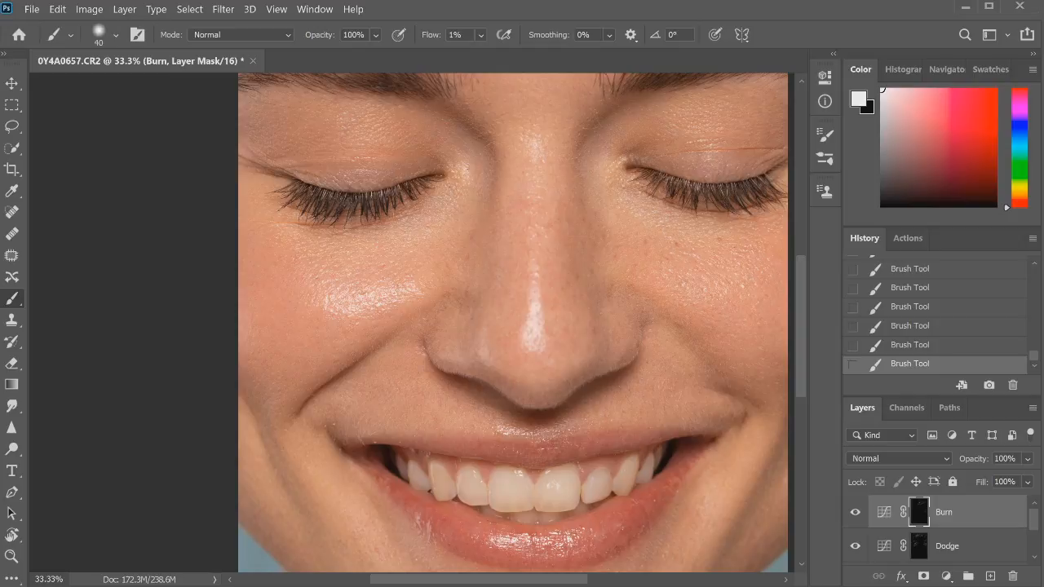
{"action": "scroll", "coordinate": [513, 323], "scroll_direction": "down", "scroll_amount": 3}
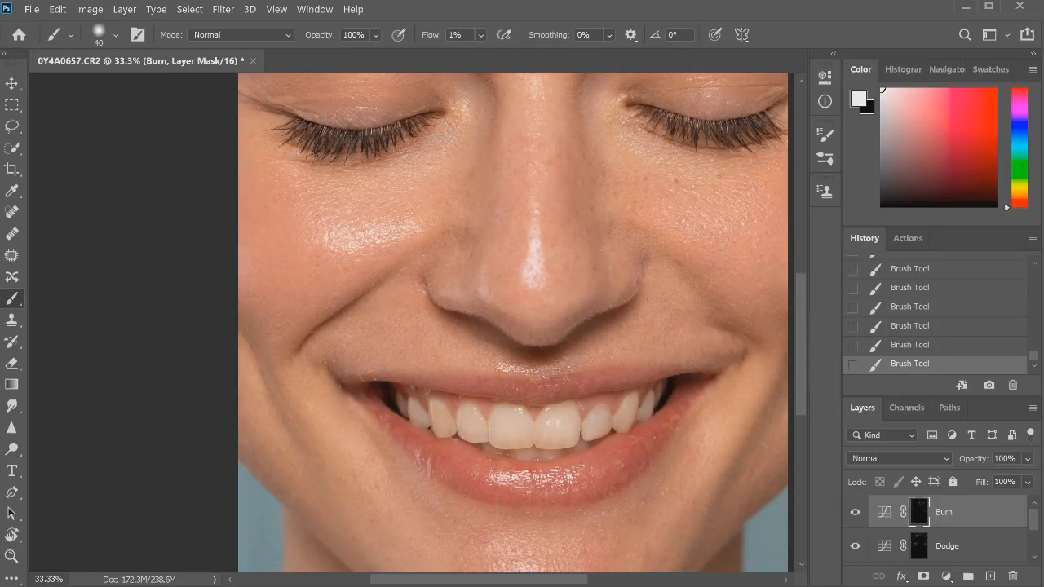
{"action": "key", "text": "alt+bracketleft"}
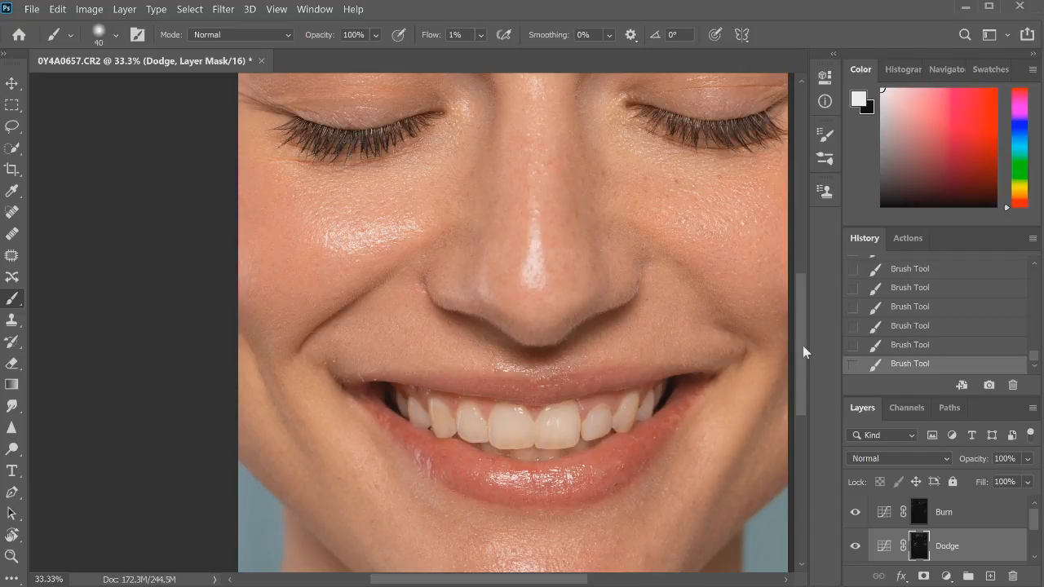
{"action": "scroll", "coordinate": [805, 352], "scroll_direction": "down", "scroll_amount": 3}
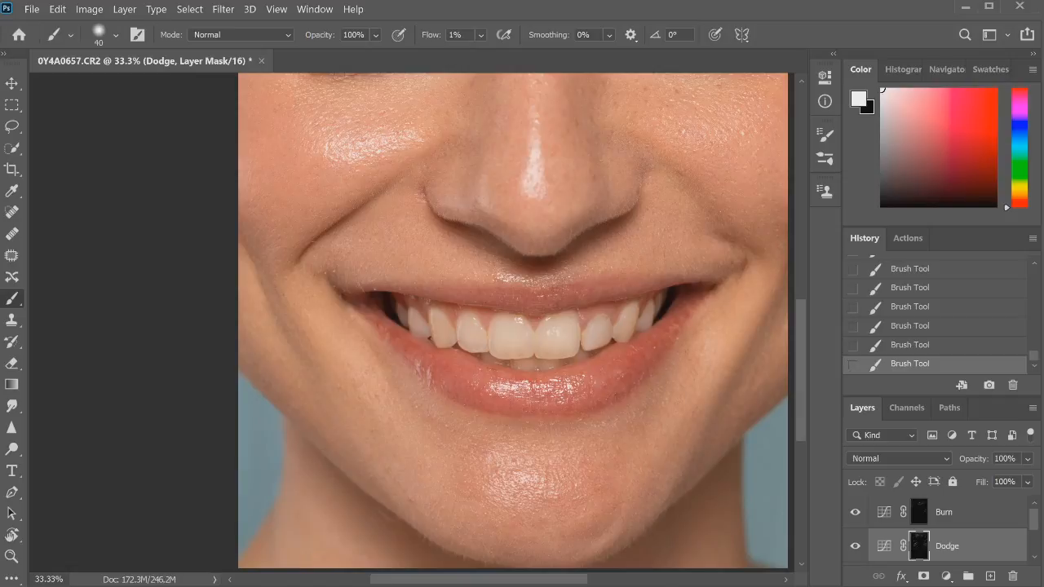
{"action": "scroll", "coordinate": [513, 321], "scroll_direction": "down", "scroll_amount": 2}
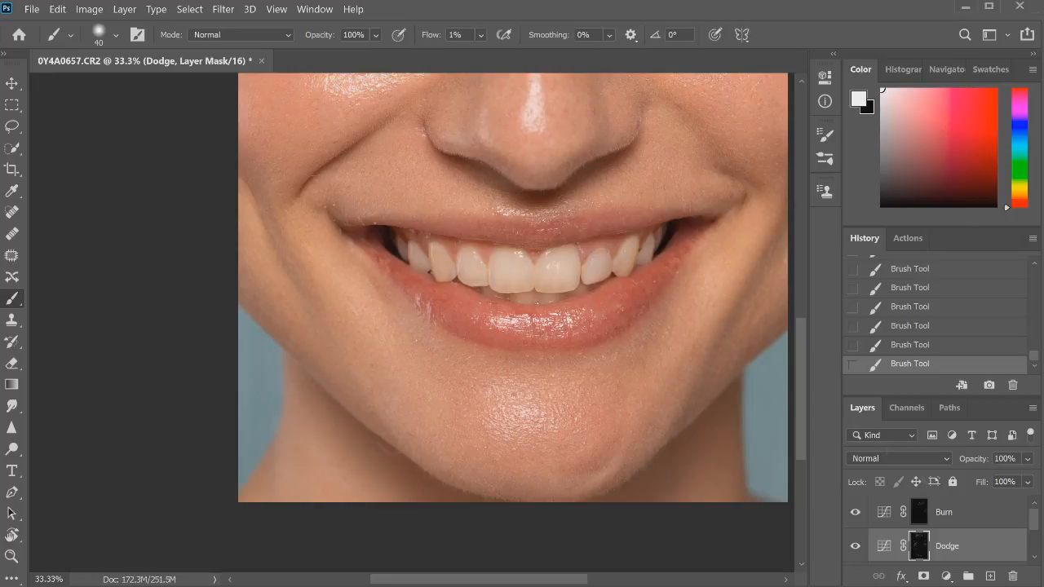
Step: Balance the chin, jaw and lower-face tones by painting alternately on the Burn and Dodge layer masks
{"action": "left_click", "coordinate": [920, 512]}
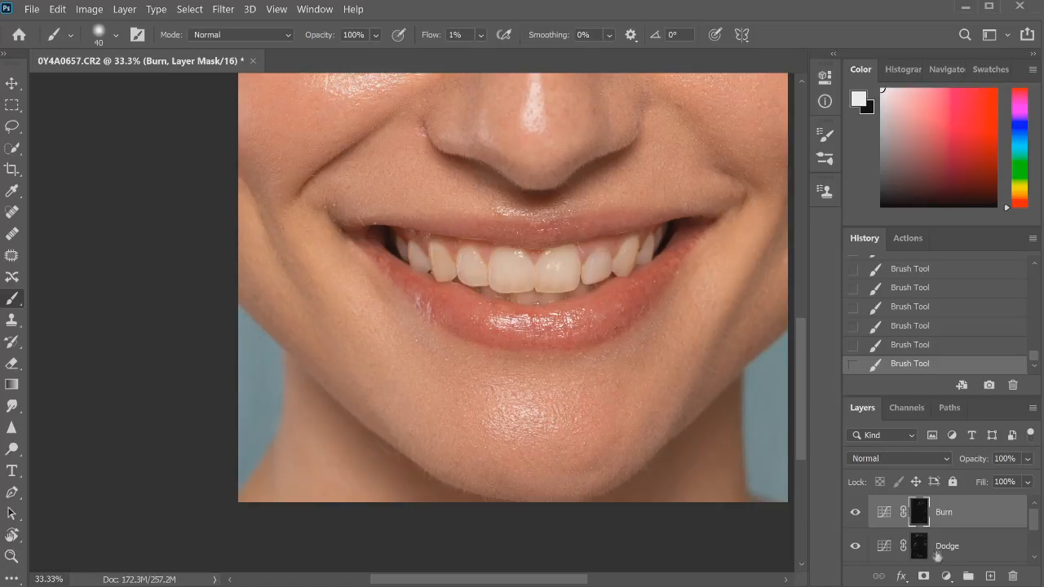
{"action": "left_click", "coordinate": [920, 546]}
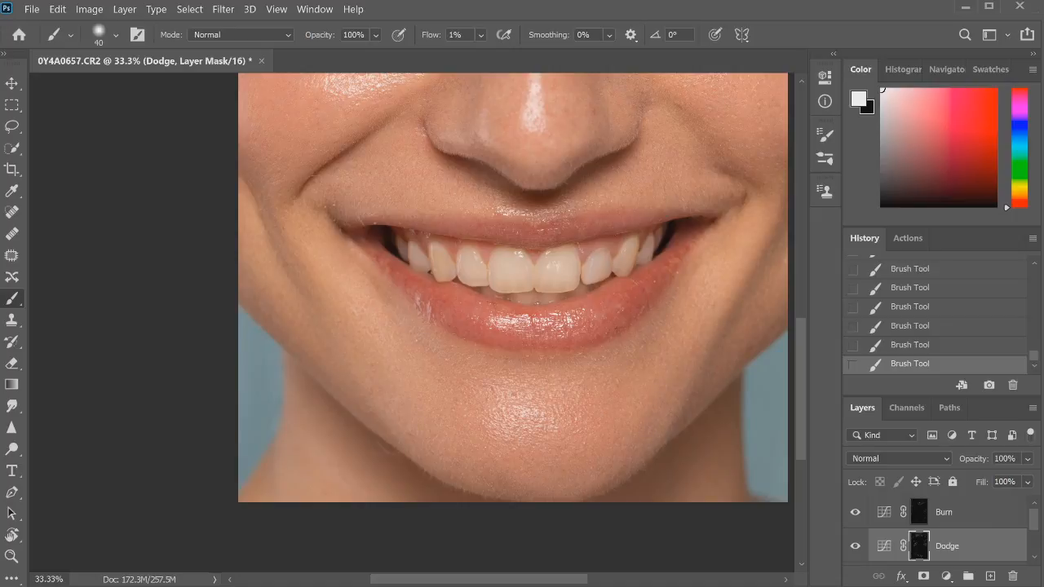
{"action": "left_click_drag", "start_coordinate": [801, 367], "coordinate": [806, 316]}
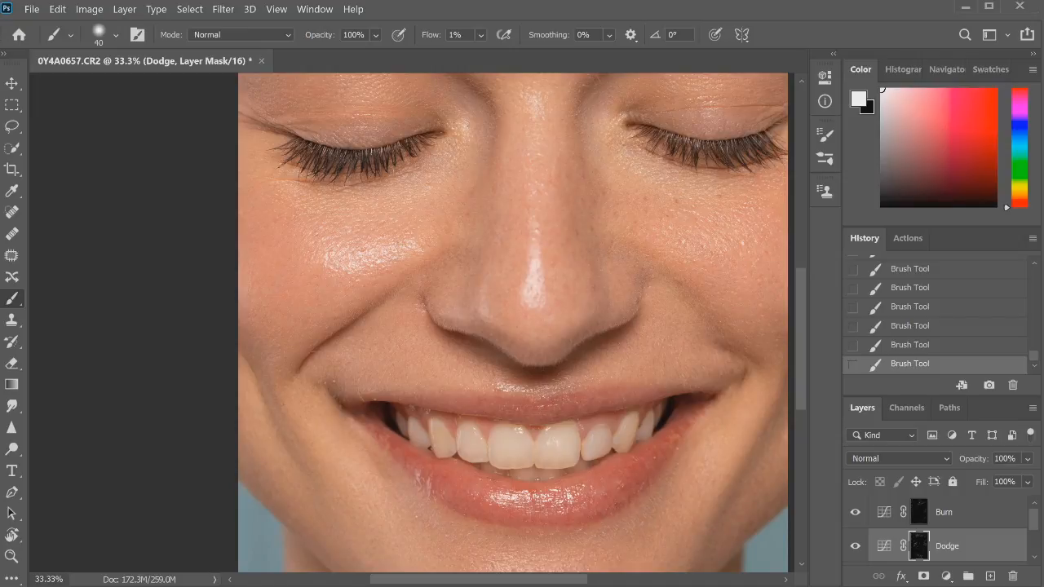
{"action": "left_click_drag", "start_coordinate": [802, 288], "coordinate": [804, 331]}
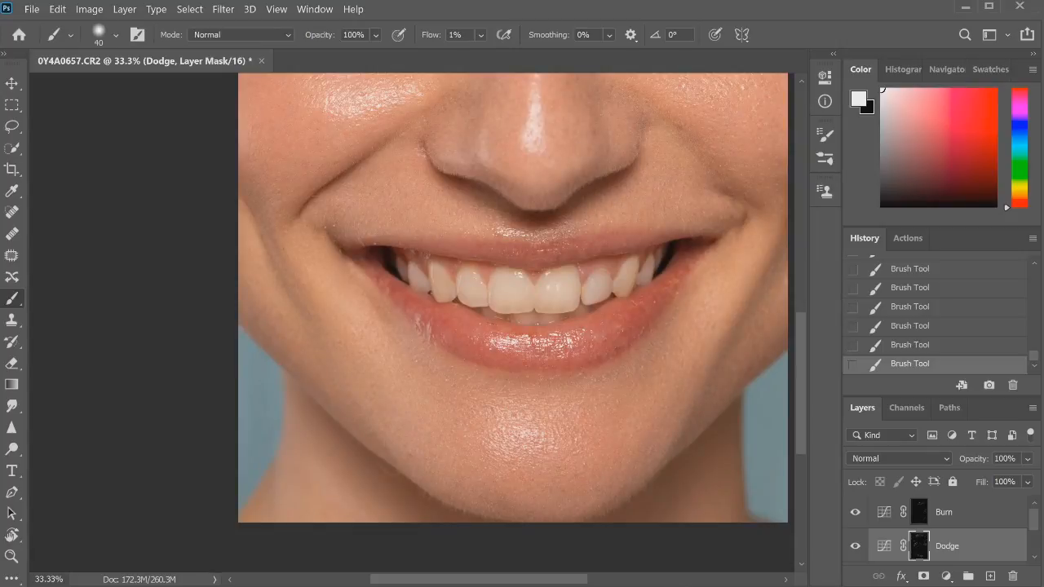
{"action": "scroll", "coordinate": [522, 319], "scroll_direction": "up", "scroll_amount": 1}
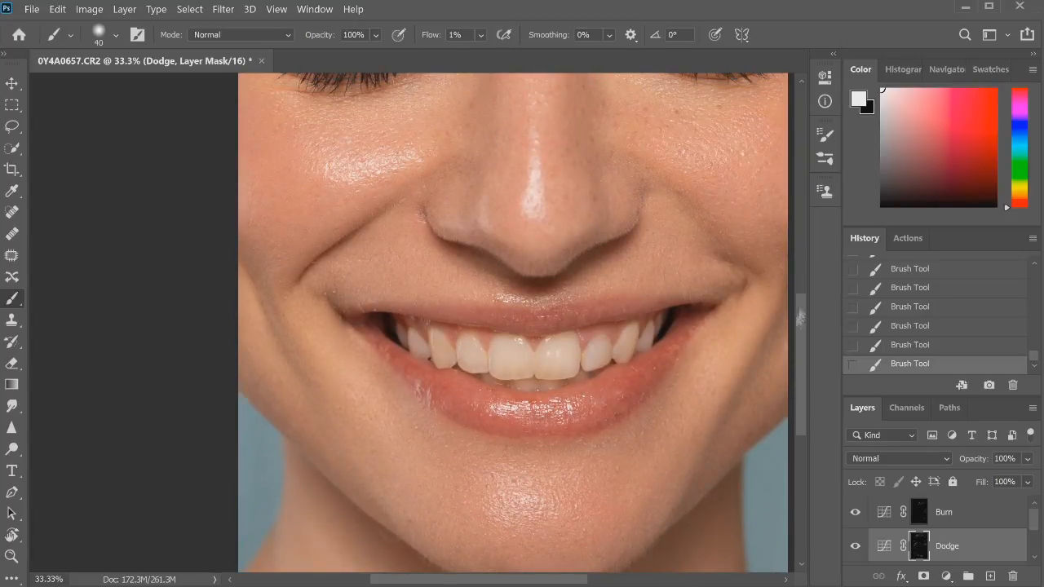
{"action": "left_click_drag", "start_coordinate": [801, 317], "coordinate": [801, 293]}
{"action": "left_click", "coordinate": [951, 518]}
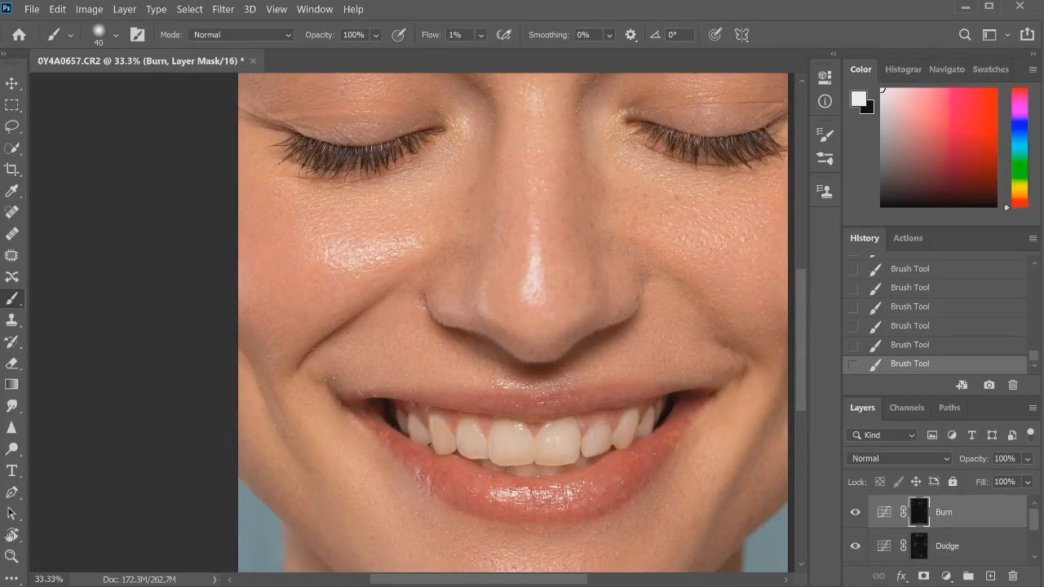
{"action": "left_click_drag", "start_coordinate": [800, 303], "coordinate": [800, 273]}
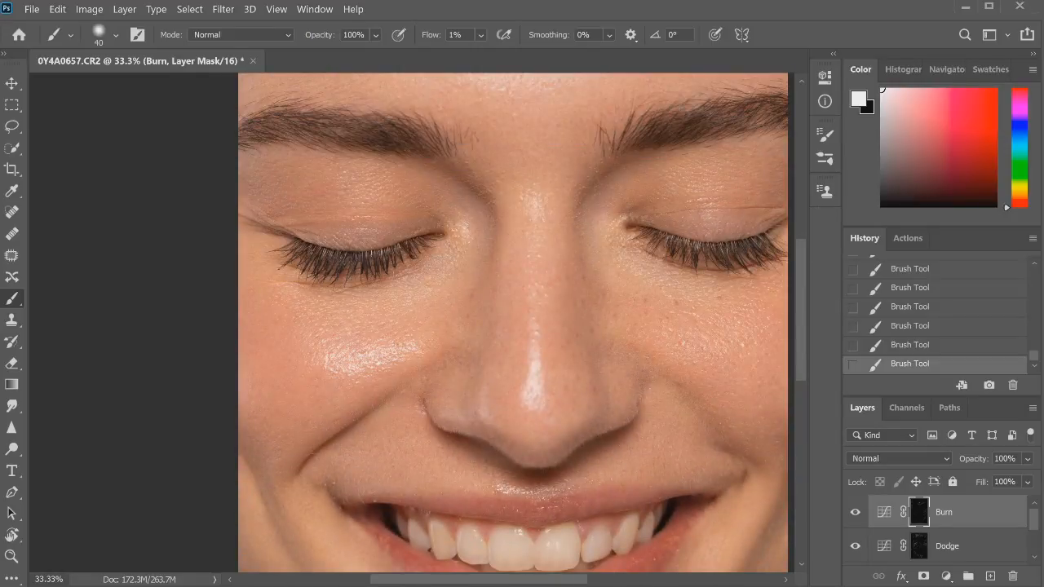
Step: Save the current retouch as a new history snapshot and compare it with the original 0Y4A0657.CR2 snapshot
{"action": "left_click", "coordinate": [12, 556]}
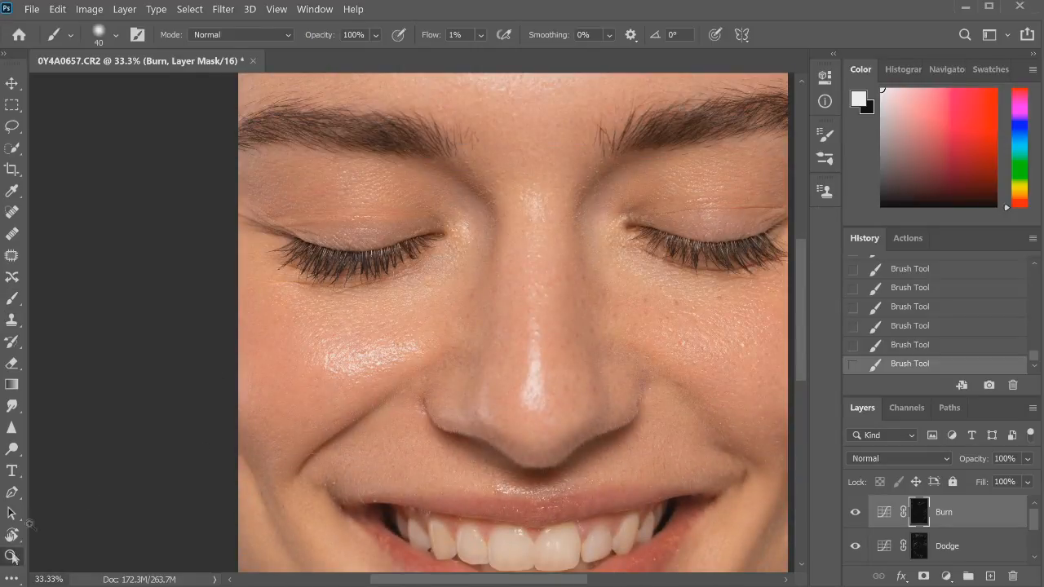
{"action": "left_click", "coordinate": [604, 223], "text": "alt"}
{"action": "left_click", "coordinate": [603, 222], "text": "alt"}
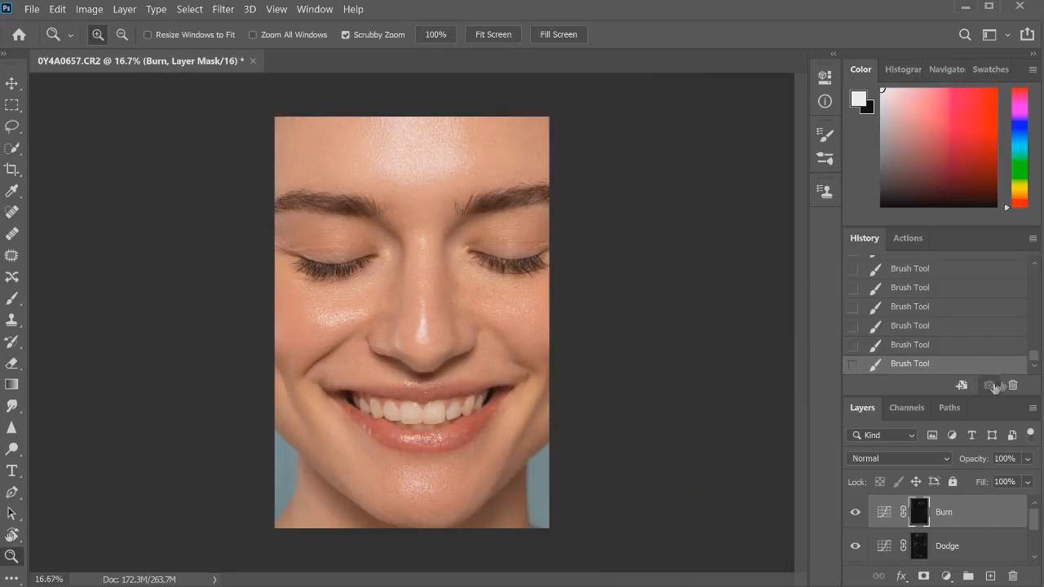
{"action": "left_click_drag", "start_coordinate": [1034, 346], "coordinate": [1034, 274]}
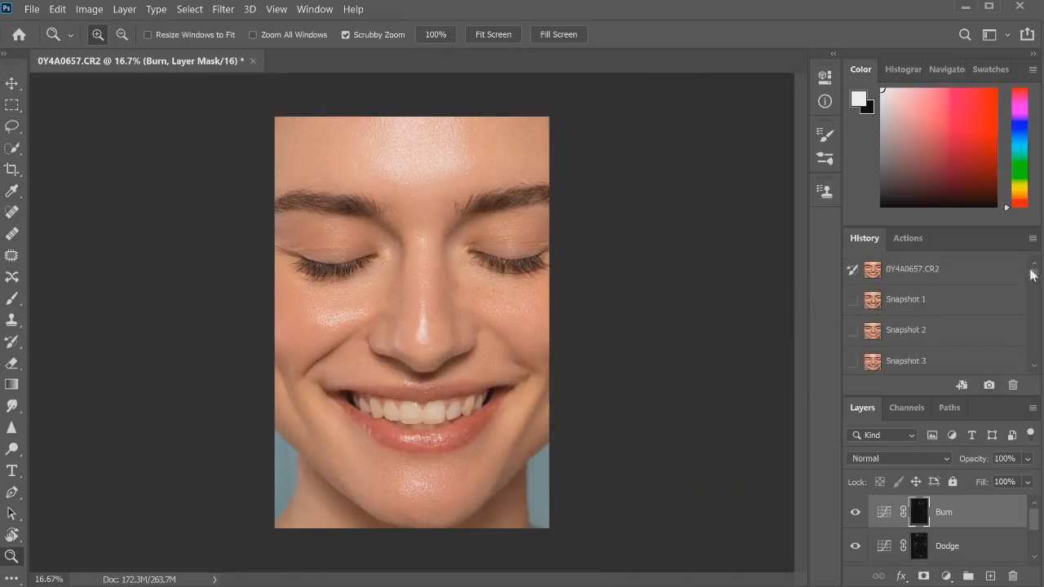
{"action": "left_click", "coordinate": [948, 273]}
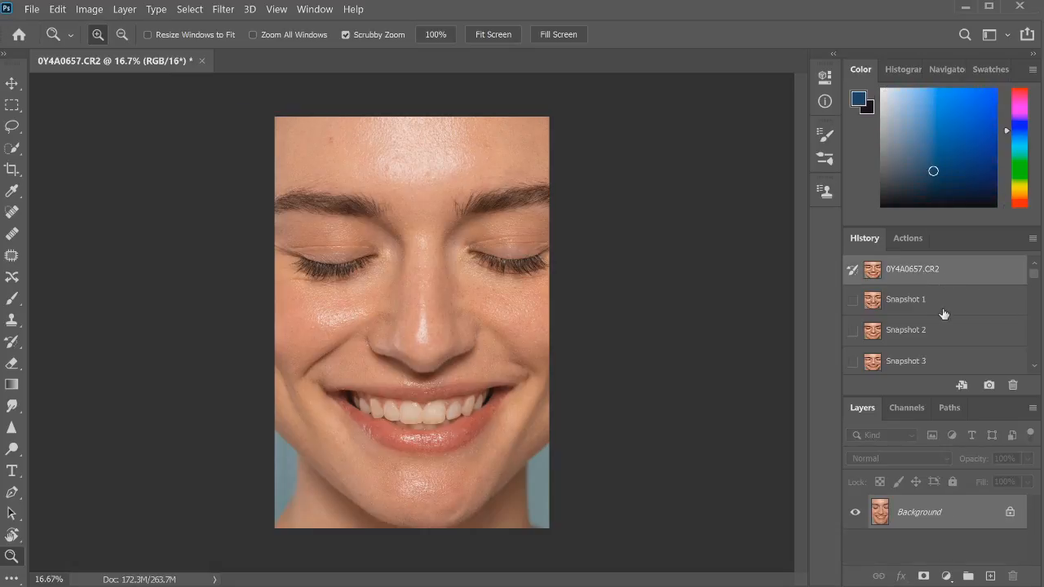
{"action": "left_click", "coordinate": [968, 361]}
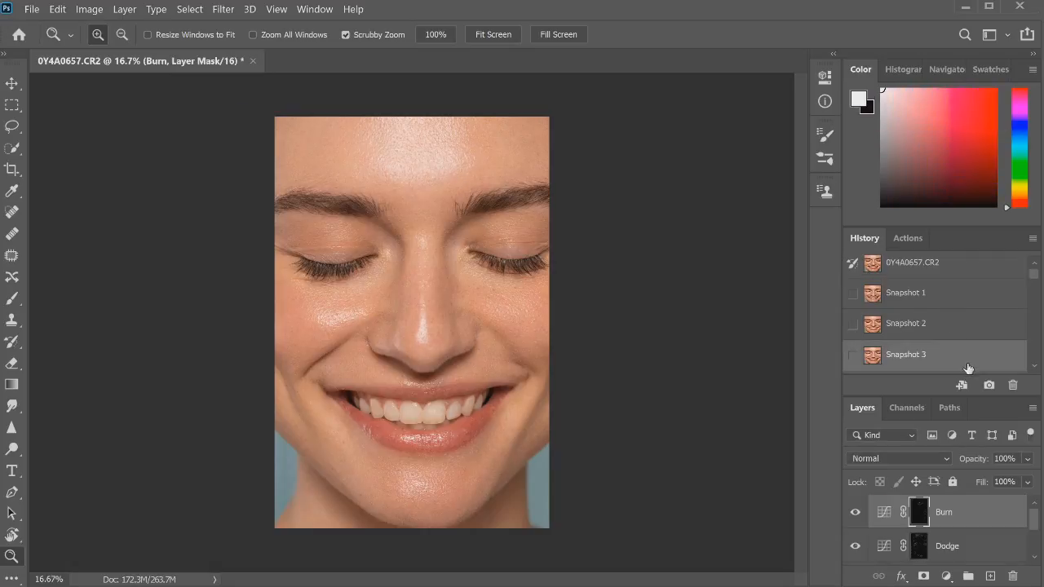
Step: Heal small spots around the mouth corner at the image's left with the Spot Healing Brush on the Healing layer
{"action": "left_click", "coordinate": [703, 334]}
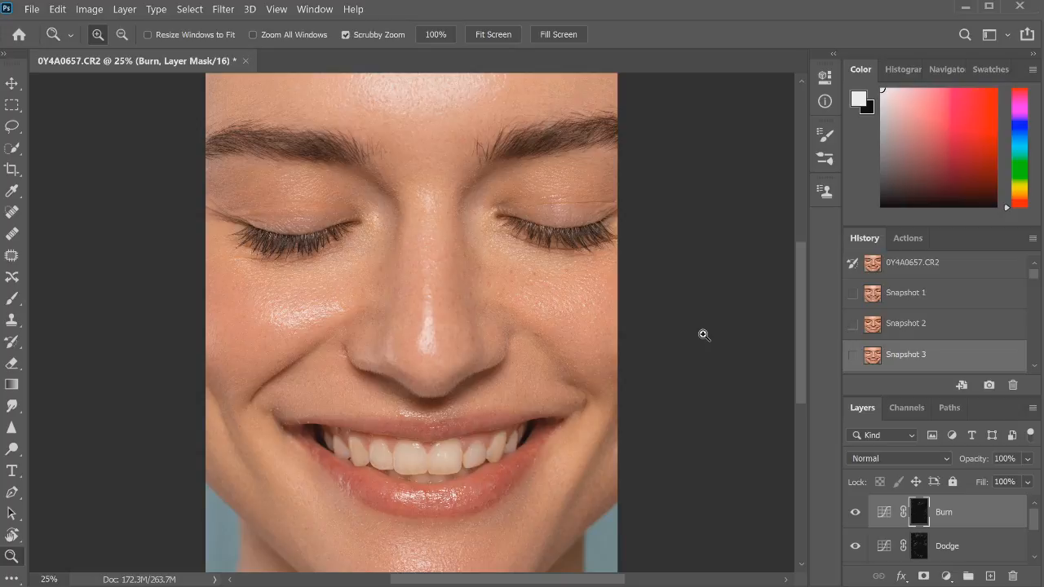
{"action": "left_click", "coordinate": [556, 326]}
{"action": "left_click", "coordinate": [422, 479]}
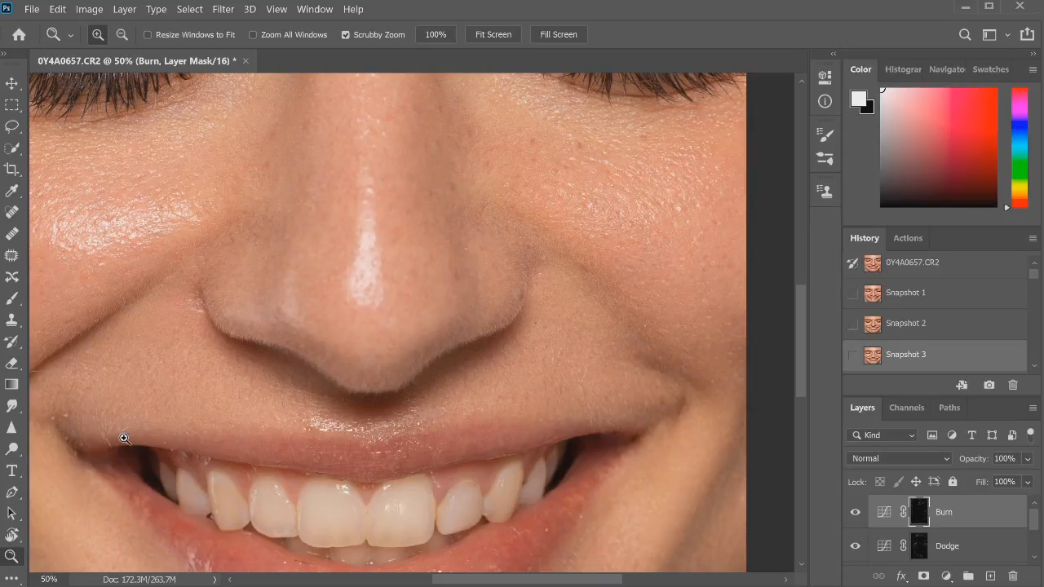
{"action": "left_click_drag", "start_coordinate": [440, 584], "coordinate": [407, 584]}
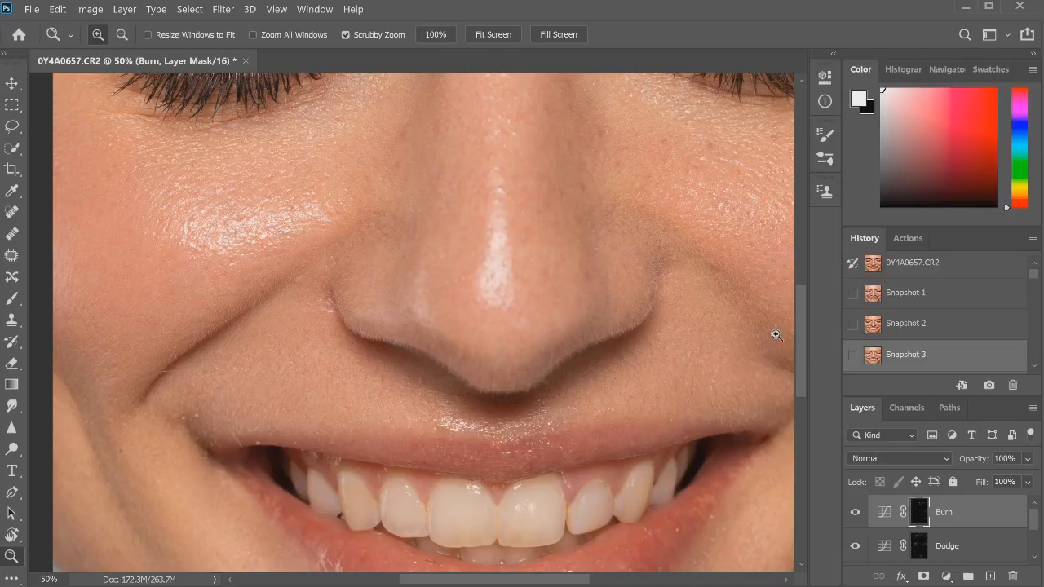
{"action": "scroll", "coordinate": [802, 369], "scroll_direction": "up", "scroll_amount": 1}
{"action": "left_click_drag", "start_coordinate": [802, 367], "coordinate": [802, 376]}
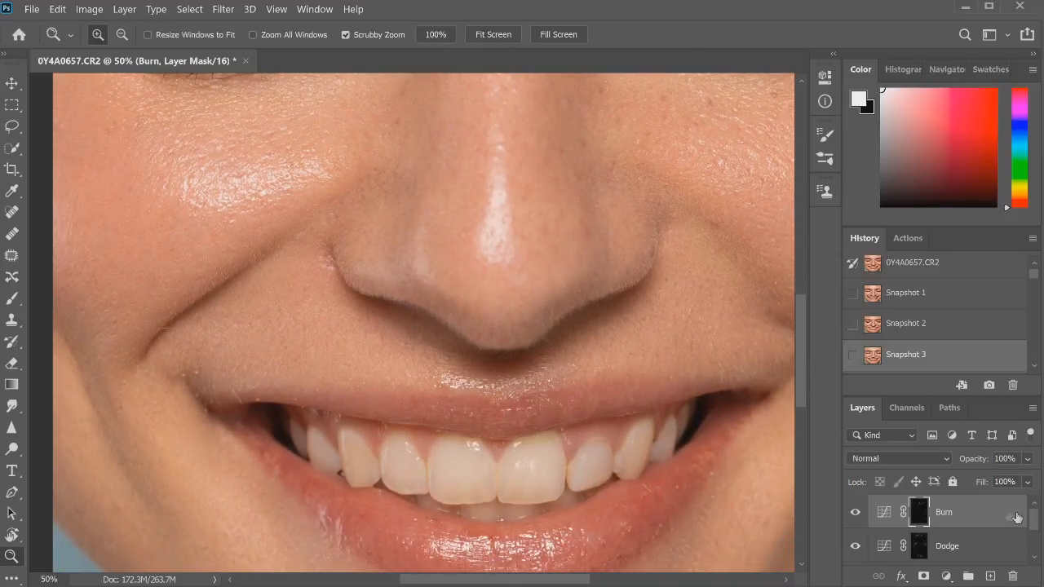
{"action": "left_click_drag", "start_coordinate": [1038, 536], "coordinate": [1038, 557]}
{"action": "left_click", "coordinate": [911, 517]}
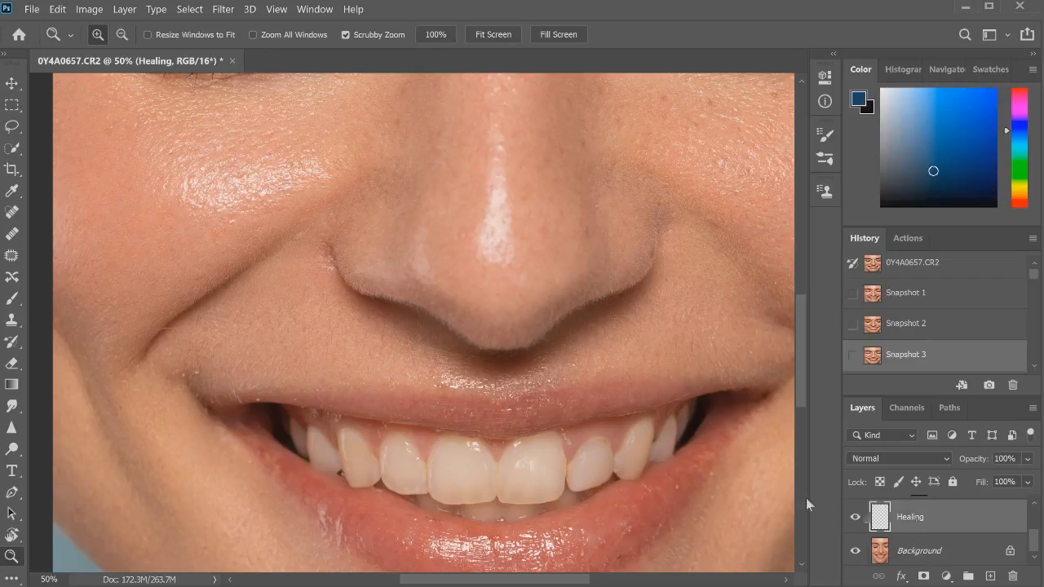
{"action": "key", "text": "j"}
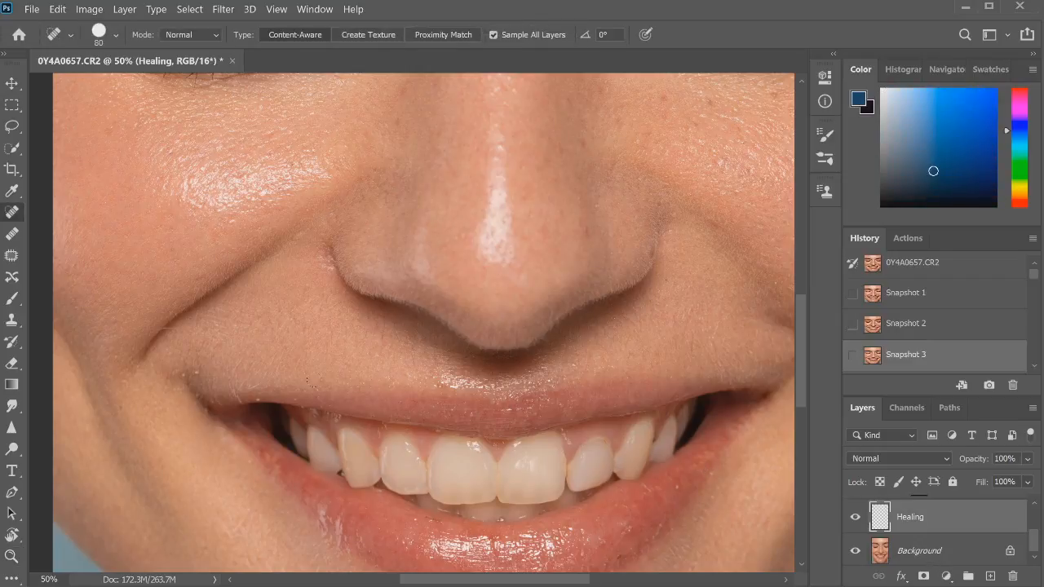
{"action": "left_click", "coordinate": [198, 371]}
{"action": "left_click", "coordinate": [218, 345]}
{"action": "left_click", "coordinate": [181, 373]}
{"action": "left_click", "coordinate": [239, 397]}
{"action": "left_click", "coordinate": [245, 391]}
{"action": "left_click", "coordinate": [259, 398]}
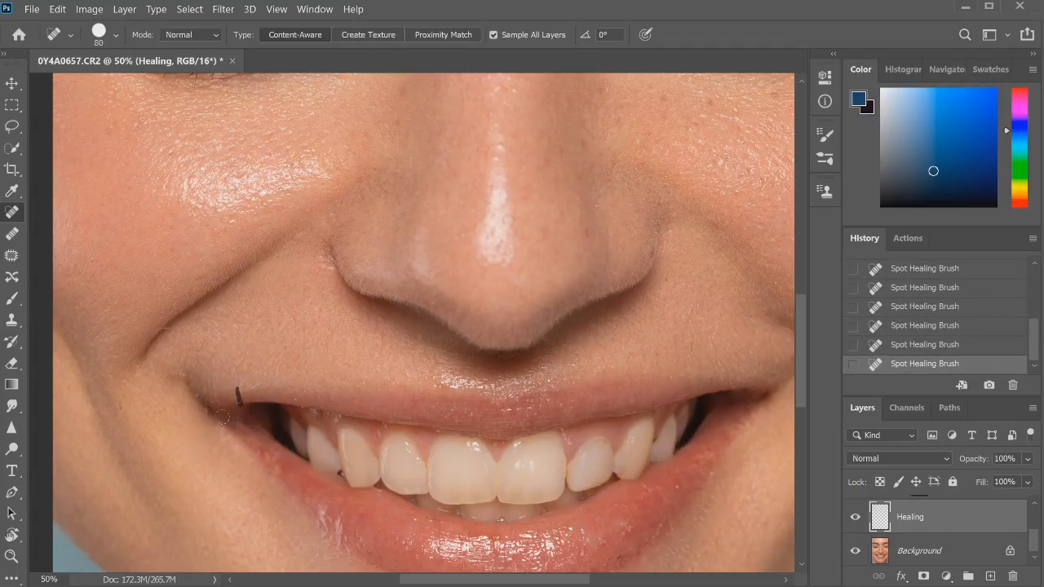
{"action": "left_click", "coordinate": [197, 396]}
{"action": "left_click", "coordinate": [186, 373]}
Step: Heal the blemishes on the cheek and smile line beside the nose at the image's right
{"action": "left_click", "coordinate": [664, 279]}
{"action": "mouse_move", "coordinate": [721, 318]}
{"action": "left_mouse_down"}
{"action": "mouse_move", "coordinate": [711, 341]}
{"action": "mouse_move", "coordinate": [719, 380]}
{"action": "left_mouse_up"}
{"action": "left_click_drag", "start_coordinate": [696, 335], "coordinate": [691, 355]}
{"action": "left_click", "coordinate": [773, 283]}
Step: Remove blemishes along the lower lip's edge and the skin just below it with the Spot Healing Brush
{"action": "left_click_drag", "start_coordinate": [802, 325], "coordinate": [802, 366]}
{"action": "left_click_drag", "start_coordinate": [364, 425], "coordinate": [366, 434]}
{"action": "left_click_drag", "start_coordinate": [394, 425], "coordinate": [414, 413]}
{"action": "left_click_drag", "start_coordinate": [510, 414], "coordinate": [510, 425]}
{"action": "left_click_drag", "start_coordinate": [512, 420], "coordinate": [511, 432]}
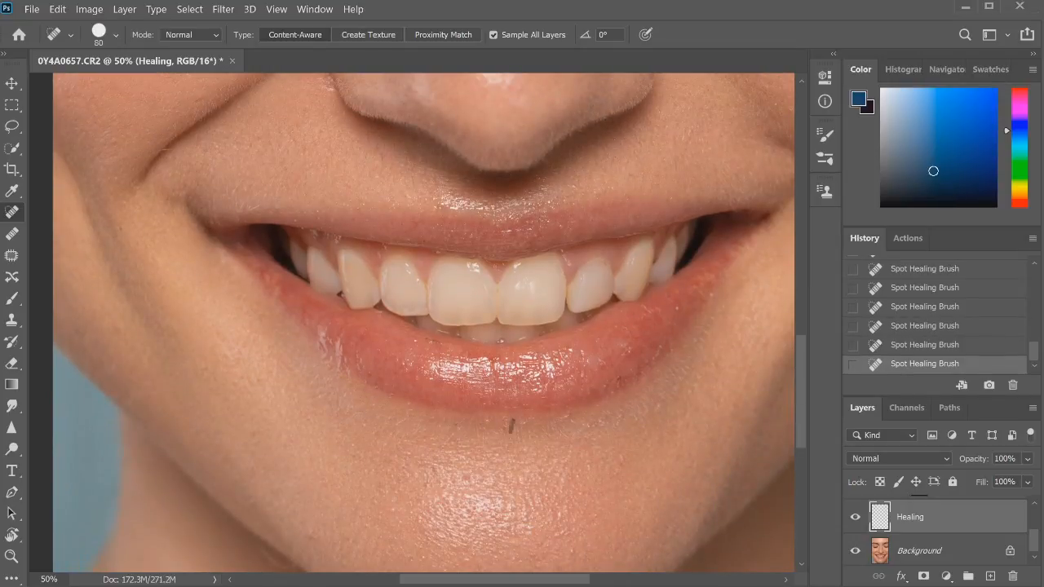
{"action": "mouse_move", "coordinate": [605, 414]}
{"action": "left_mouse_down"}
{"action": "mouse_move", "coordinate": [588, 427]}
{"action": "mouse_move", "coordinate": [615, 422]}
{"action": "left_mouse_up"}
{"action": "left_click_drag", "start_coordinate": [625, 448], "coordinate": [625, 459]}
{"action": "left_click_drag", "start_coordinate": [635, 415], "coordinate": [633, 422]}
{"action": "left_click_drag", "start_coordinate": [662, 342], "coordinate": [655, 357]}
Step: Heal the remaining spots on the chin and the small creases on the lower lip
{"action": "left_click_drag", "start_coordinate": [802, 349], "coordinate": [803, 377]}
{"action": "left_click_drag", "start_coordinate": [276, 431], "coordinate": [277, 444]}
{"action": "left_click_drag", "start_coordinate": [343, 468], "coordinate": [343, 481]}
{"action": "left_click_drag", "start_coordinate": [427, 483], "coordinate": [430, 498]}
{"action": "left_click_drag", "start_coordinate": [802, 377], "coordinate": [803, 348]}
{"action": "left_click_drag", "start_coordinate": [625, 347], "coordinate": [618, 390]}
{"action": "left_click", "coordinate": [604, 369]}
{"action": "left_click_drag", "start_coordinate": [429, 343], "coordinate": [441, 343]}
{"action": "left_click_drag", "start_coordinate": [480, 406], "coordinate": [487, 407]}
Step: Heal a spot on the cheek at the image's right and one below the inner brow at the image's left
{"action": "left_click_drag", "start_coordinate": [802, 372], "coordinate": [823, 291]}
{"action": "left_click_drag", "start_coordinate": [803, 354], "coordinate": [803, 341]}
{"action": "left_click_drag", "start_coordinate": [784, 503], "coordinate": [776, 515]}
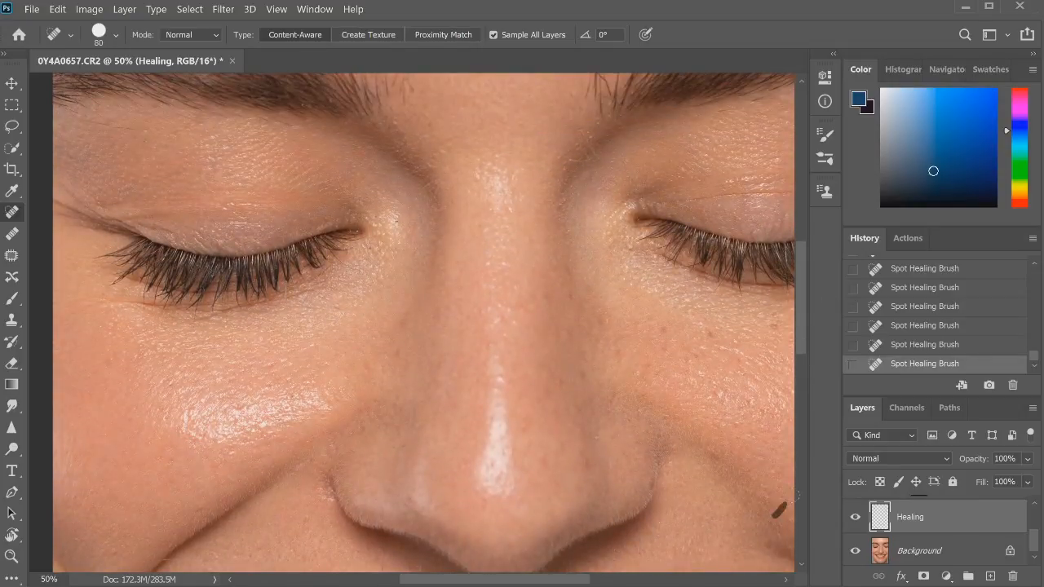
{"action": "left_click_drag", "start_coordinate": [803, 322], "coordinate": [805, 303]}
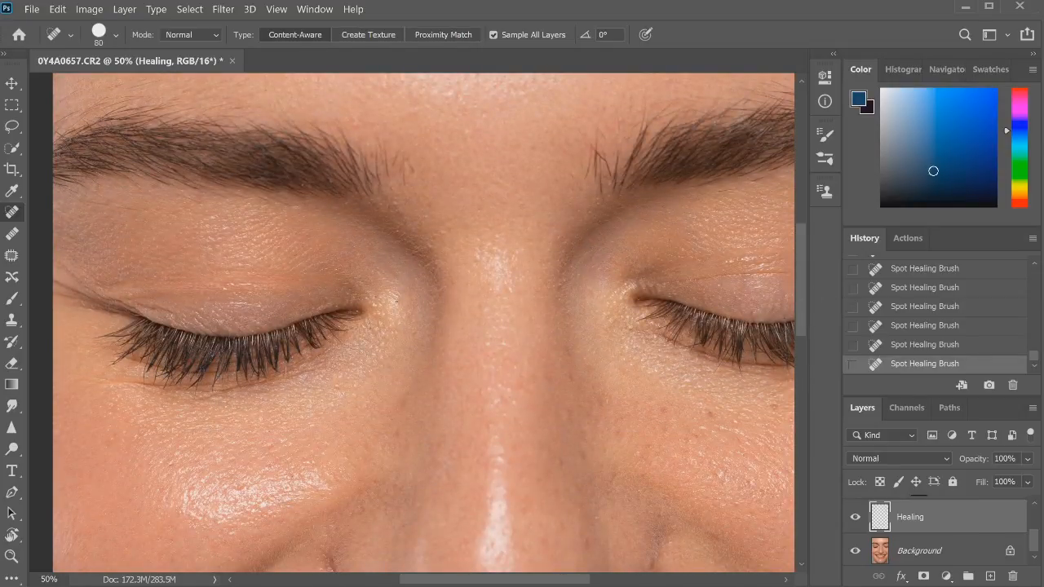
{"action": "left_click_drag", "start_coordinate": [431, 259], "coordinate": [421, 270]}
Step: Heal the marks and stray hairs around the inner end of the eyebrow at the image's right
{"action": "left_click_drag", "start_coordinate": [506, 580], "coordinate": [553, 579]}
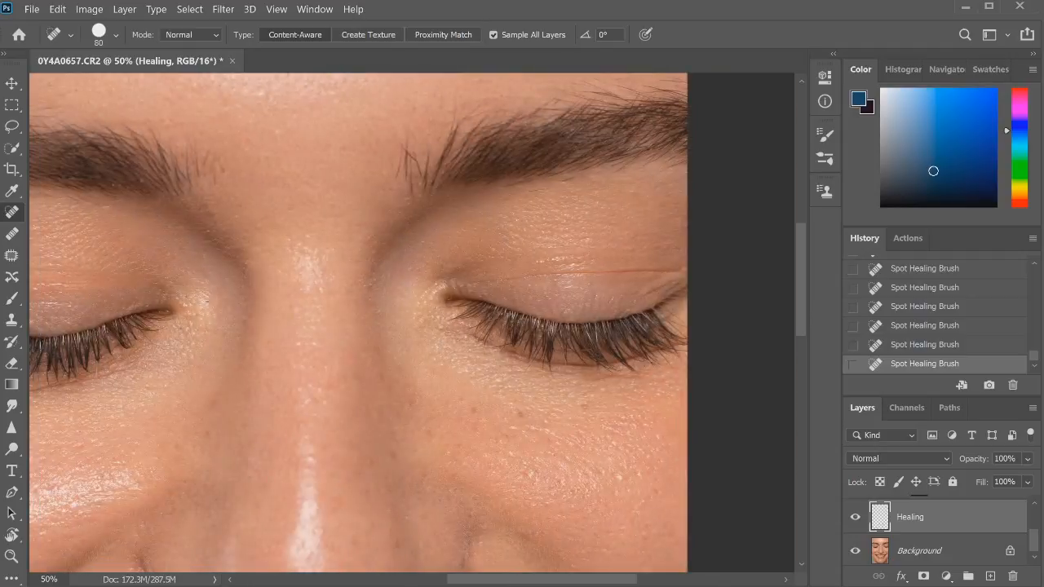
{"action": "left_click_drag", "start_coordinate": [800, 276], "coordinate": [800, 225]}
{"action": "left_click_drag", "start_coordinate": [476, 580], "coordinate": [461, 580]}
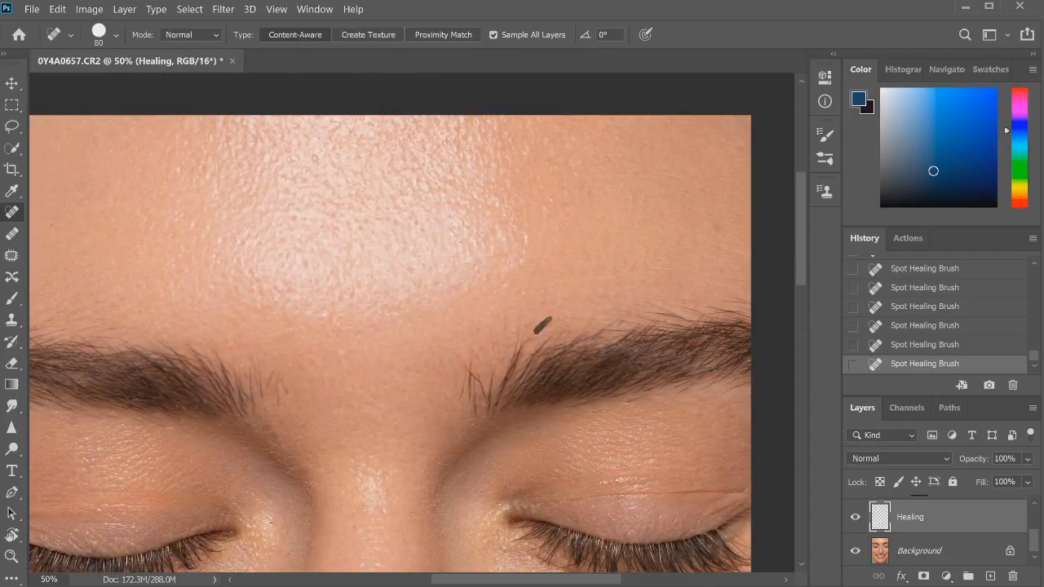
{"action": "left_click_drag", "start_coordinate": [479, 348], "coordinate": [473, 362]}
Step: Clean up stray hairs and spots on the forehead above the eyebrow at the image's left
{"action": "left_click_drag", "start_coordinate": [538, 580], "coordinate": [462, 580]}
{"action": "left_click_drag", "start_coordinate": [324, 322], "coordinate": [342, 316]}
{"action": "left_click_drag", "start_coordinate": [333, 309], "coordinate": [359, 298]}
{"action": "mouse_move", "coordinate": [295, 324]}
{"action": "left_mouse_down"}
{"action": "mouse_move", "coordinate": [311, 314]}
{"action": "mouse_move", "coordinate": [282, 307]}
{"action": "left_mouse_up"}
{"action": "left_click_drag", "start_coordinate": [427, 310], "coordinate": [457, 291]}
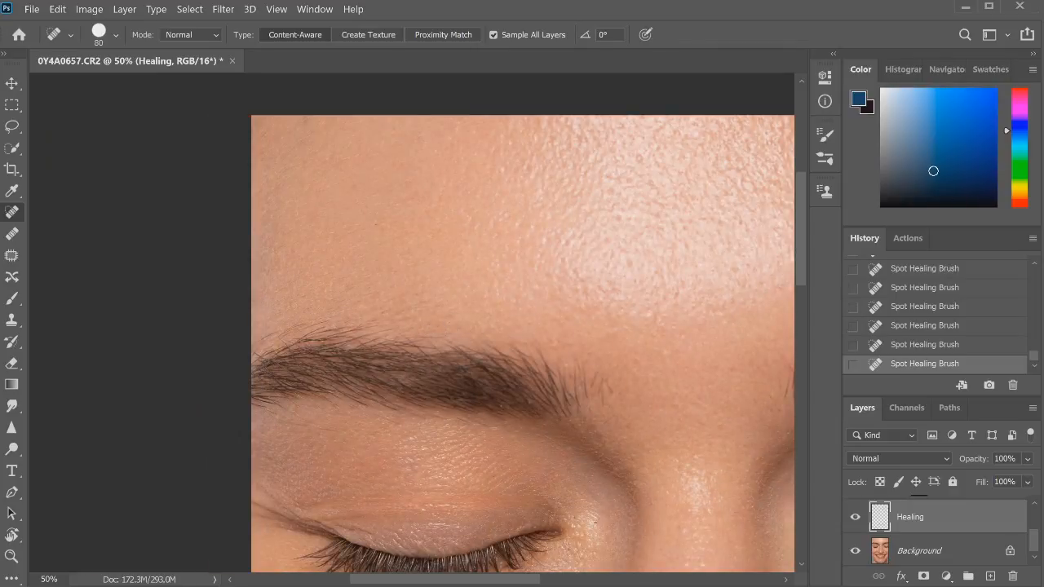
Step: Heal the remaining small skin spots on the side of the face at the image's left
{"action": "scroll", "coordinate": [606, 261], "scroll_direction": "down", "scroll_amount": 3}
{"action": "mouse_move", "coordinate": [608, 241]}
{"action": "left_mouse_down"}
{"action": "mouse_move", "coordinate": [612, 263]}
{"action": "mouse_move", "coordinate": [600, 274]}
{"action": "mouse_move", "coordinate": [621, 320]}
{"action": "left_mouse_up"}
{"action": "left_click", "coordinate": [609, 289]}
{"action": "left_click_drag", "start_coordinate": [284, 294], "coordinate": [310, 300]}
{"action": "left_click_drag", "start_coordinate": [374, 283], "coordinate": [400, 289]}
{"action": "left_click", "coordinate": [396, 291]}
{"action": "left_click_drag", "start_coordinate": [261, 208], "coordinate": [275, 211]}
Step: Darken the bright cheek highlight at the image's left on the Burn mask with a size 50 brush at 1% flow
{"action": "mouse_move", "coordinate": [801, 244]}
{"action": "left_mouse_down"}
{"action": "mouse_move", "coordinate": [761, 434]}
{"action": "mouse_move", "coordinate": [776, 280]}
{"action": "left_mouse_up"}
{"action": "key", "text": "ctrl+minus"}
{"action": "key", "text": "ctrl+minus"}
{"action": "key", "text": "ctrl+plus"}
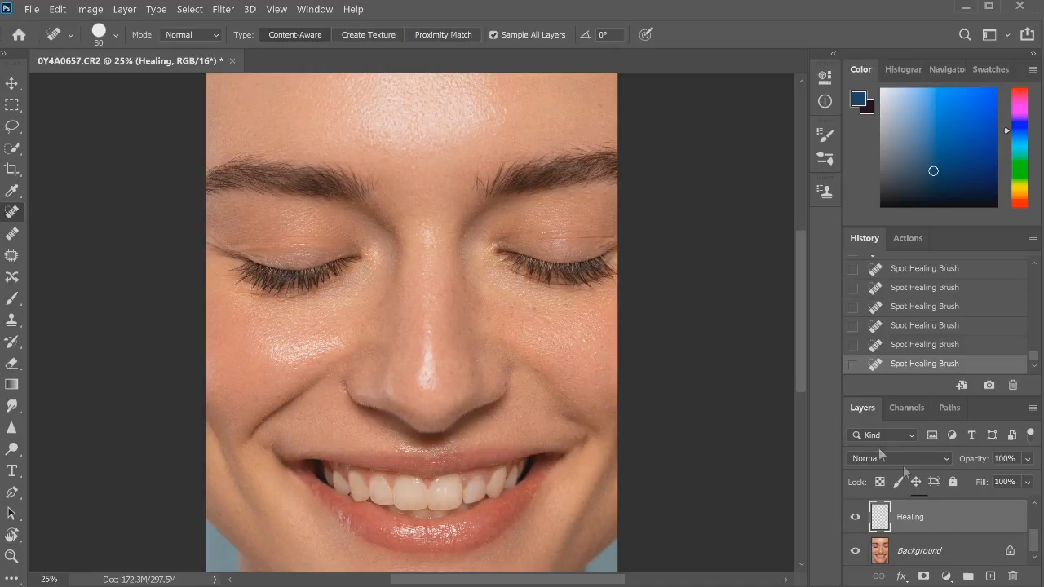
{"action": "scroll", "coordinate": [1005, 516], "scroll_direction": "up", "scroll_amount": 3}
{"action": "left_click", "coordinate": [951, 523]}
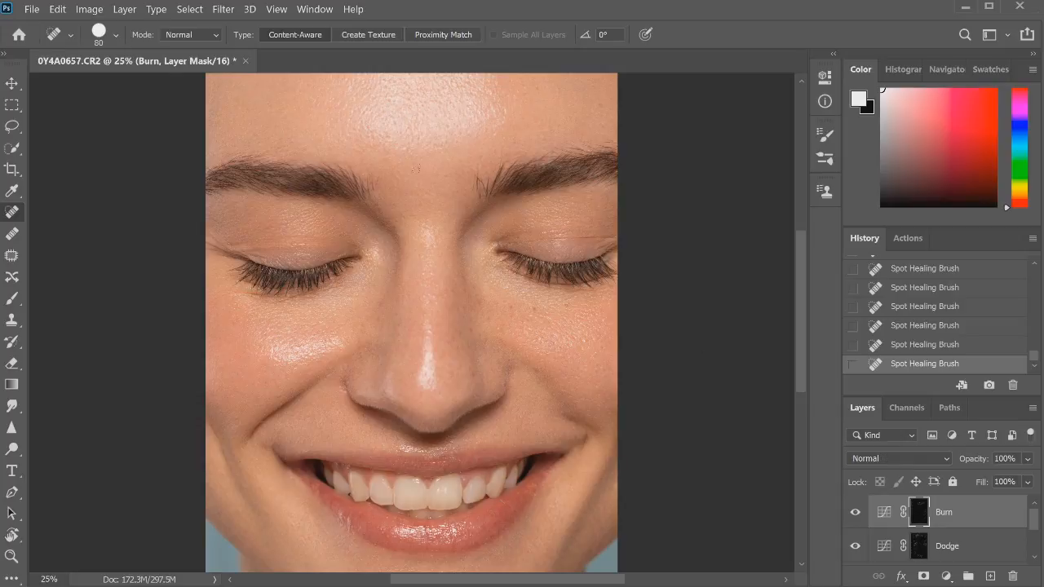
{"action": "key", "text": "b"}
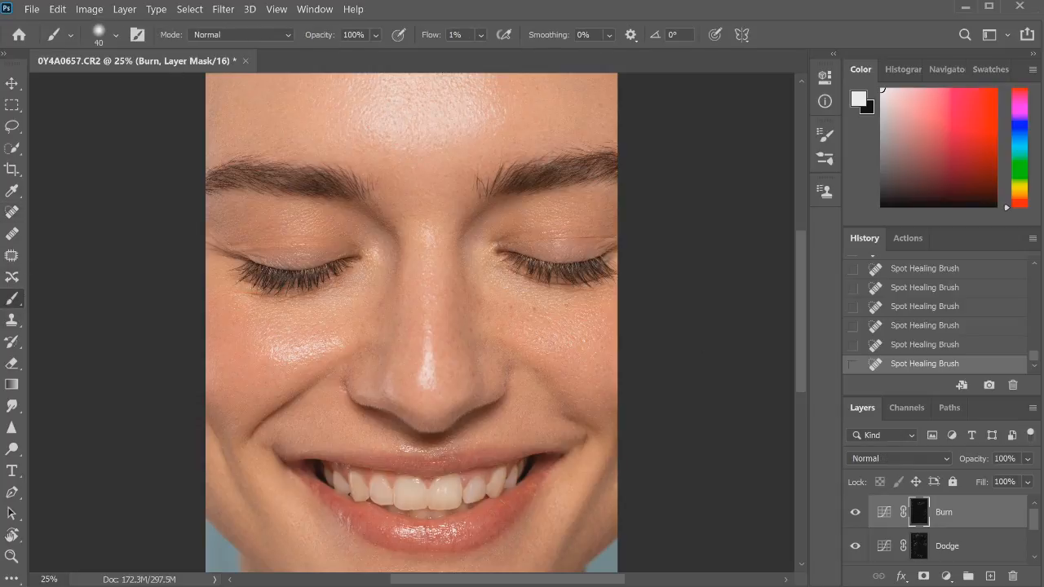
{"action": "key", "text": "bracketright"}
{"action": "left_click_drag", "start_coordinate": [307, 340], "coordinate": [314, 348]}
{"action": "left_click_drag", "start_coordinate": [306, 341], "coordinate": [315, 348]}
{"action": "left_click_drag", "start_coordinate": [307, 341], "coordinate": [315, 347]}
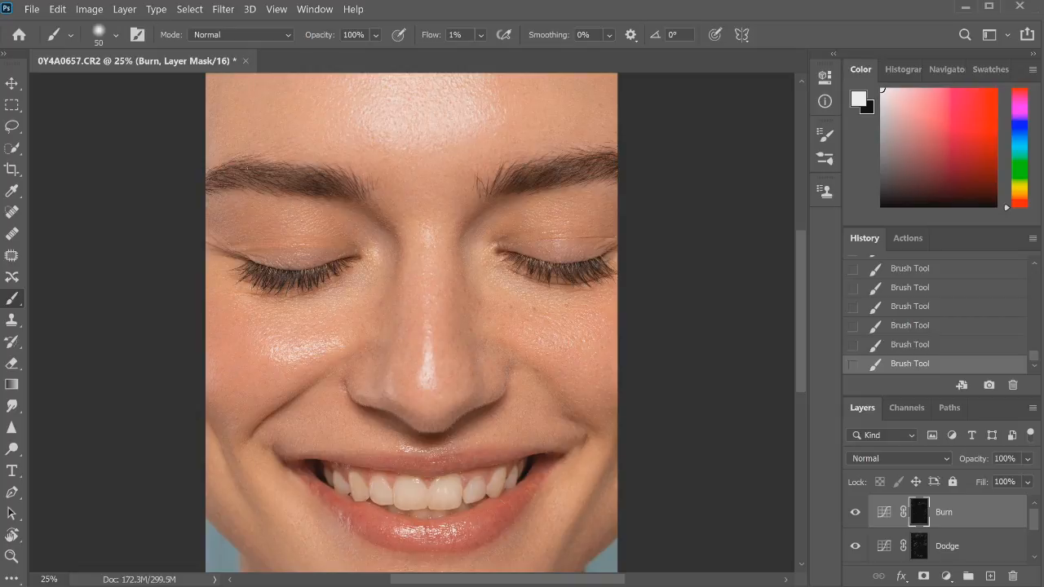
Step: Compare the face with the Burn layer hidden and shown to check the cheek highlight
{"action": "mouse_move", "coordinate": [804, 258]}
{"action": "left_mouse_down"}
{"action": "mouse_move", "coordinate": [803, 268]}
{"action": "mouse_move", "coordinate": [804, 259]}
{"action": "left_mouse_up"}
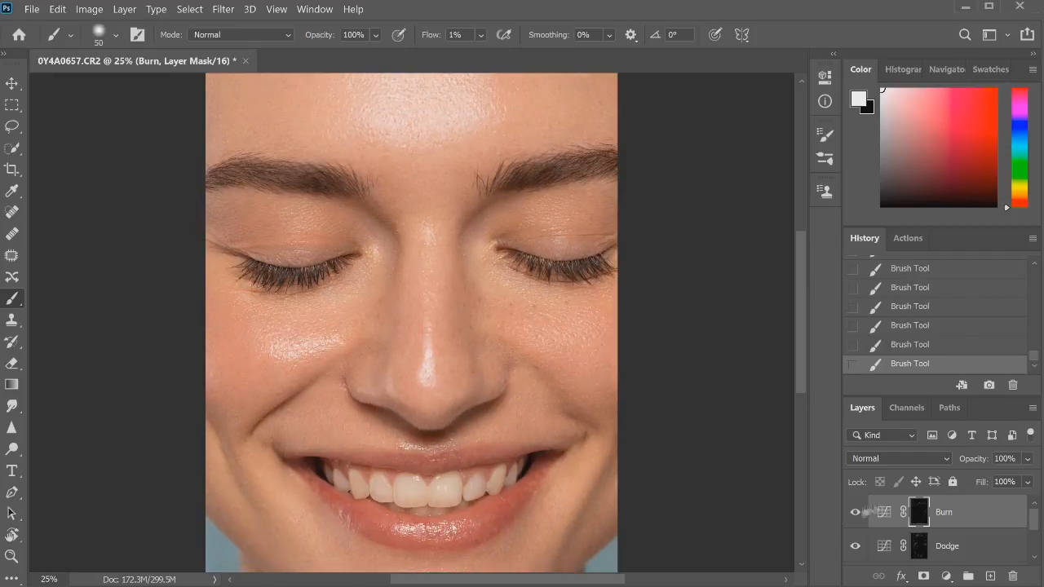
{"action": "left_click", "coordinate": [856, 515]}
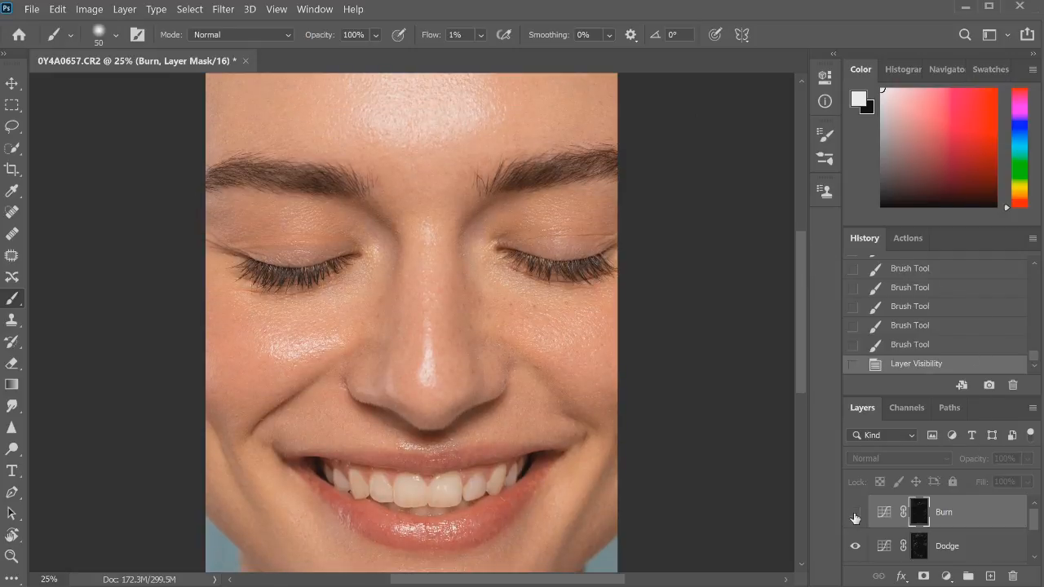
{"action": "left_click", "coordinate": [855, 516]}
{"action": "left_click", "coordinate": [855, 516]}
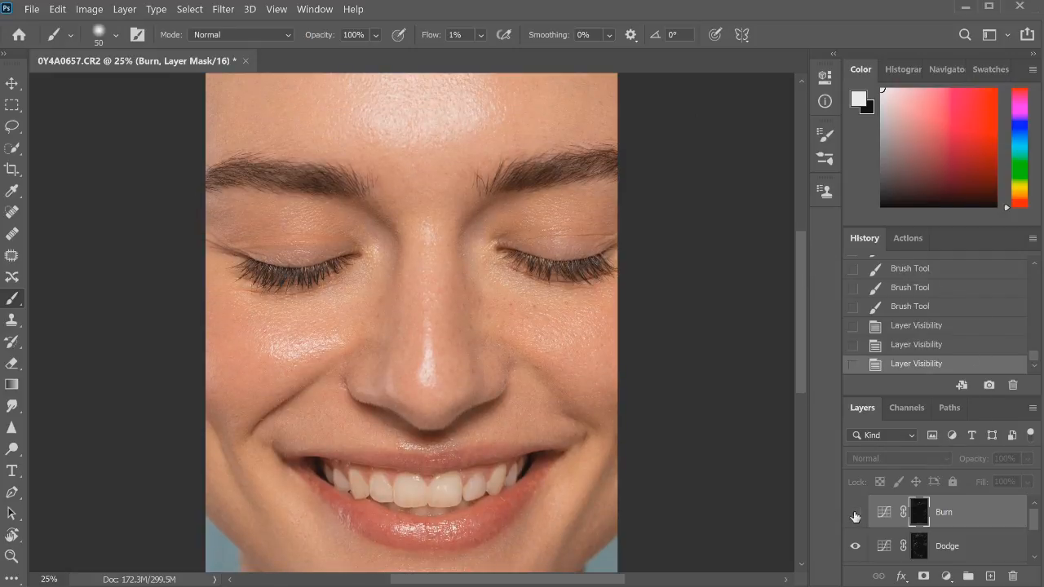
{"action": "left_click", "coordinate": [855, 515]}
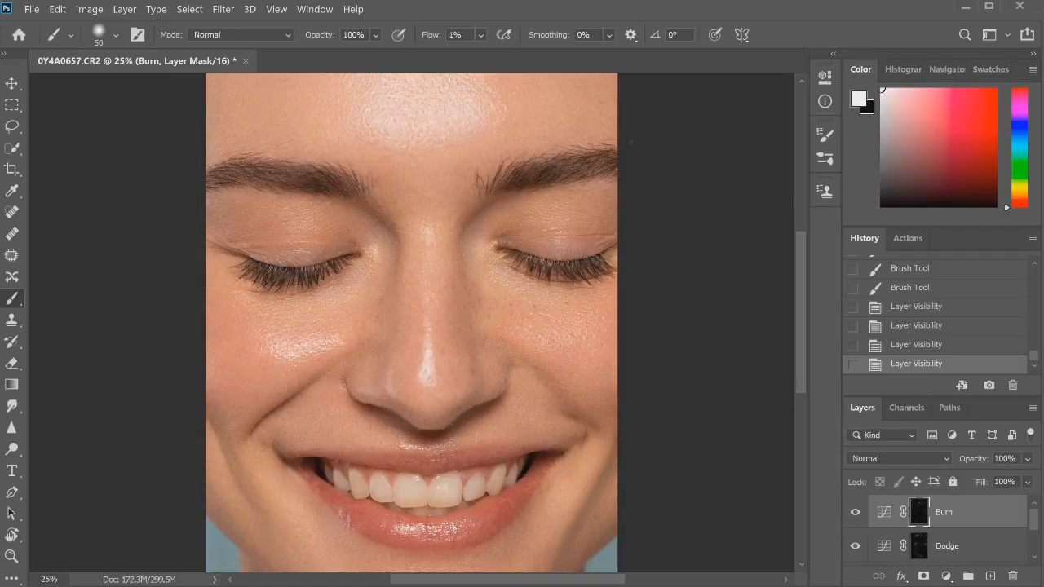
Step: Burn the light spots at the mouth corner and lower lip edge at the image's left with a size 35 brush
{"action": "scroll", "coordinate": [775, 282], "scroll_direction": "down", "scroll_amount": 1}
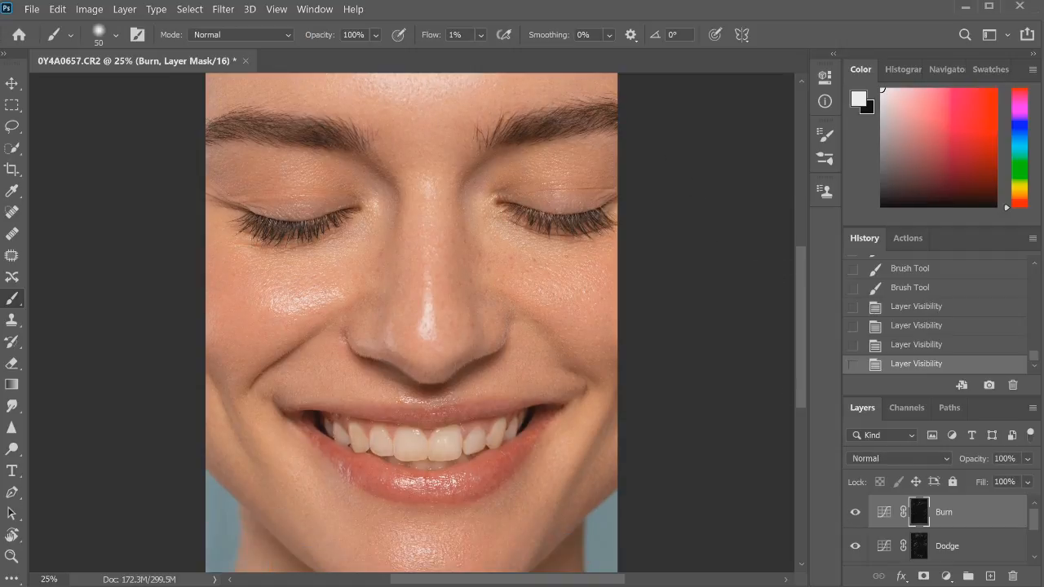
{"action": "key", "text": "bracketleft"}
{"action": "key", "text": "bracketleft"}
{"action": "key", "text": "bracketright"}
{"action": "left_click", "coordinate": [318, 441]}
{"action": "left_click", "coordinate": [318, 441]}
{"action": "left_click", "coordinate": [318, 441]}
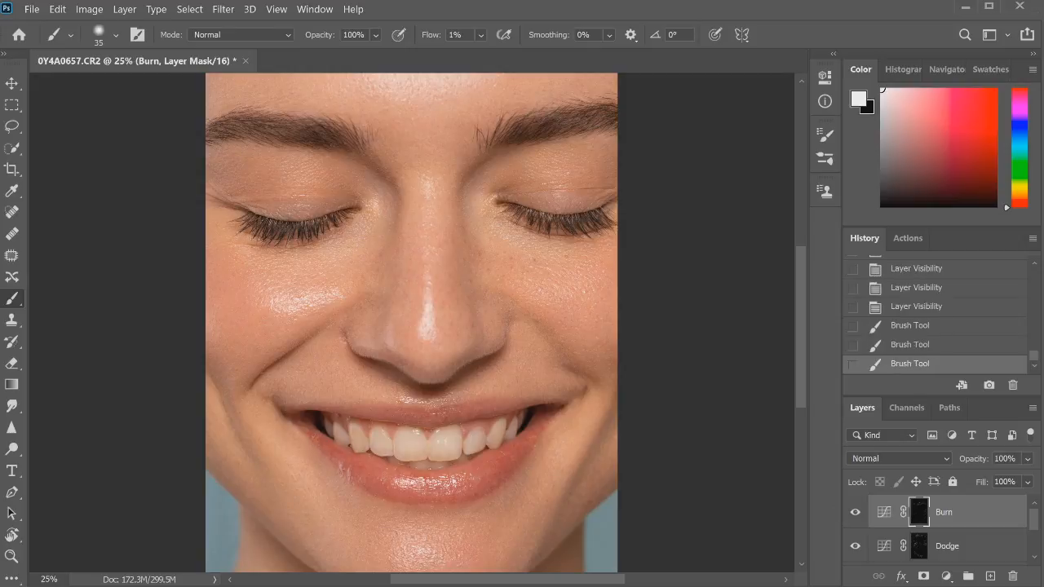
{"action": "left_click", "coordinate": [342, 470]}
{"action": "left_click", "coordinate": [343, 471]}
{"action": "left_click", "coordinate": [343, 470]}
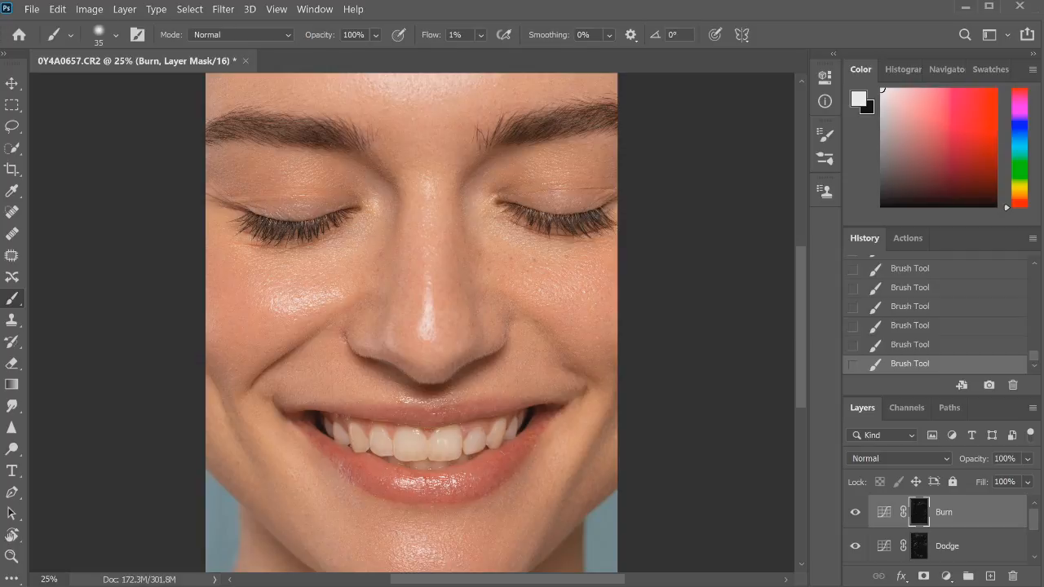
Step: Burn the bright skin beside the nose below the inner eye at the image's left, adjusting the brush size to fit
{"action": "left_click_drag", "start_coordinate": [803, 291], "coordinate": [798, 301]}
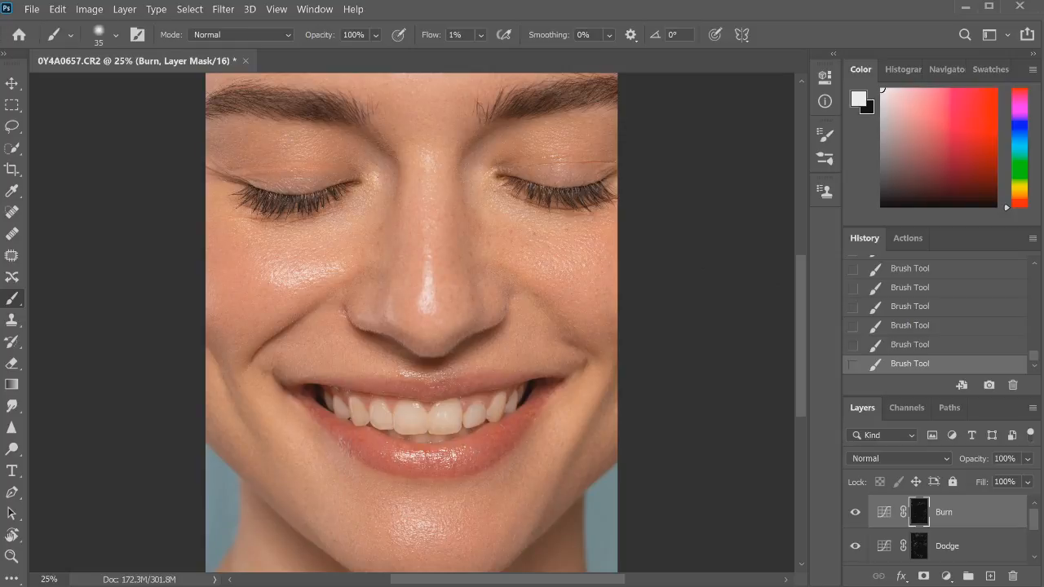
{"action": "key", "text": "bracketright"}
{"action": "key", "text": "bracketright"}
{"action": "key", "text": "bracketright"}
{"action": "key", "text": "bracketright"}
{"action": "key", "text": "ctrl+plus"}
{"action": "left_click_drag", "start_coordinate": [798, 344], "coordinate": [800, 318]}
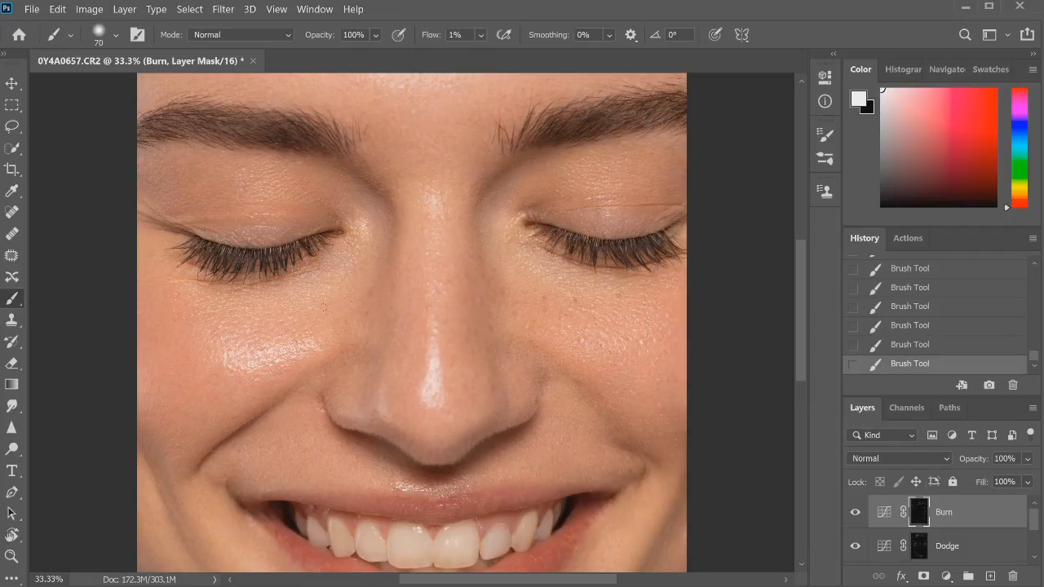
{"action": "key", "text": "bracketright"}
{"action": "key", "text": "bracketleft"}
{"action": "left_click_drag", "start_coordinate": [367, 288], "coordinate": [376, 303]}
Step: Toggle the Burn layer's visibility to examine its effect around the nose and cheeks
{"action": "left_click", "coordinate": [855, 512]}
{"action": "left_click", "coordinate": [855, 513]}
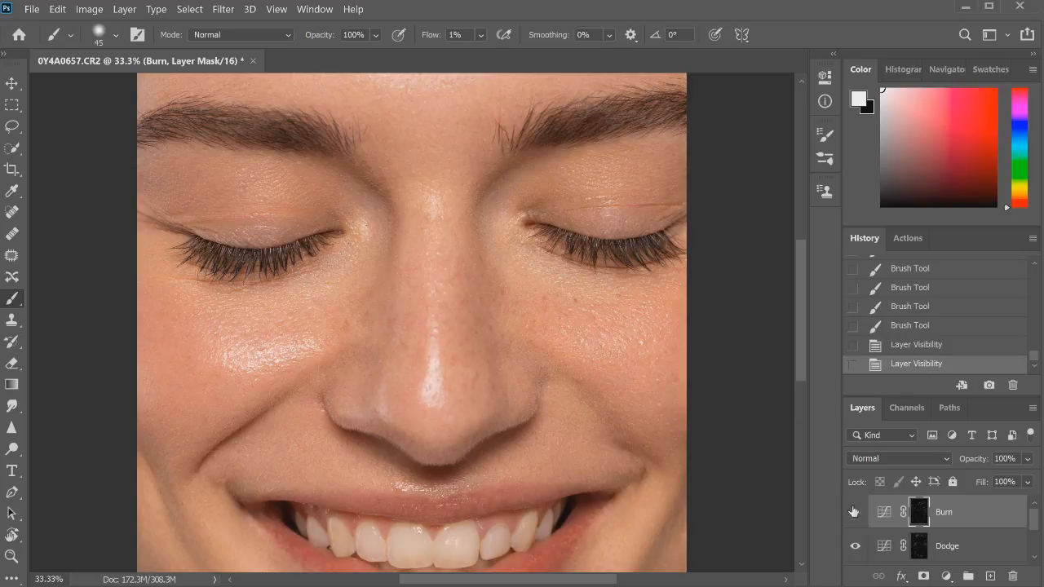
{"action": "left_click", "coordinate": [855, 514]}
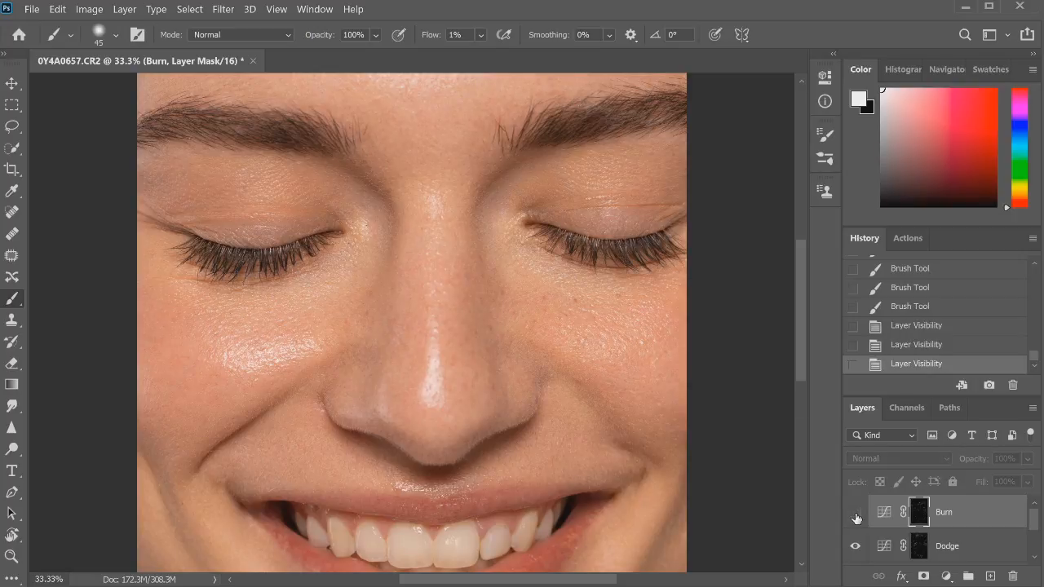
{"action": "left_click", "coordinate": [855, 513]}
{"action": "left_click", "coordinate": [855, 514]}
{"action": "left_click", "coordinate": [855, 515]}
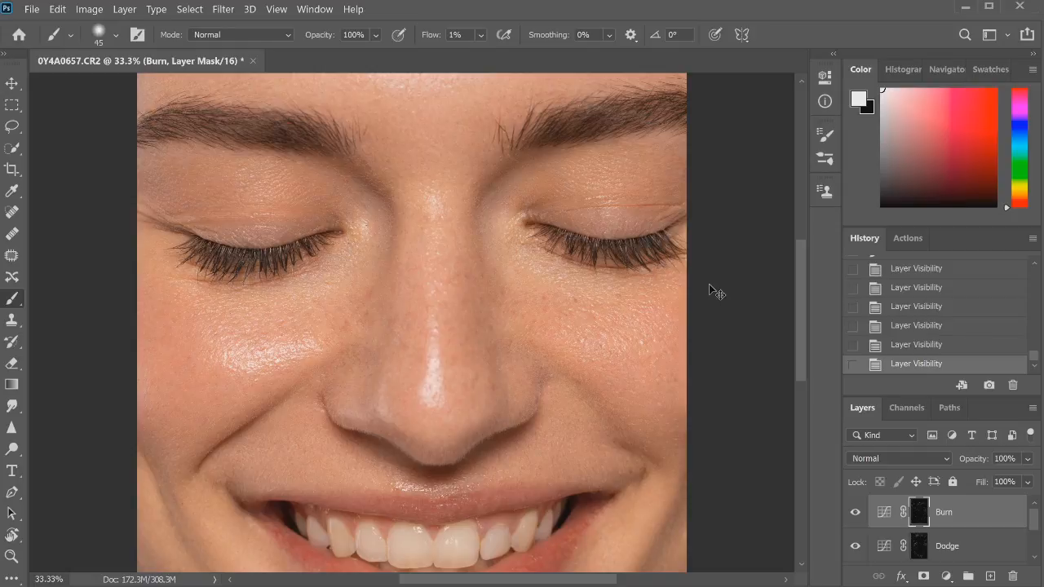
Step: Darken the outer cheeks, jawline and chin edges on the Burn mask with a large size 800 brush
{"action": "key", "text": "ctrl+minus"}
{"action": "key", "text": "ctrl+minus"}
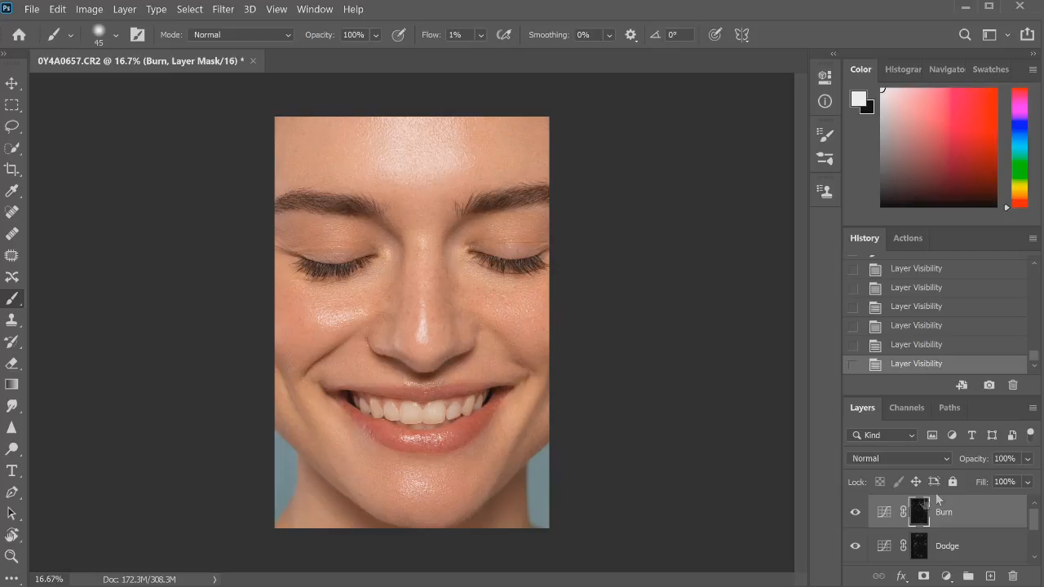
{"action": "key", "text": "bracketright"}
{"action": "key", "text": "bracketright"}
{"action": "mouse_move", "coordinate": [269, 259]}
{"action": "left_mouse_down"}
{"action": "mouse_move", "coordinate": [275, 326]}
{"action": "mouse_move", "coordinate": [310, 320]}
{"action": "mouse_move", "coordinate": [273, 371]}
{"action": "left_mouse_up"}
{"action": "left_click_drag", "start_coordinate": [322, 449], "coordinate": [408, 512]}
{"action": "left_click_drag", "start_coordinate": [481, 489], "coordinate": [542, 424]}
{"action": "left_click_drag", "start_coordinate": [569, 381], "coordinate": [526, 425]}
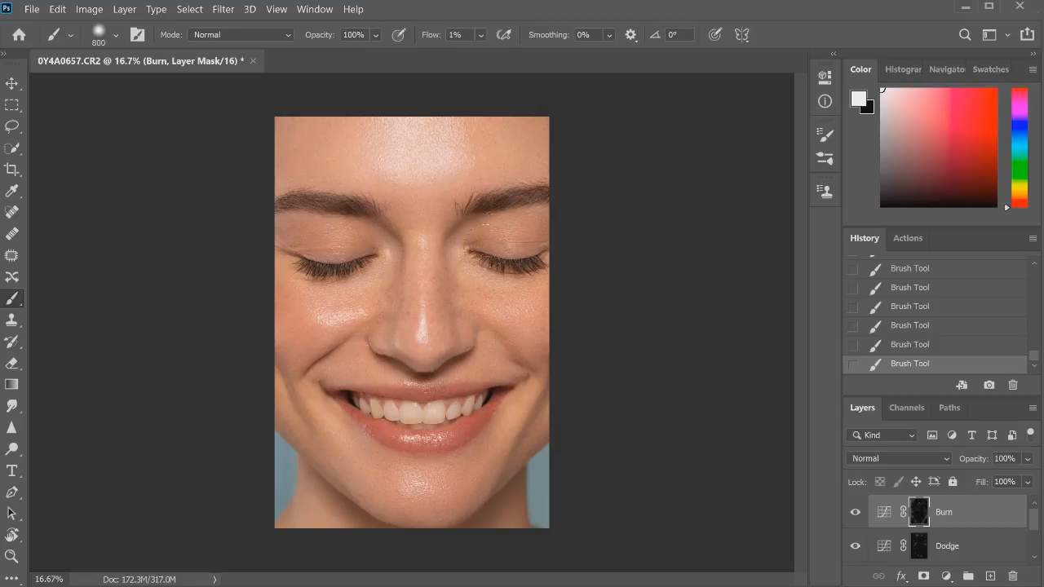
Step: Brighten the facial highlights on the Dodge mask with varying brush sizes, and return to the Burn mask with the brush at size 500
{"action": "key", "text": "bracketleft"}
{"action": "key", "text": "bracketleft"}
{"action": "key", "text": "bracketleft"}
{"action": "key", "text": "bracketleft"}
{"action": "key", "text": "bracketleft"}
{"action": "left_click", "coordinate": [924, 540]}
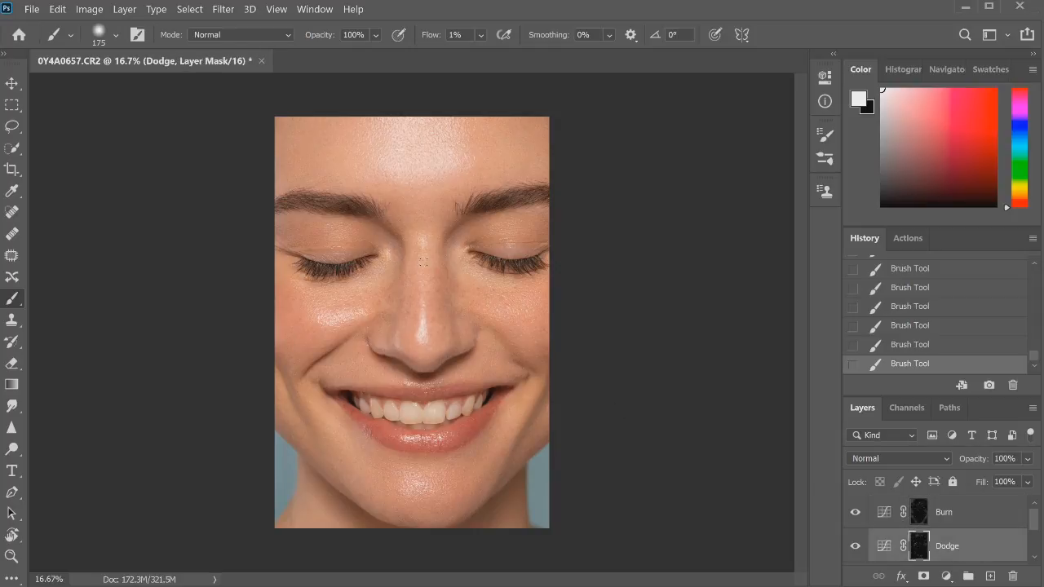
{"action": "key", "text": "bracketright"}
{"action": "key", "text": "bracketright"}
{"action": "key", "text": "bracketleft"}
{"action": "key", "text": "bracketleft"}
{"action": "key", "text": "bracketleft"}
{"action": "key", "text": "bracketleft"}
{"action": "key", "text": "bracketleft"}
{"action": "key", "text": "bracketleft"}
{"action": "key", "text": "bracketleft"}
{"action": "key", "text": "bracketright"}
{"action": "key", "text": "bracketright"}
{"action": "key", "text": "bracketright"}
{"action": "key", "text": "bracketright"}
{"action": "key", "text": "bracketright"}
{"action": "key", "text": "bracketright"}
{"action": "key", "text": "bracketright"}
{"action": "key", "text": "bracketright"}
{"action": "key", "text": "bracketright"}
{"action": "key", "text": "bracketright"}
{"action": "key", "text": "alt+bracketright"}
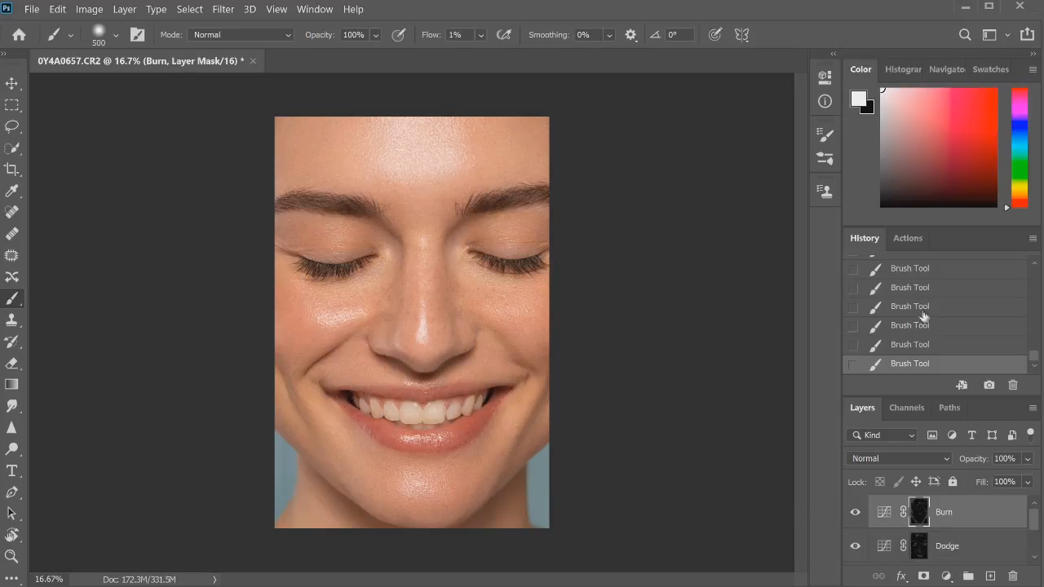
Step: Save a history snapshot of the retouch, compare it with the original opened image, and restore the new snapshot
{"action": "left_click", "coordinate": [989, 386]}
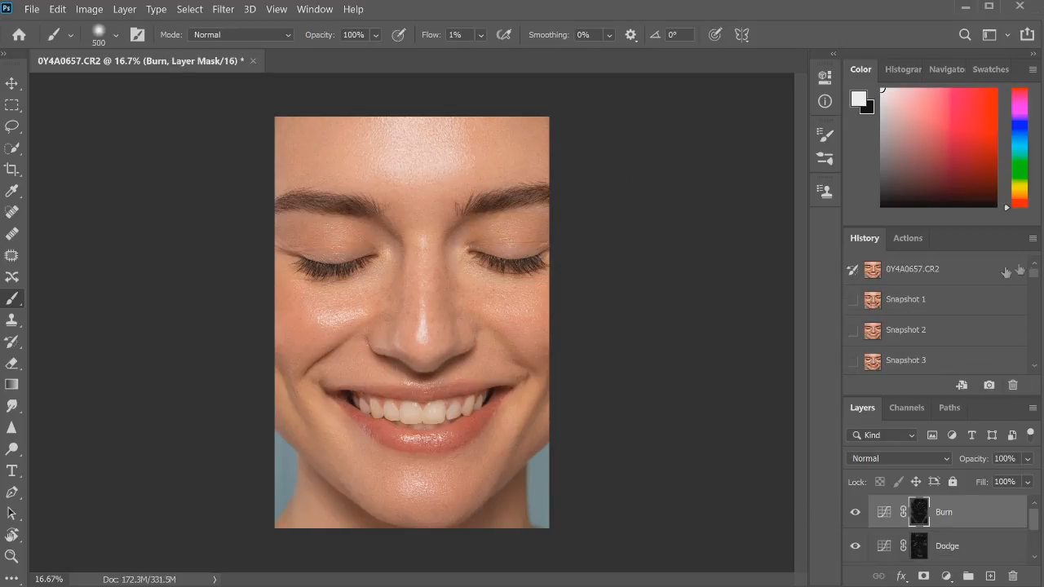
{"action": "left_click", "coordinate": [985, 271]}
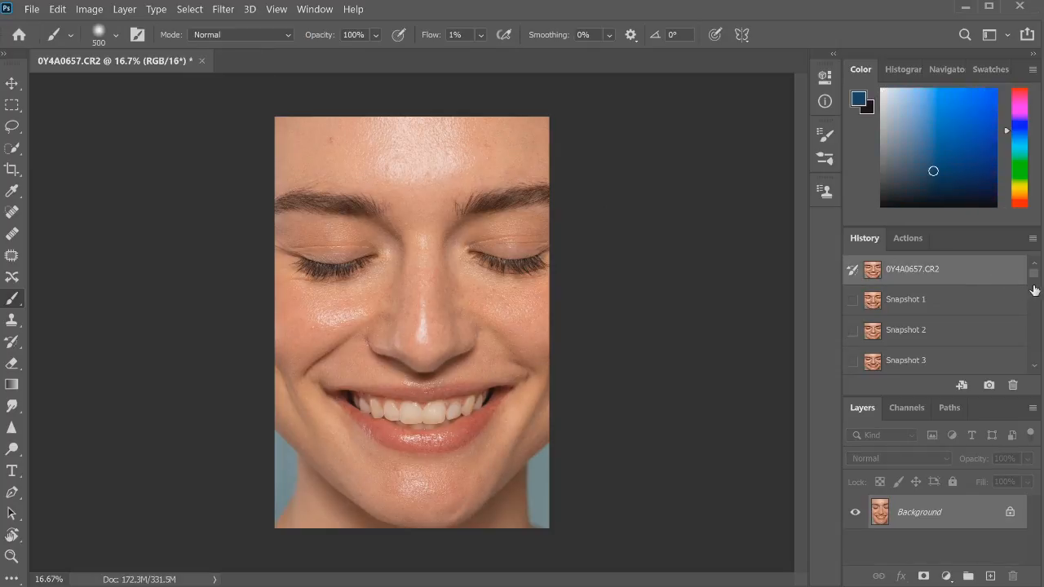
{"action": "left_click_drag", "start_coordinate": [1032, 273], "coordinate": [1032, 289]}
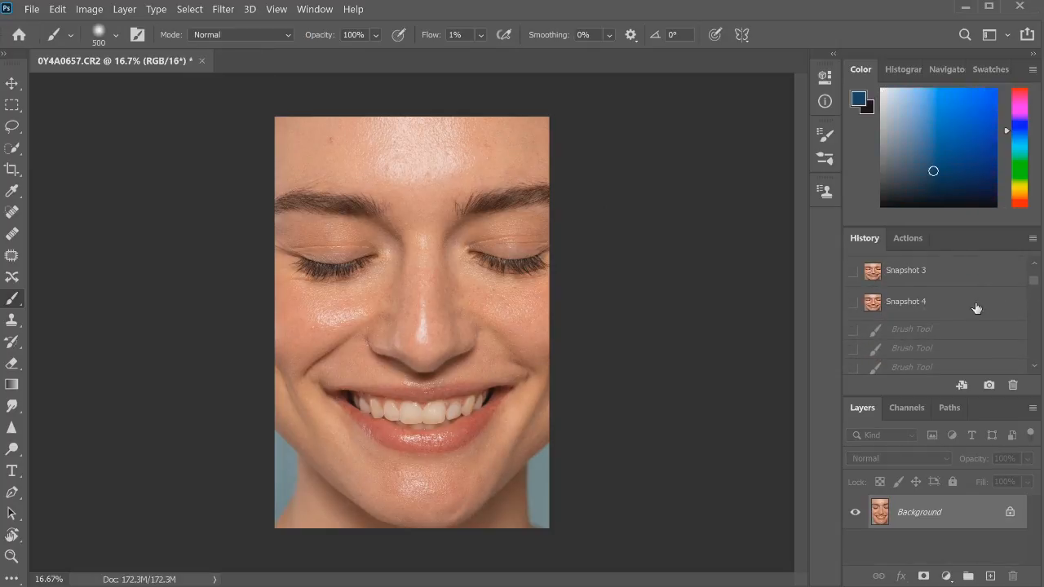
{"action": "left_click", "coordinate": [975, 302]}
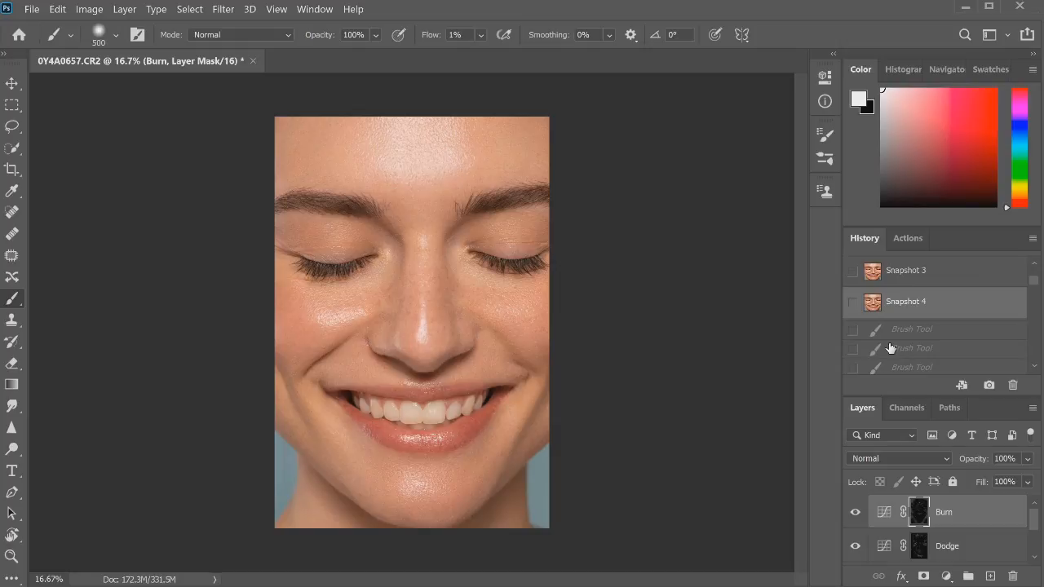
Step: Set the Dodge layer's opacity to 75%
{"action": "left_click", "coordinate": [961, 551]}
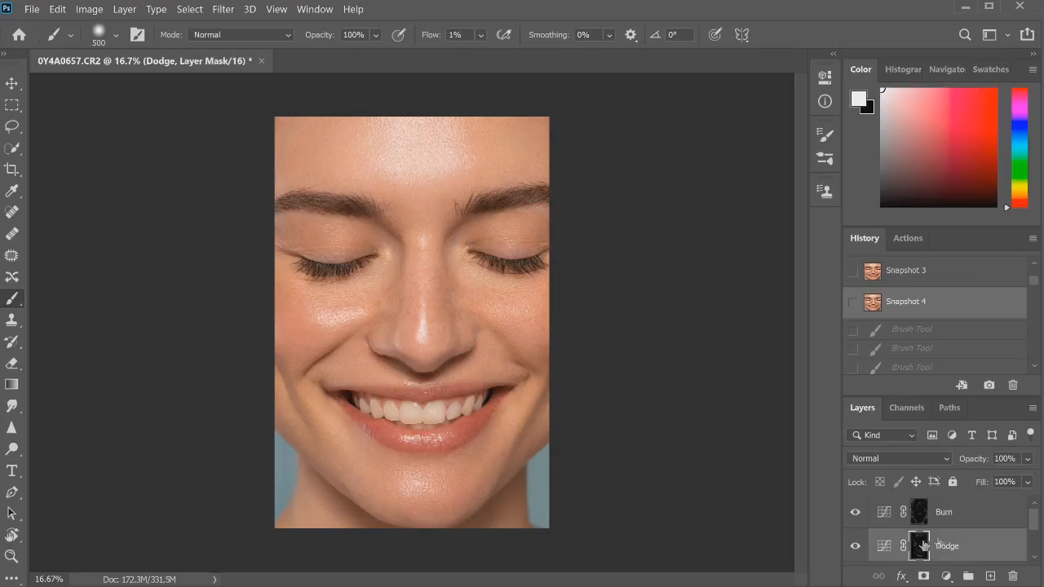
{"action": "left_click", "coordinate": [1030, 461]}
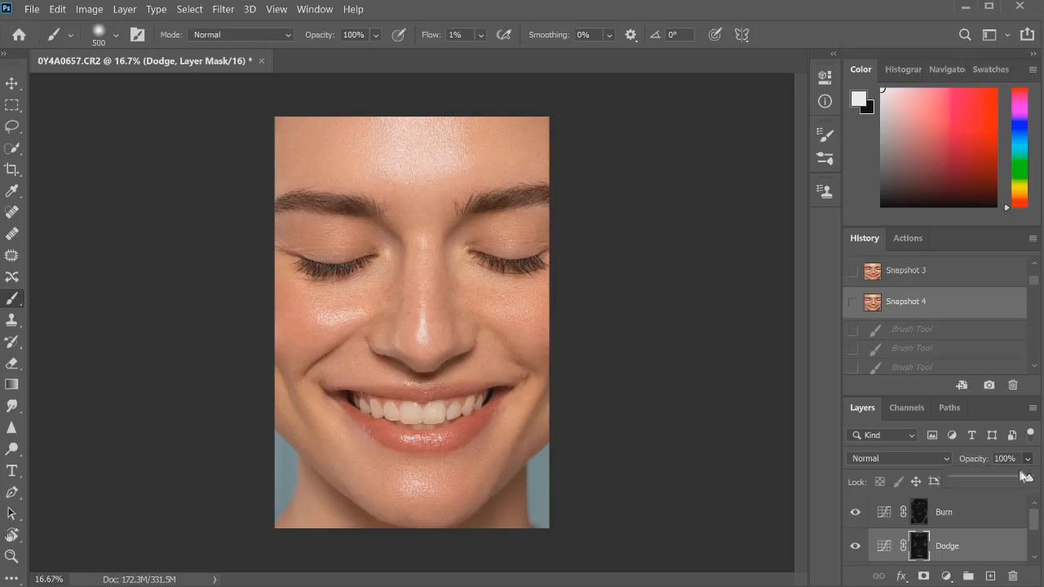
{"action": "left_click", "coordinate": [1010, 482]}
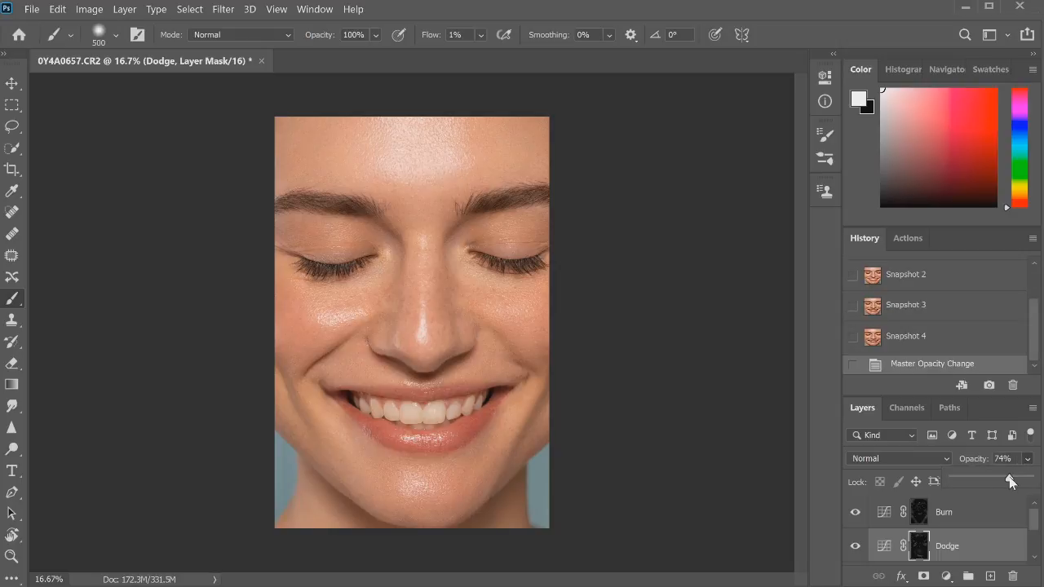
{"action": "left_click_drag", "start_coordinate": [1010, 482], "coordinate": [1010, 481]}
{"action": "left_click", "coordinate": [1028, 460]}
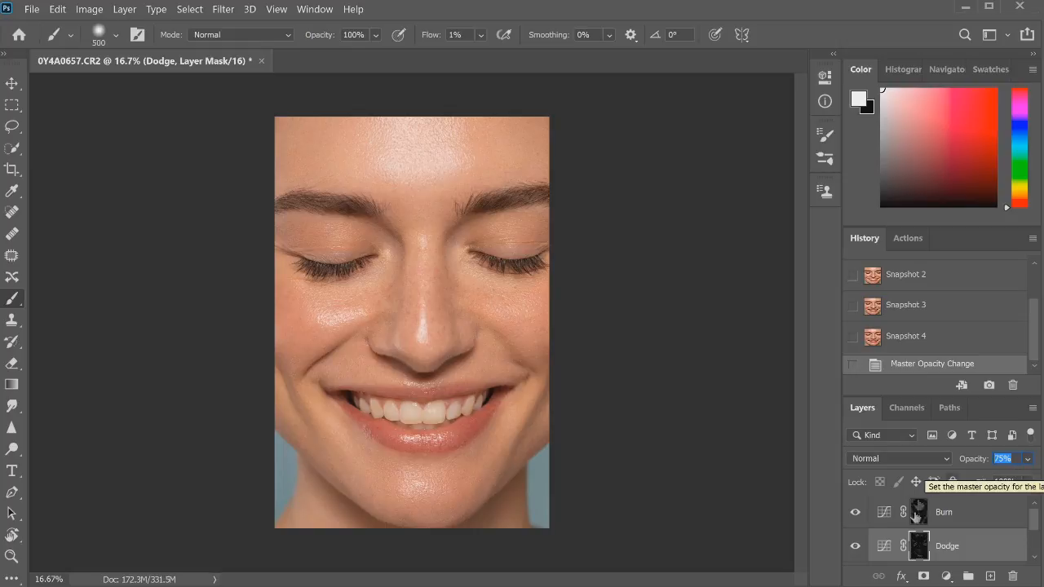
Step: Check the Burn layer's effect by toggling its visibility, and set its opacity to 80%
{"action": "left_click", "coordinate": [855, 512]}
{"action": "left_click", "coordinate": [855, 512]}
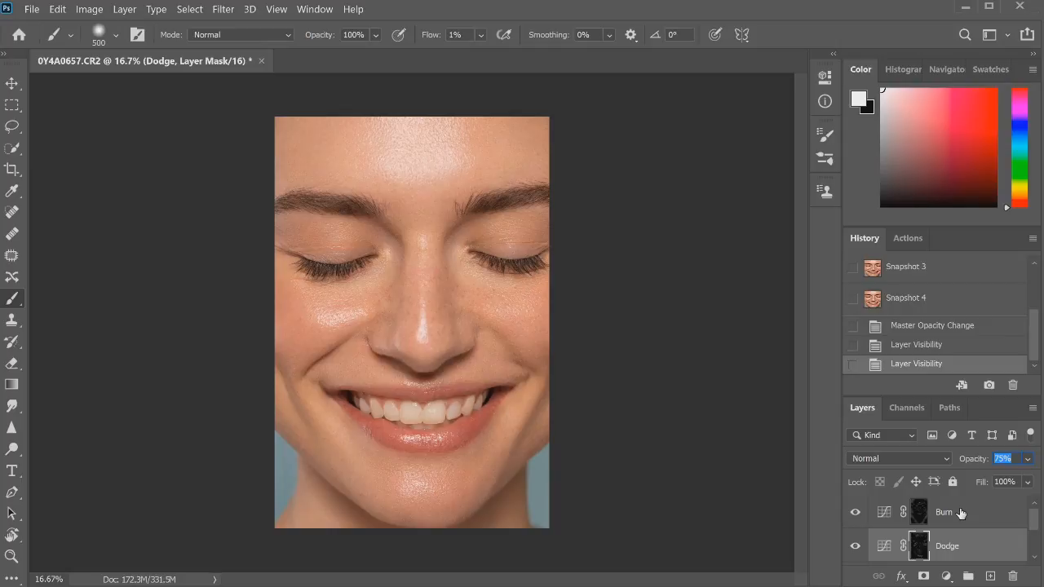
{"action": "left_click", "coordinate": [954, 513]}
{"action": "left_click", "coordinate": [1028, 460]}
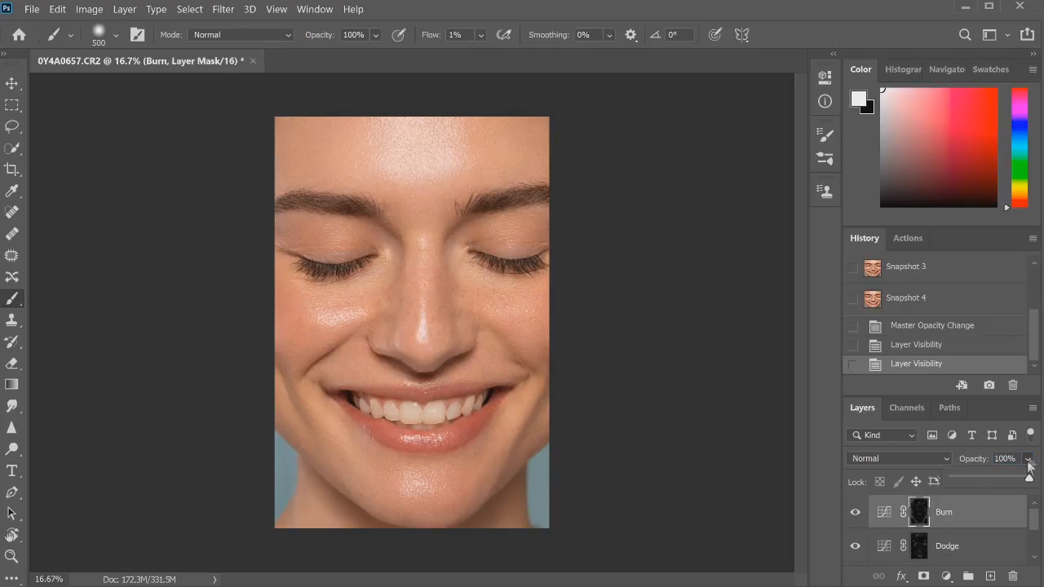
{"action": "left_click_drag", "start_coordinate": [1029, 478], "coordinate": [1016, 483]}
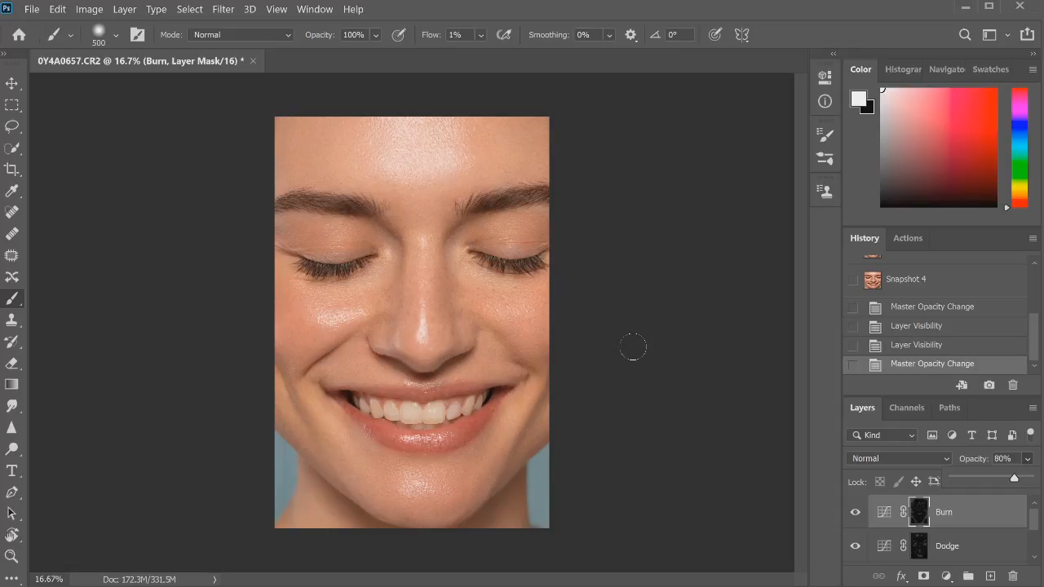
Step: Add a Black & White adjustment layer above the Burn layer and set its blend mode to Luminosity
{"action": "left_click", "coordinate": [948, 579]}
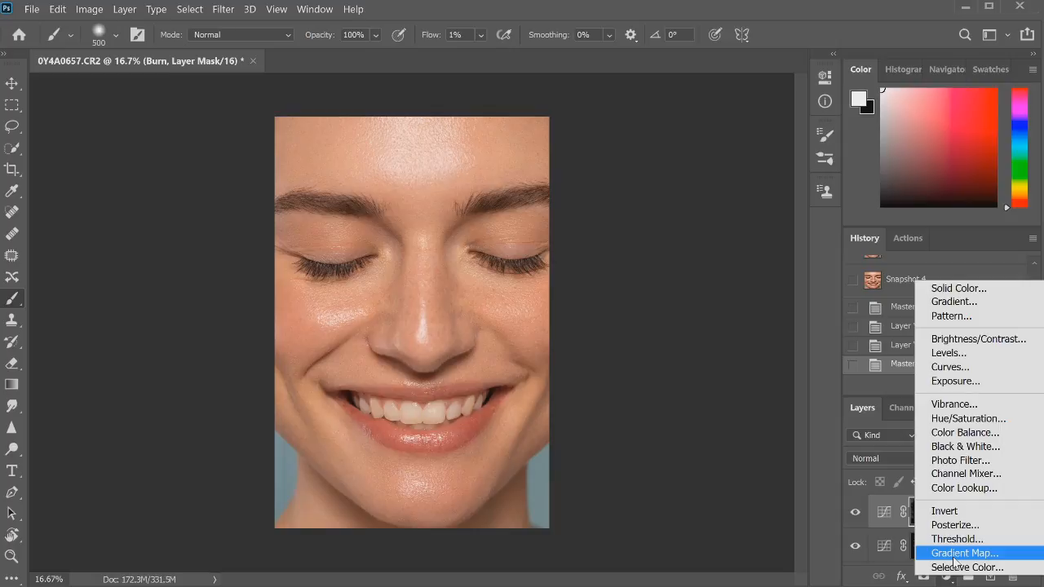
{"action": "left_click", "coordinate": [971, 448]}
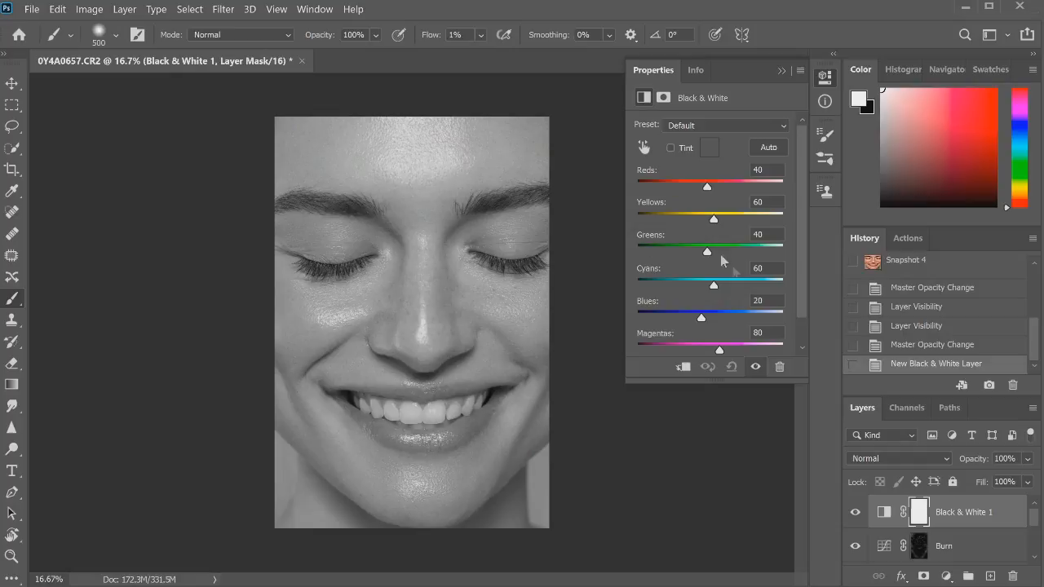
{"action": "left_click", "coordinate": [863, 461]}
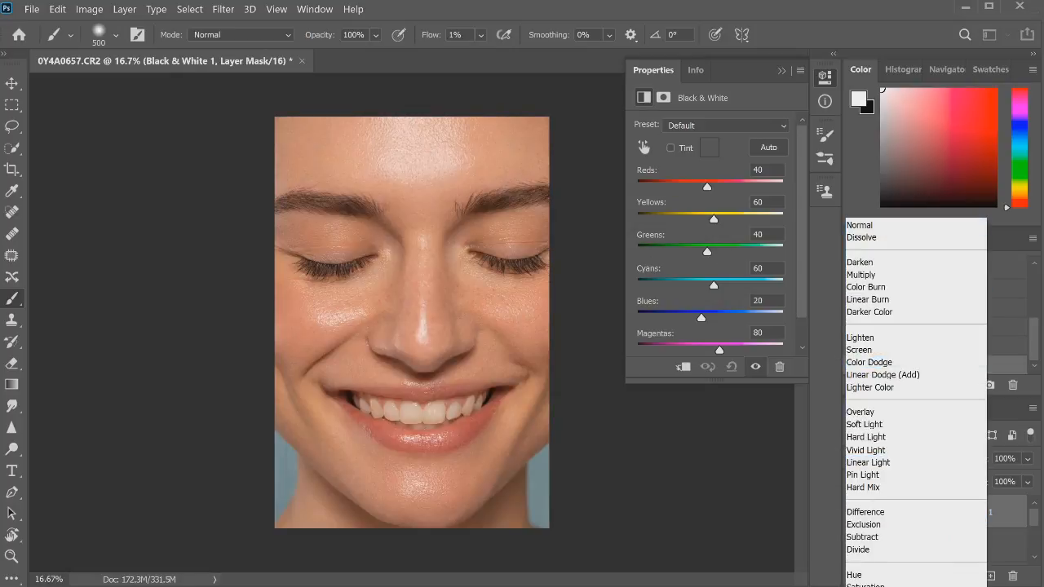
{"action": "left_click", "coordinate": [867, 586]}
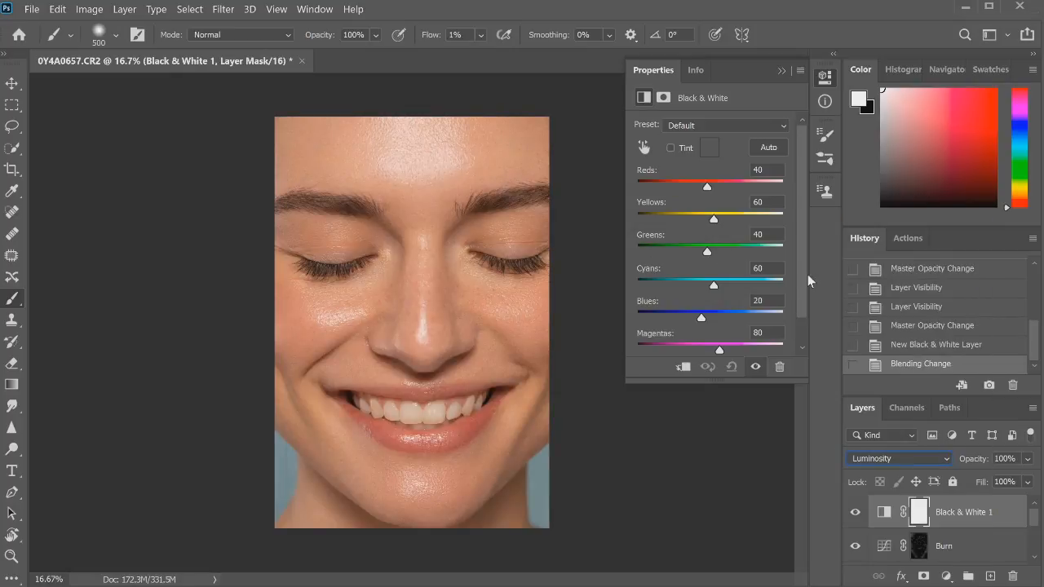
Step: Set both the Reds and Yellows of the Black & White luminosity layer to 24
{"action": "left_click", "coordinate": [701, 219]}
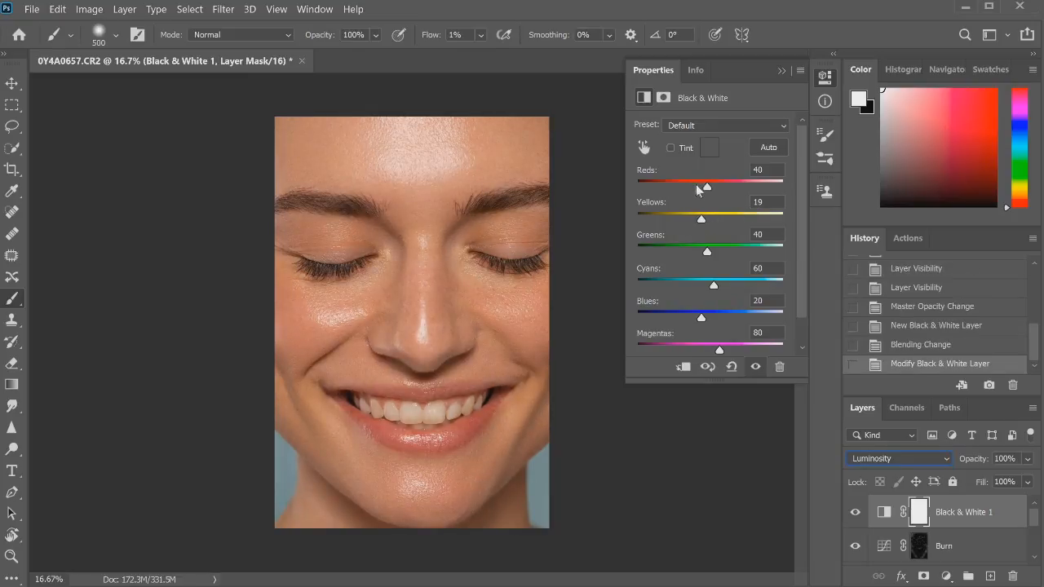
{"action": "left_click", "coordinate": [700, 187]}
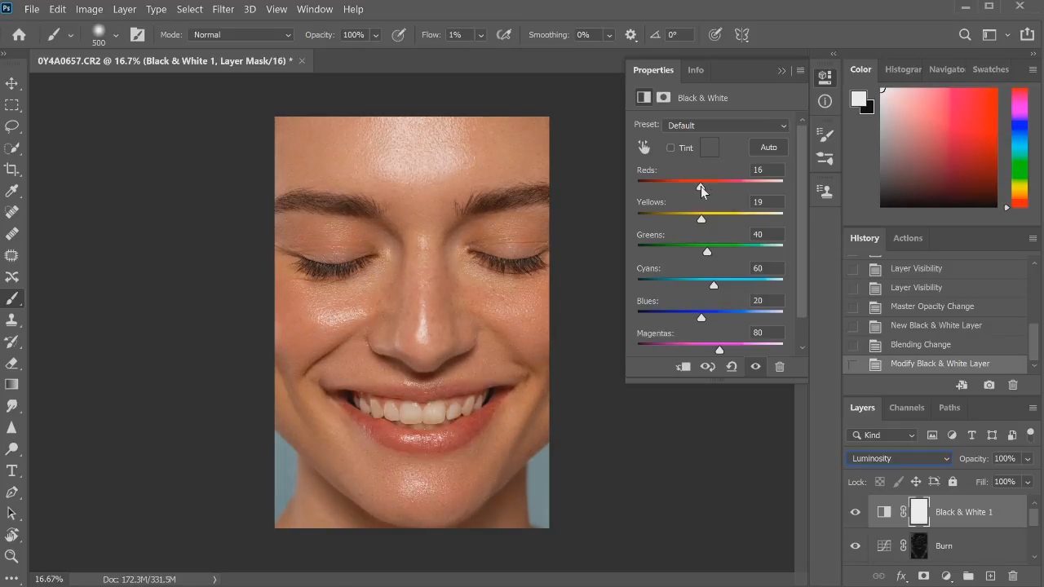
{"action": "left_click_drag", "start_coordinate": [702, 185], "coordinate": [704, 220]}
Step: Lower the opacity of the Black & White luminosity layer to 66%
{"action": "left_click", "coordinate": [1027, 460]}
{"action": "left_click_drag", "start_coordinate": [1027, 464], "coordinate": [1005, 482]}
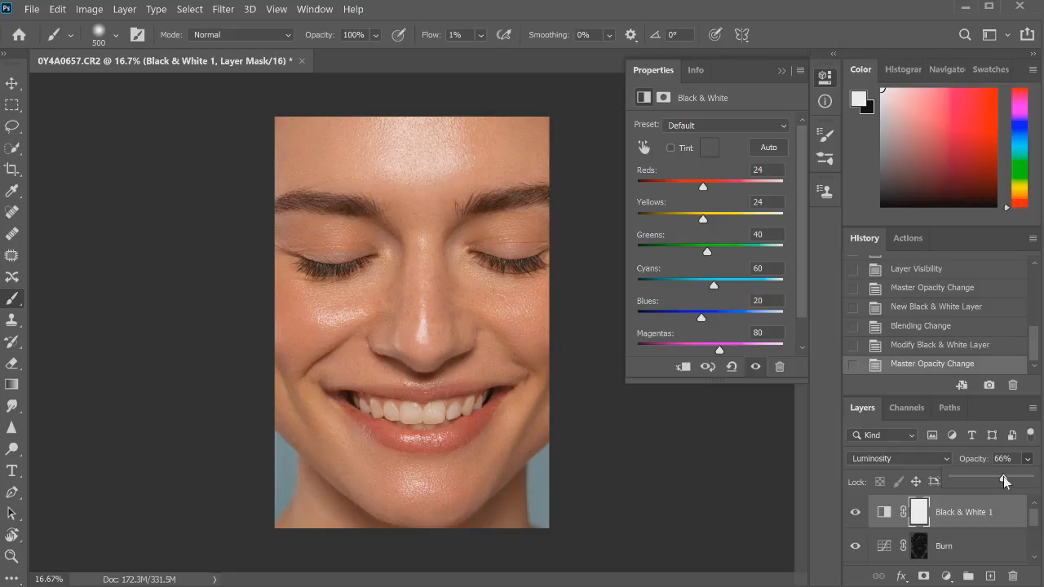
{"action": "left_click", "coordinate": [1027, 460]}
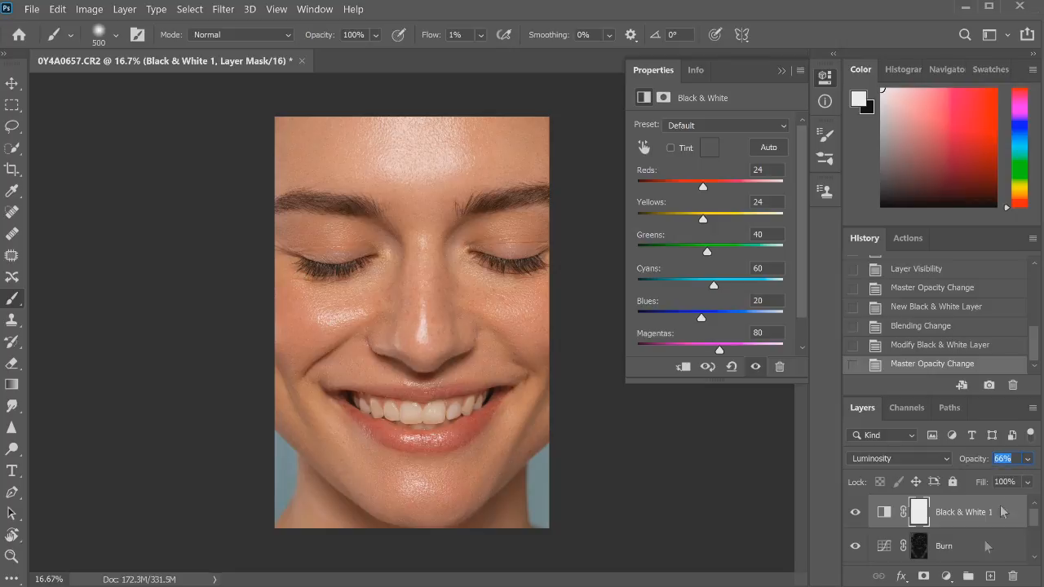
Step: Add a second Black & White adjustment layer in Normal mode at 7% opacity, and compare the image with and without it
{"action": "left_click", "coordinate": [947, 576]}
{"action": "left_click", "coordinate": [951, 457]}
{"action": "left_click", "coordinate": [1027, 459]}
{"action": "left_click_drag", "start_coordinate": [1032, 482], "coordinate": [960, 479]}
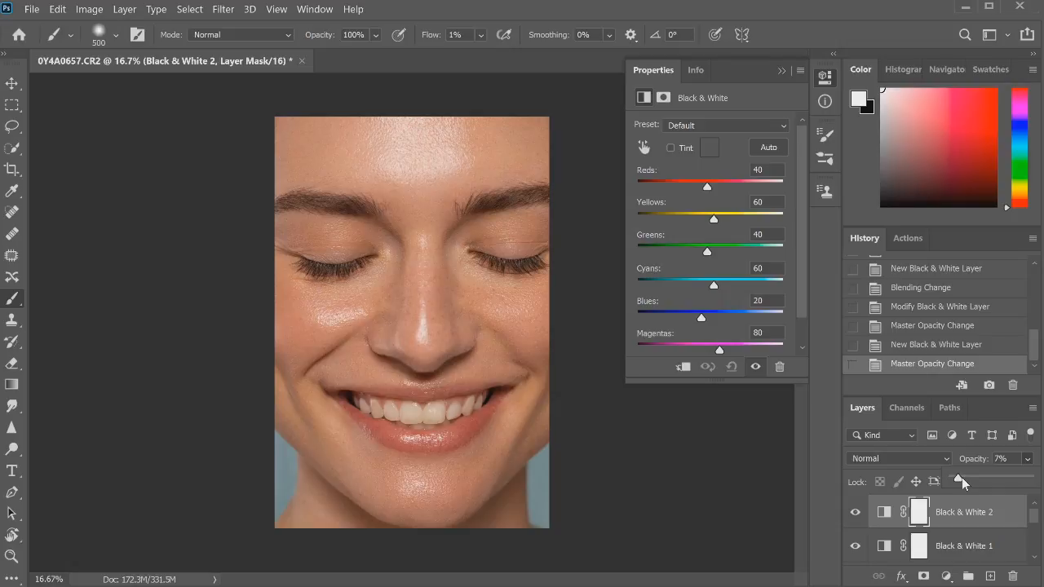
{"action": "left_click", "coordinate": [856, 513]}
{"action": "left_click", "coordinate": [855, 513]}
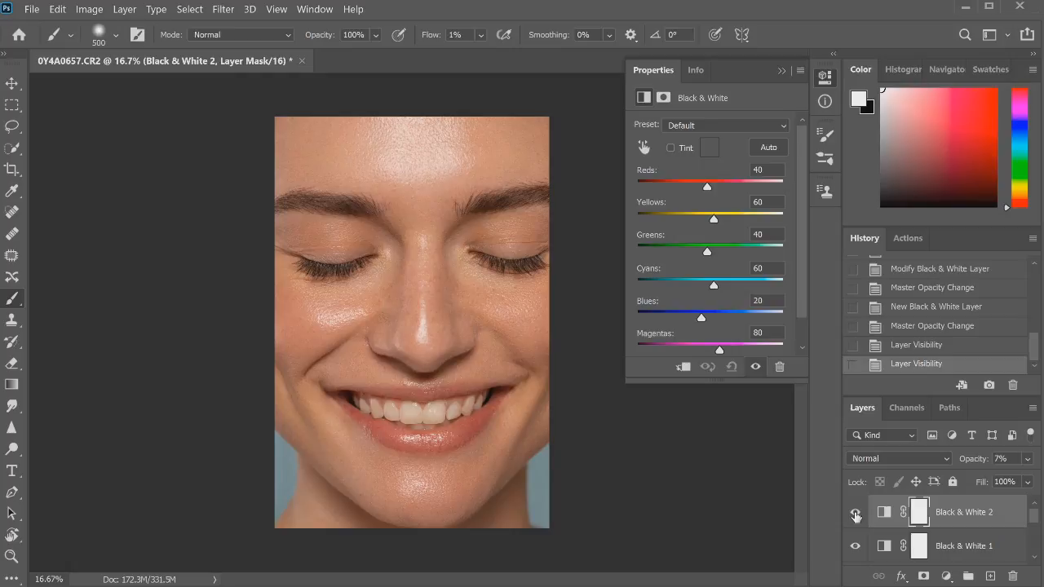
Step: Load the RGB channel's luminosity as a selection, and add a Levels layer masked by it with the white input level at 230
{"action": "left_click", "coordinate": [907, 414]}
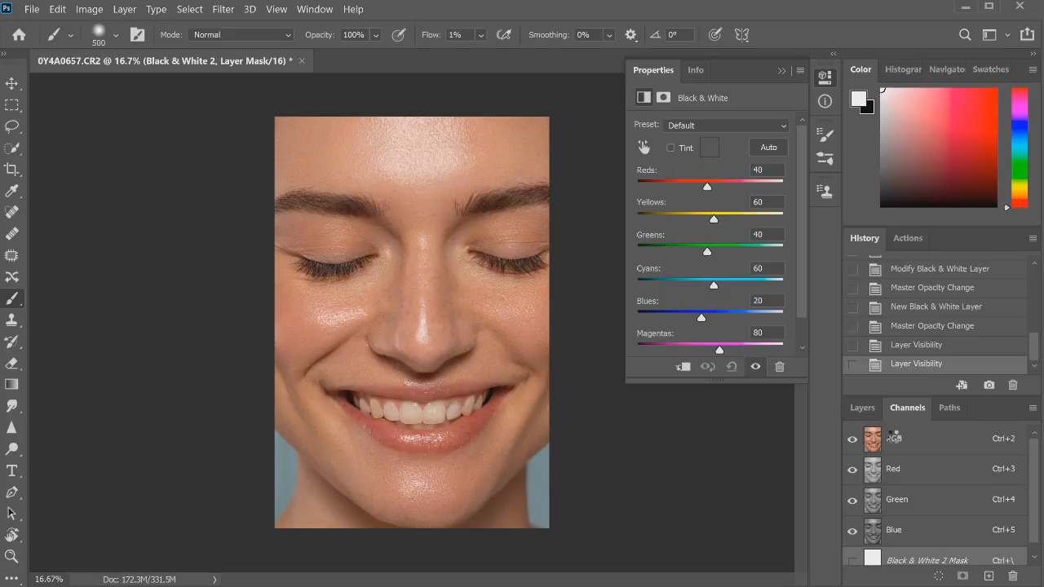
{"action": "left_click", "coordinate": [894, 440], "text": "ctrl"}
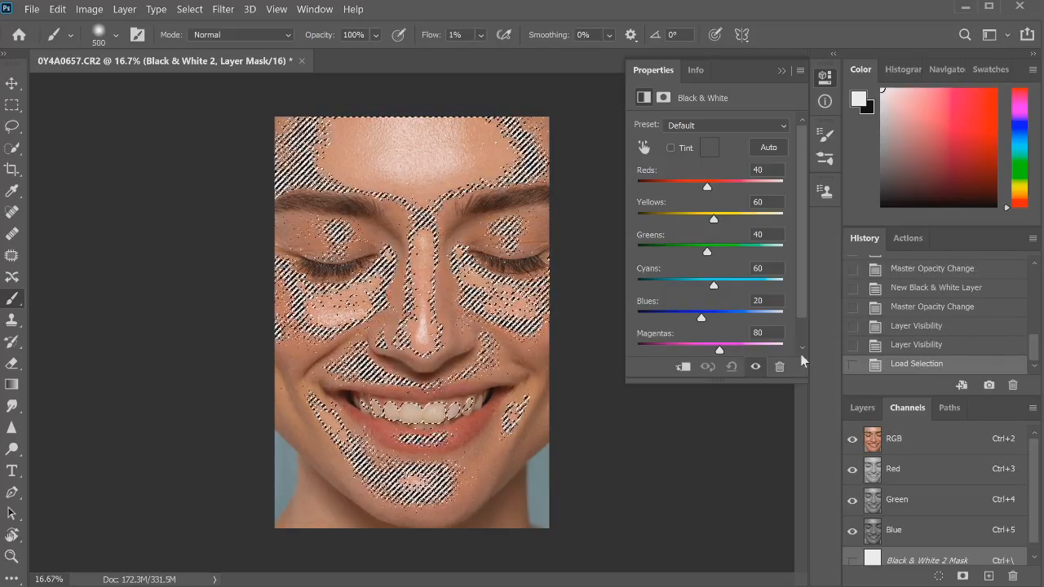
{"action": "left_click", "coordinate": [857, 408]}
{"action": "left_click", "coordinate": [947, 577]}
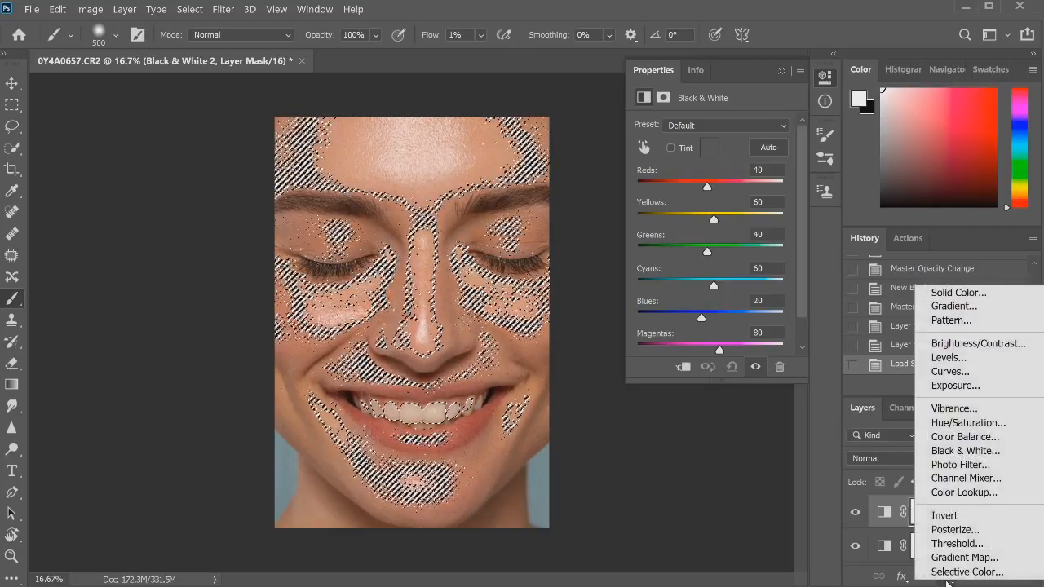
{"action": "left_click", "coordinate": [934, 364]}
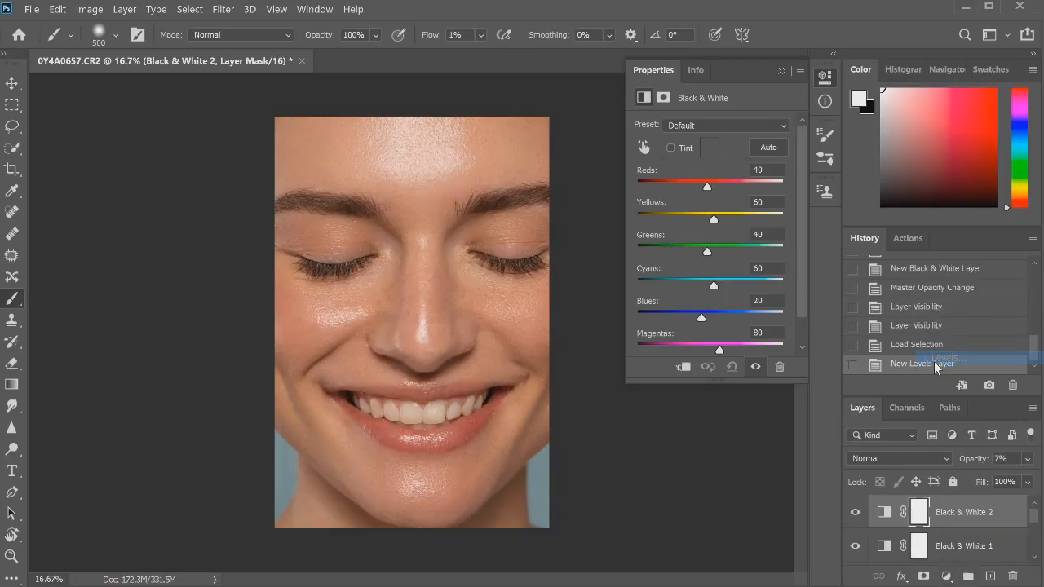
{"action": "left_click_drag", "start_coordinate": [785, 245], "coordinate": [773, 245]}
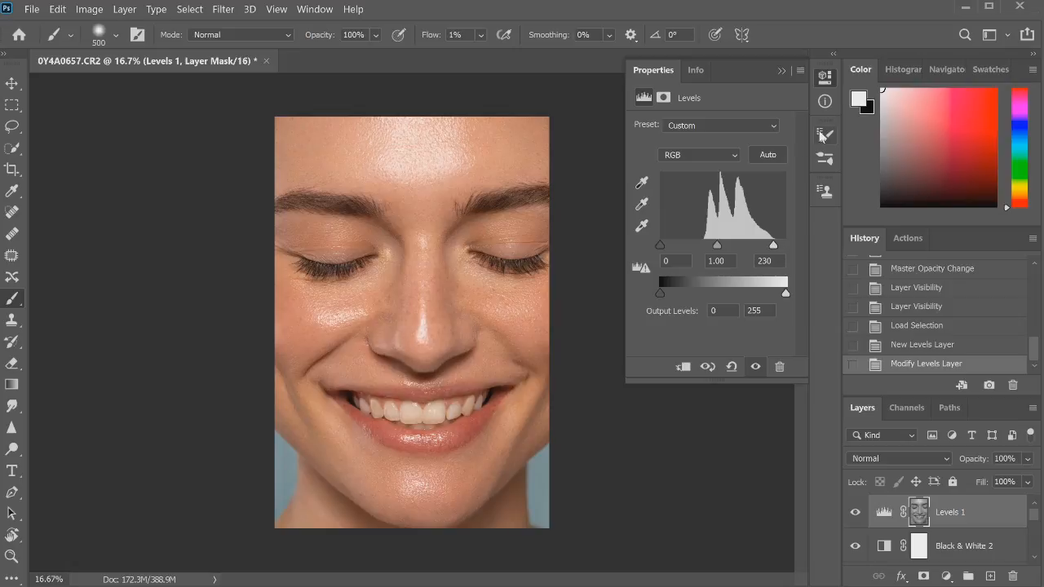
Step: Compare the portrait with and without the Levels adjustment by toggling the layer's visibility
{"action": "left_click", "coordinate": [853, 512]}
{"action": "left_click", "coordinate": [854, 512]}
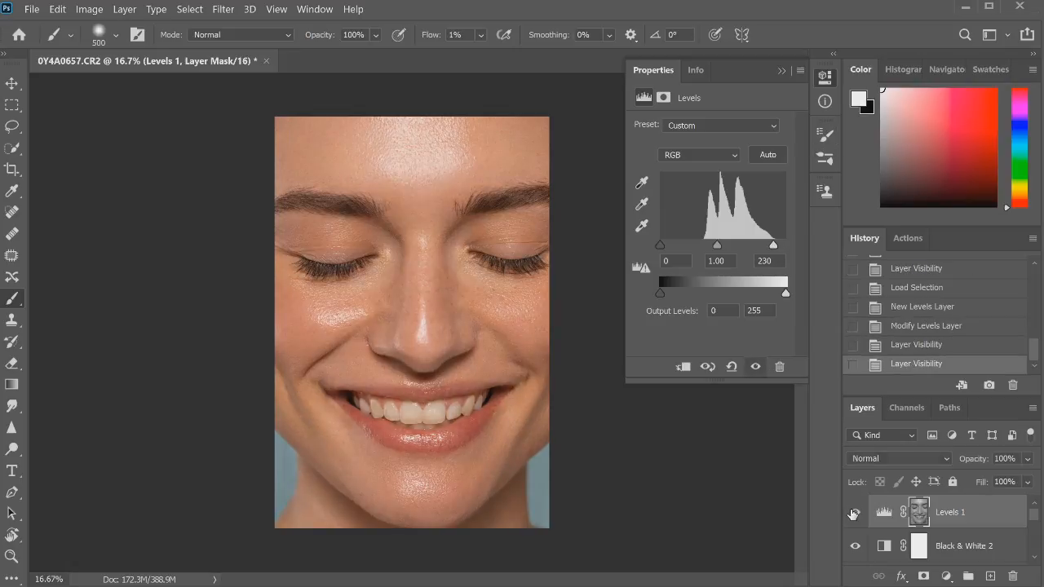
{"action": "left_click", "coordinate": [853, 513]}
{"action": "left_click", "coordinate": [854, 512]}
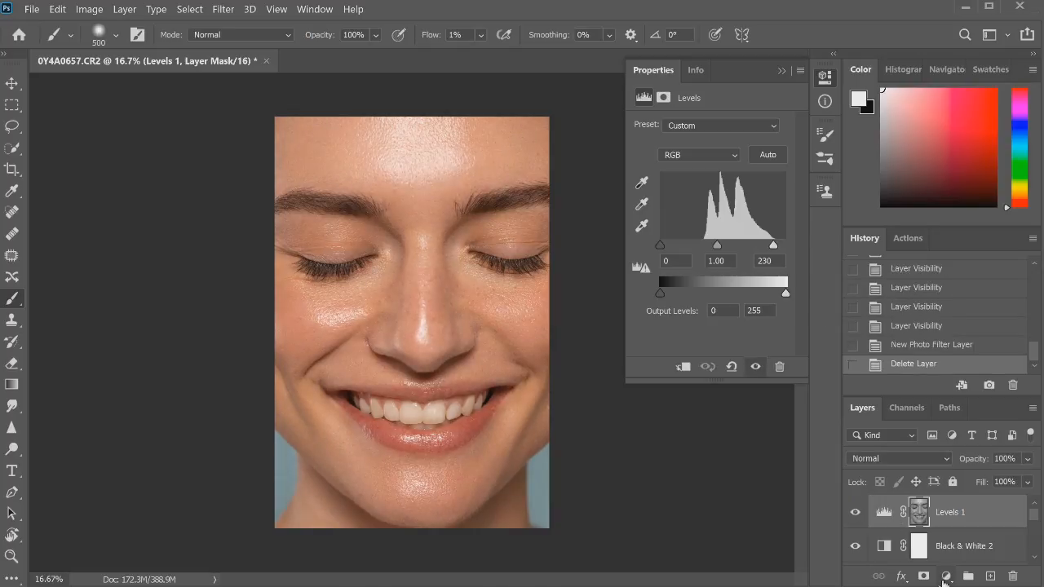
Step: Add a Selective Color adjustment layer and set its Neutrals to Magenta -1% and Yellow +2%
{"action": "left_click", "coordinate": [947, 576]}
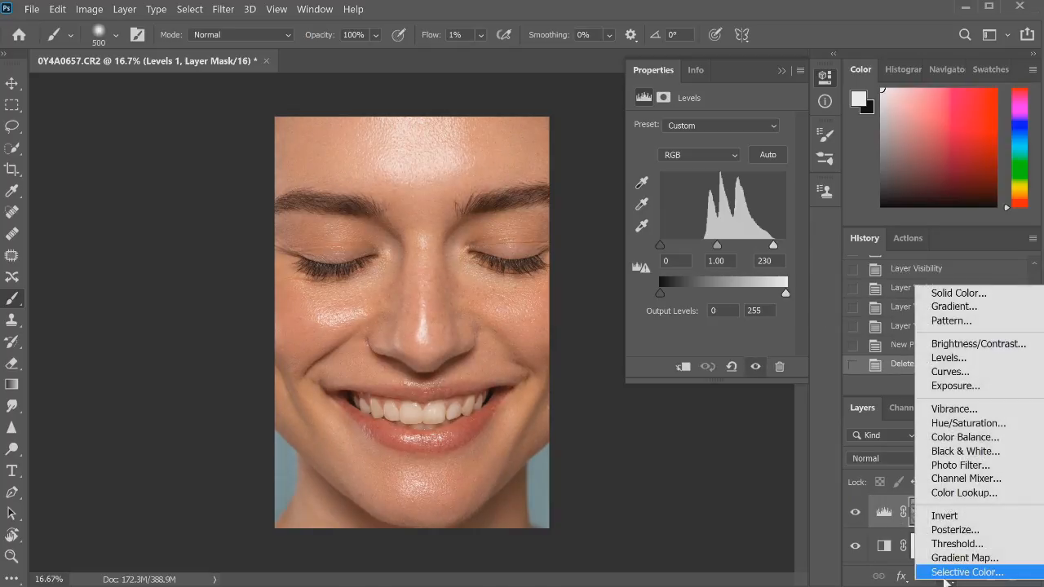
{"action": "left_click", "coordinate": [946, 567]}
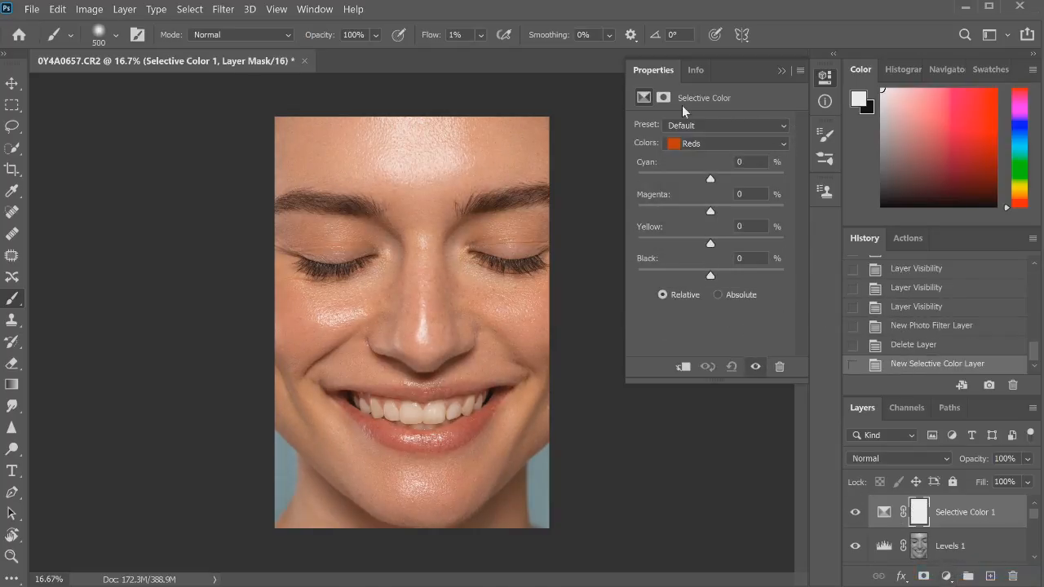
{"action": "left_click", "coordinate": [700, 145]}
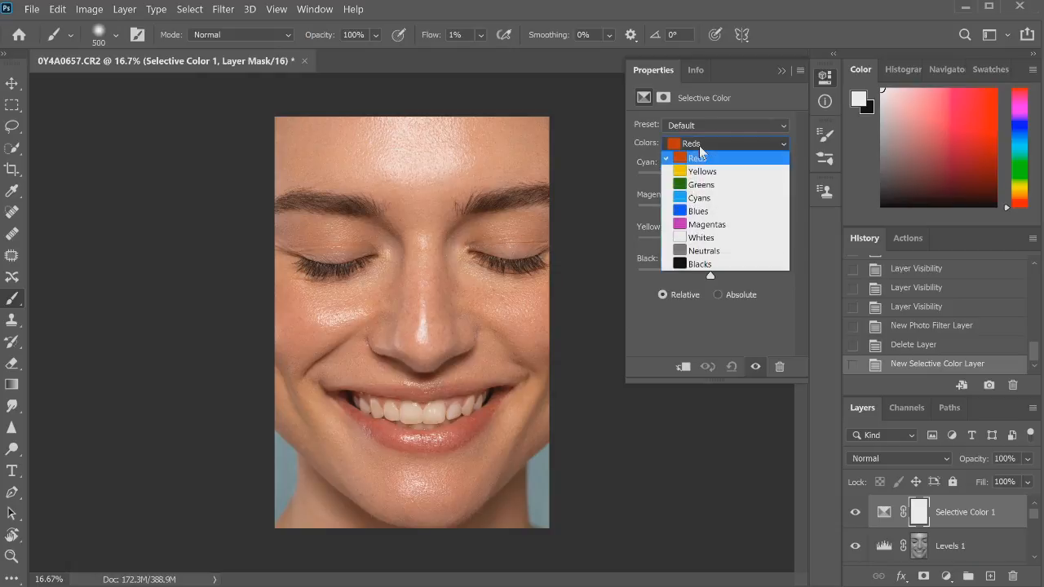
{"action": "left_click", "coordinate": [697, 251]}
{"action": "left_click_drag", "start_coordinate": [711, 245], "coordinate": [709, 214]}
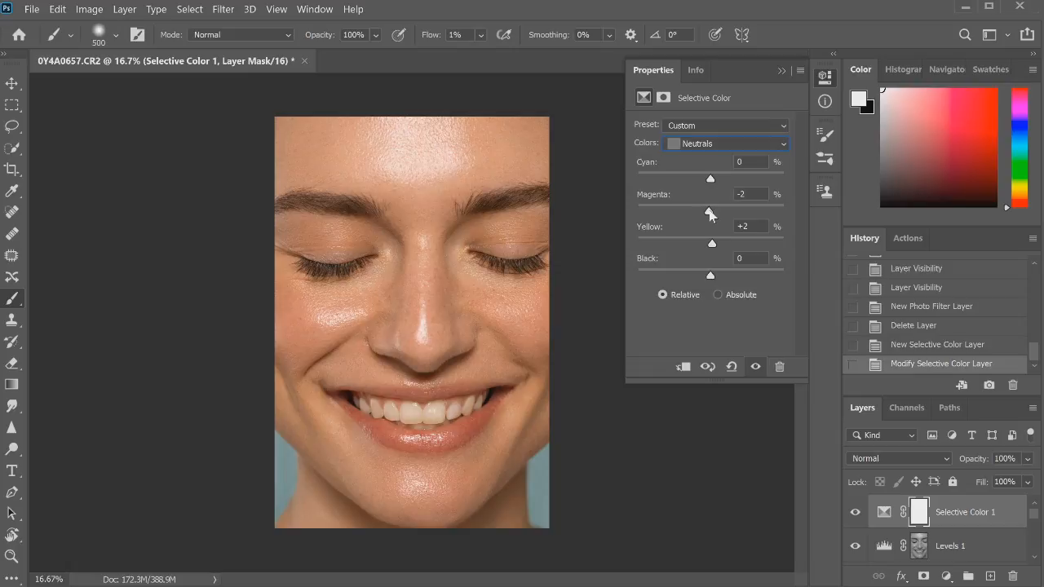
{"action": "left_click_drag", "start_coordinate": [709, 214], "coordinate": [711, 213]}
Step: Adjust the yellow, magenta and cyan amounts of the Whites in the Selective Color layer
{"action": "left_click", "coordinate": [705, 144]}
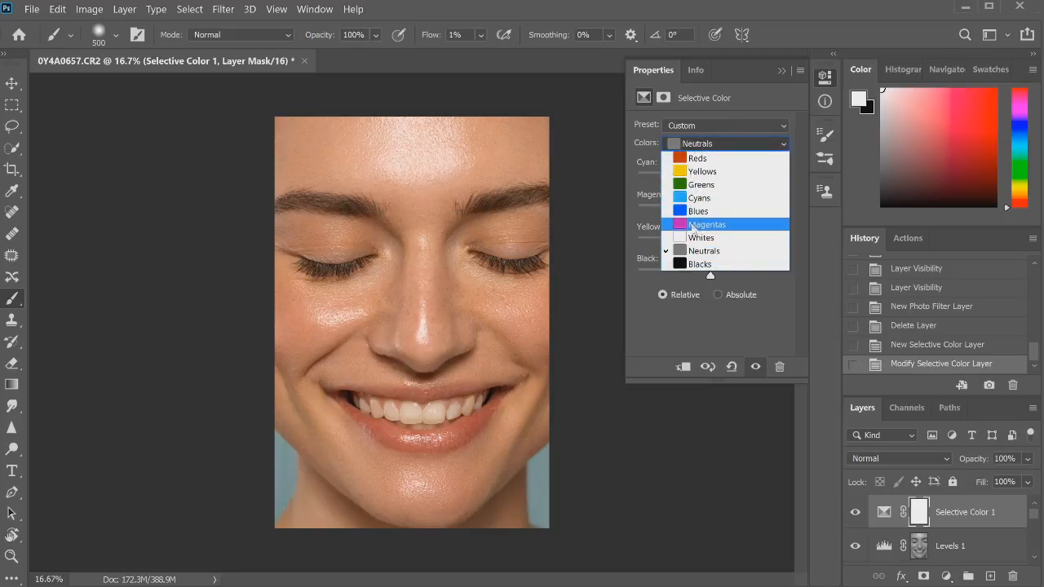
{"action": "left_click", "coordinate": [693, 235]}
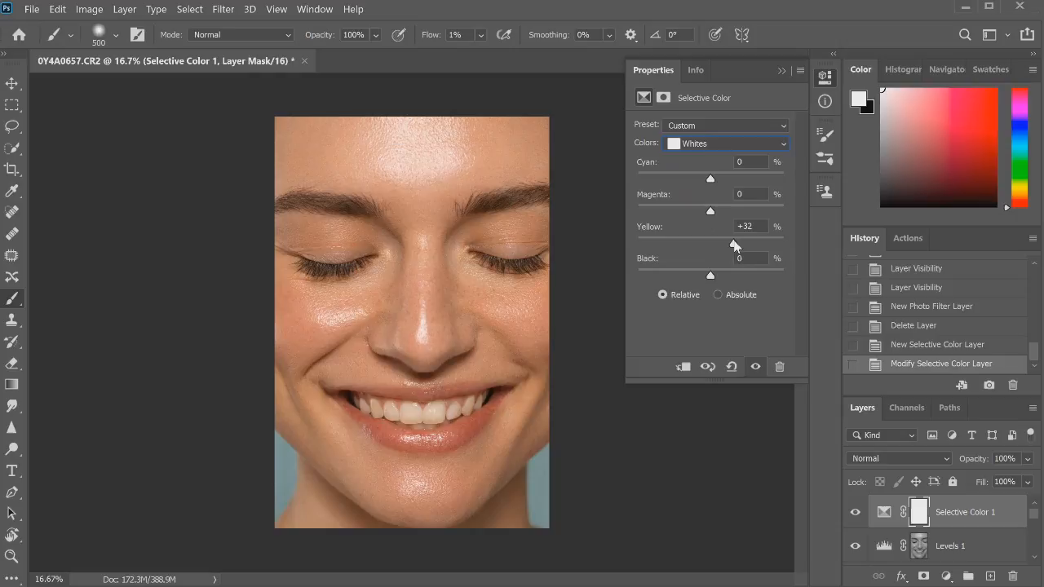
{"action": "left_click_drag", "start_coordinate": [734, 242], "coordinate": [698, 243]}
{"action": "left_click_drag", "start_coordinate": [718, 214], "coordinate": [708, 179]}
Step: Slightly reduce magenta and raise yellow in the Blacks of the Selective Color layer
{"action": "left_click", "coordinate": [688, 145]}
{"action": "left_click", "coordinate": [687, 267]}
{"action": "left_click_drag", "start_coordinate": [710, 211], "coordinate": [706, 212]}
{"action": "left_click_drag", "start_coordinate": [710, 244], "coordinate": [713, 246]}
Step: Return to the Neutrals of the Selective Color layer and set Cyan to -1%
{"action": "left_click", "coordinate": [708, 145]}
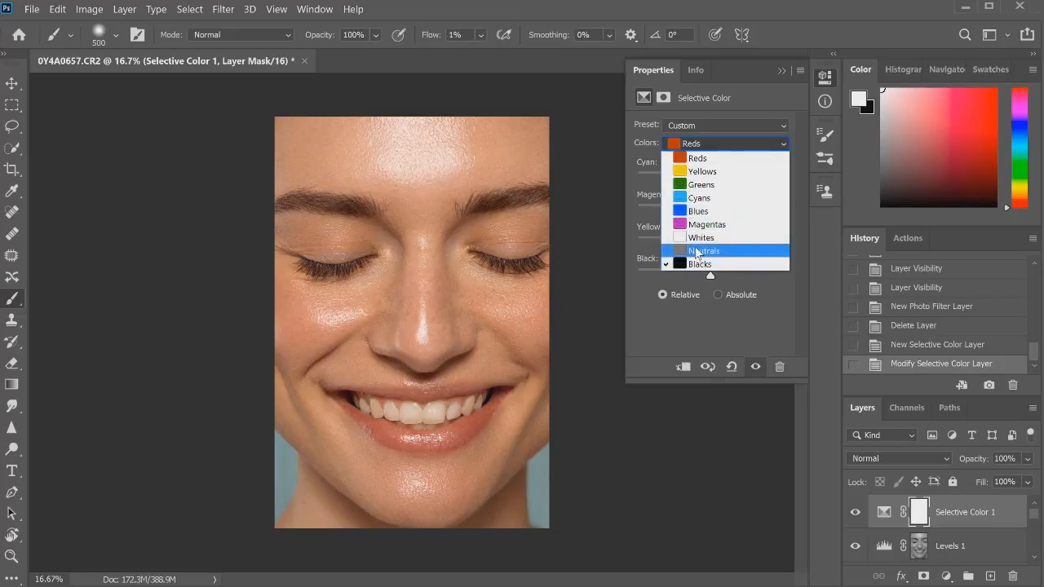
{"action": "left_click", "coordinate": [705, 250]}
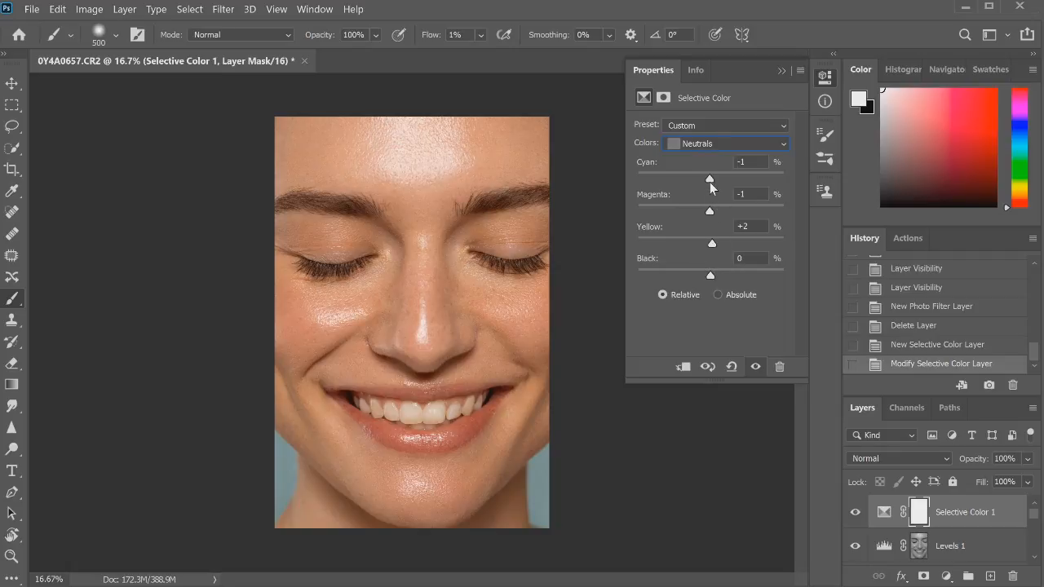
{"action": "left_click_drag", "start_coordinate": [714, 179], "coordinate": [710, 179]}
Step: Fine-tune the magenta and yellow amounts of the Reds in the Selective Color layer
{"action": "left_click", "coordinate": [704, 145]}
{"action": "left_click", "coordinate": [697, 150]}
{"action": "left_click_drag", "start_coordinate": [707, 210], "coordinate": [707, 213]}
{"action": "left_click_drag", "start_coordinate": [710, 245], "coordinate": [708, 248]}
Step: Close the adjustment settings and compare the portrait with and without the Selective Color layer
{"action": "left_click", "coordinate": [825, 77]}
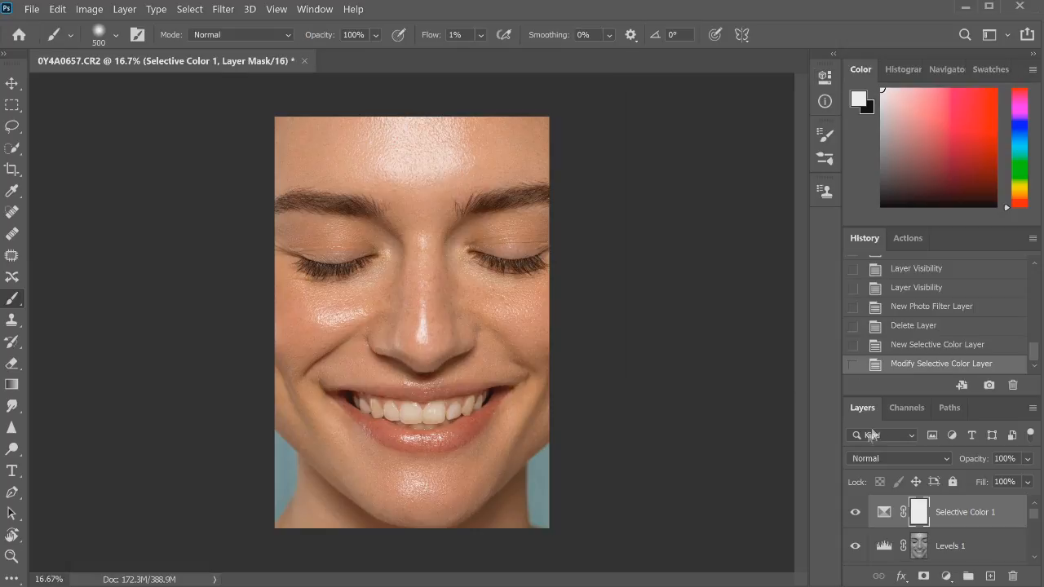
{"action": "left_click", "coordinate": [854, 512]}
{"action": "left_click", "coordinate": [851, 518]}
{"action": "left_click", "coordinate": [851, 518]}
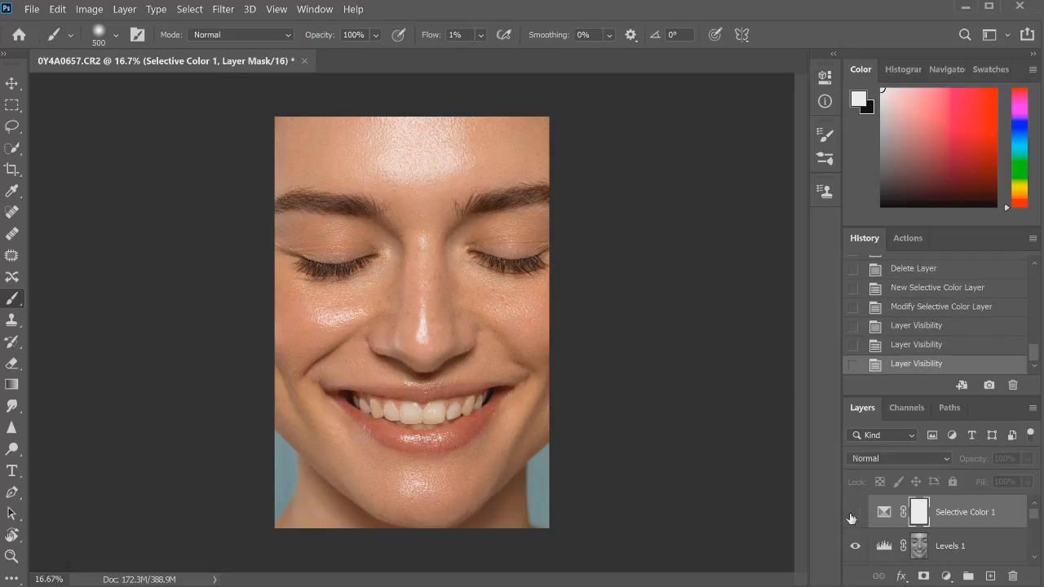
{"action": "left_click", "coordinate": [851, 518]}
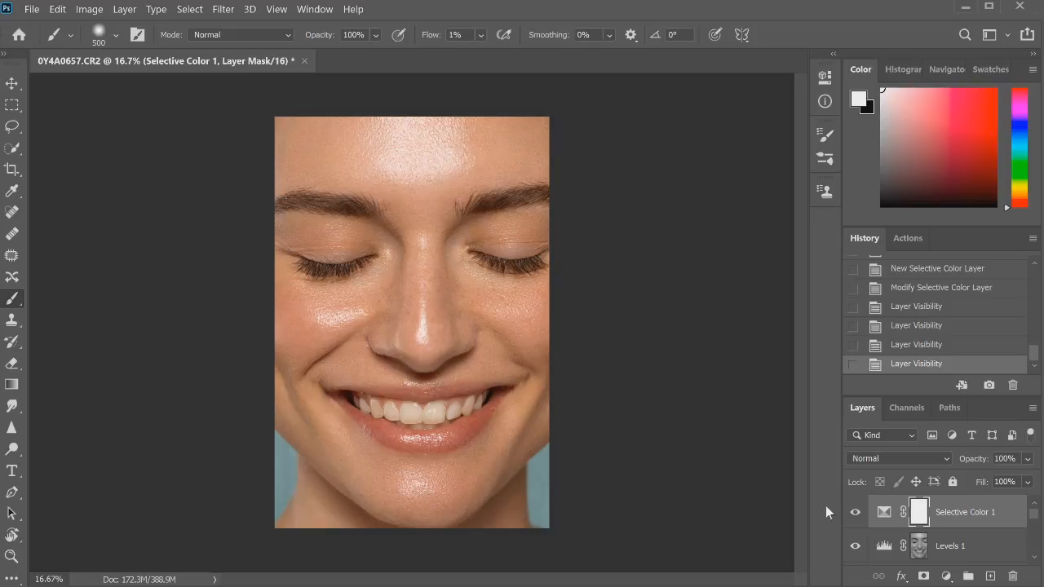
Step: Add a Curves adjustment layer, raise the RGB curve slightly above the midtones, and compare the image with and without it
{"action": "left_click", "coordinate": [946, 577]}
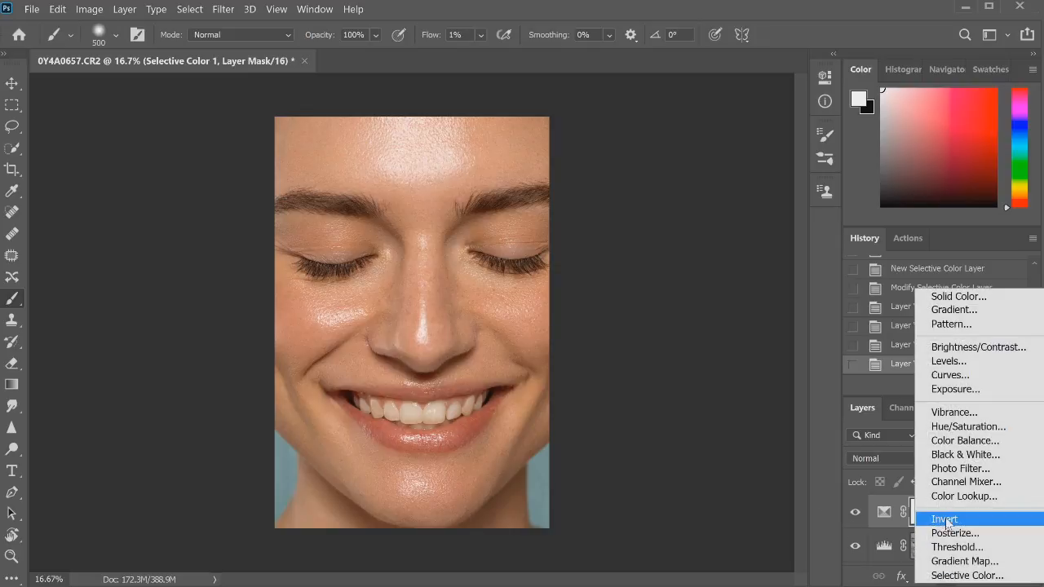
{"action": "left_click", "coordinate": [955, 376]}
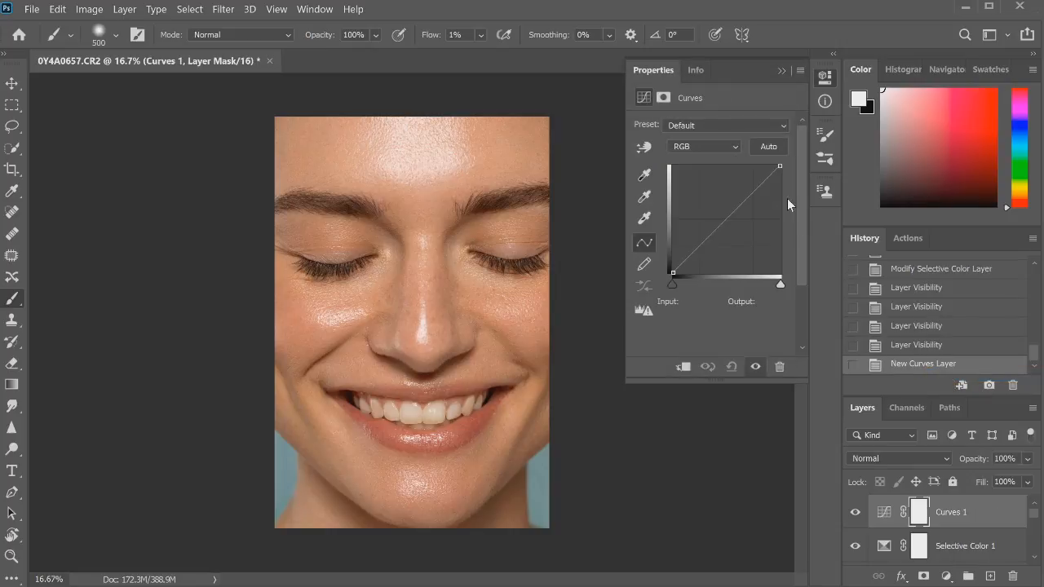
{"action": "left_click", "coordinate": [736, 203]}
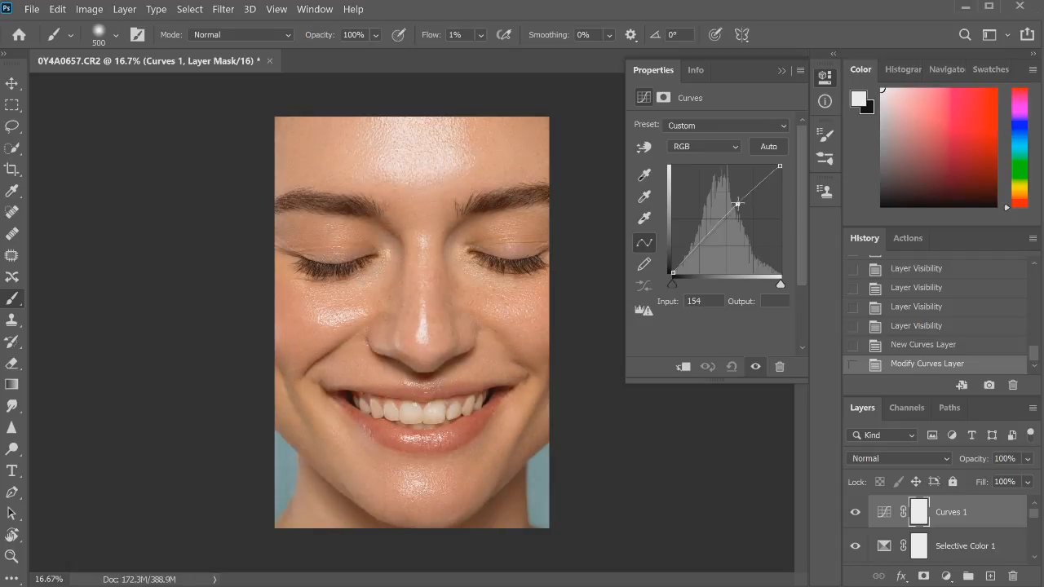
{"action": "left_click_drag", "start_coordinate": [737, 200], "coordinate": [744, 197]}
{"action": "left_click", "coordinate": [825, 78]}
{"action": "left_click", "coordinate": [856, 513]}
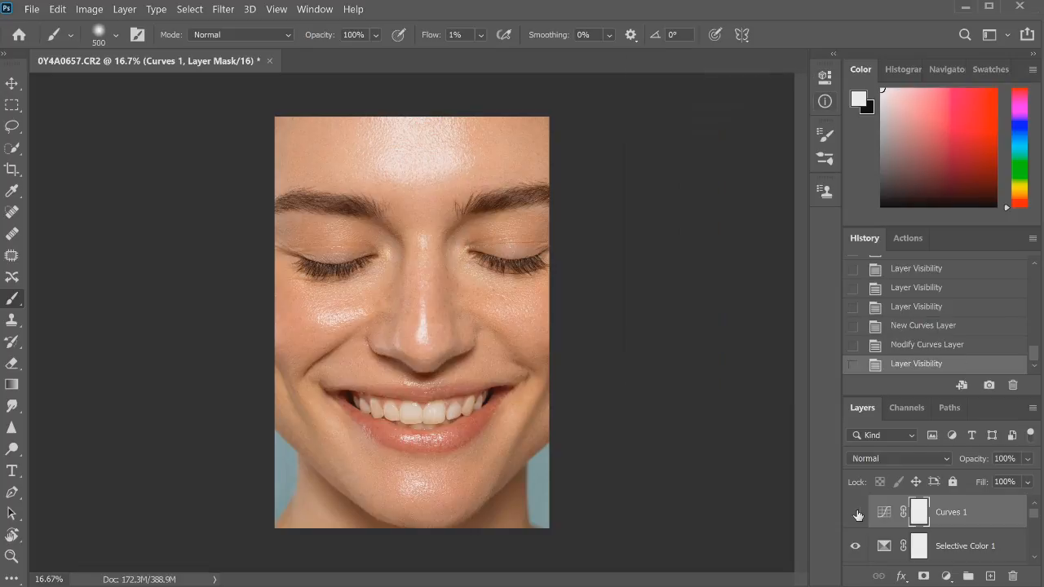
{"action": "left_click", "coordinate": [855, 512]}
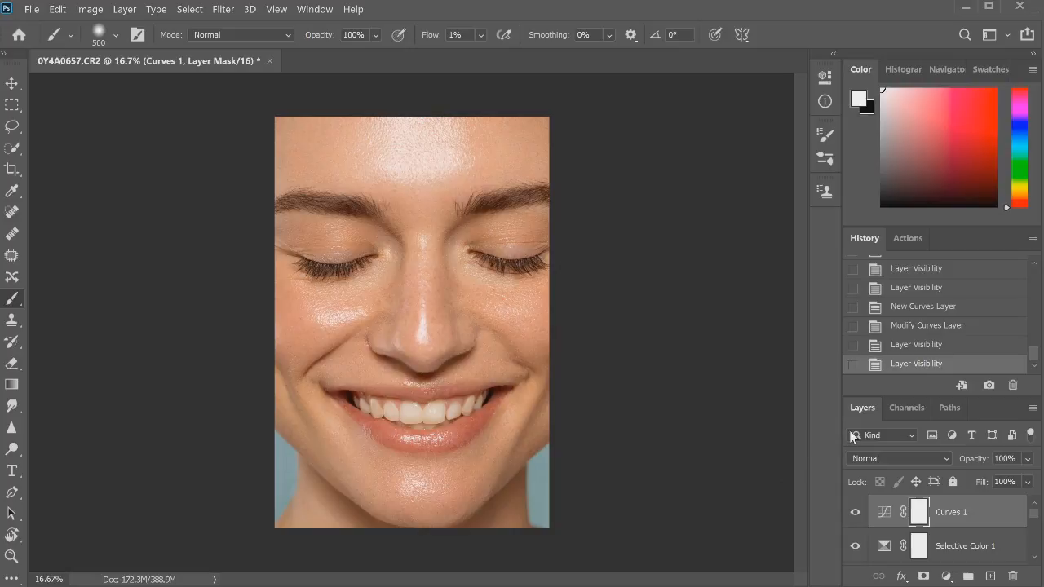
Step: Add a Solid Color fill layer above the Curves layer using the dark blue 2a324d
{"action": "left_click", "coordinate": [947, 577]}
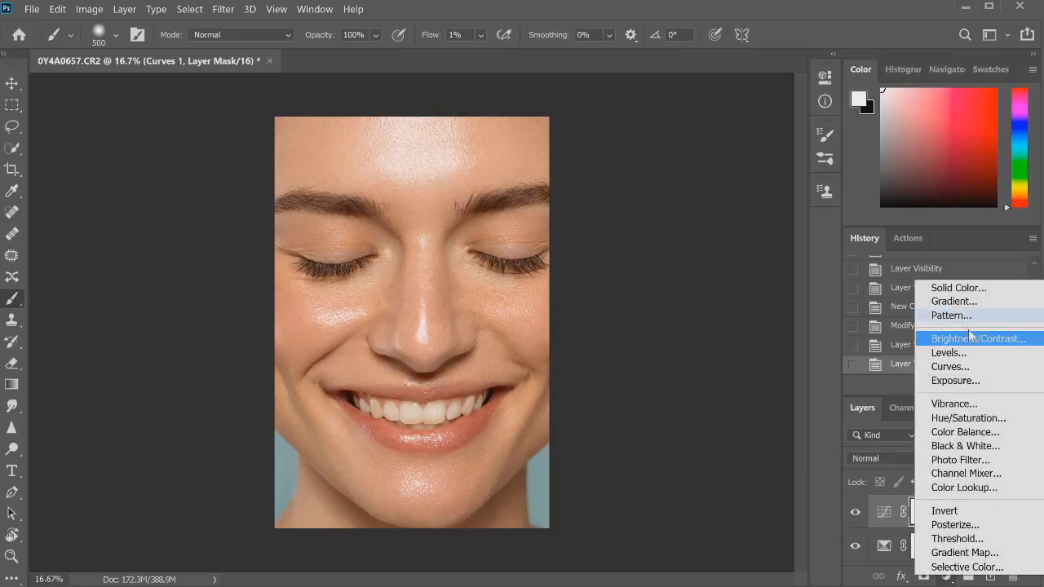
{"action": "left_click", "coordinate": [957, 288]}
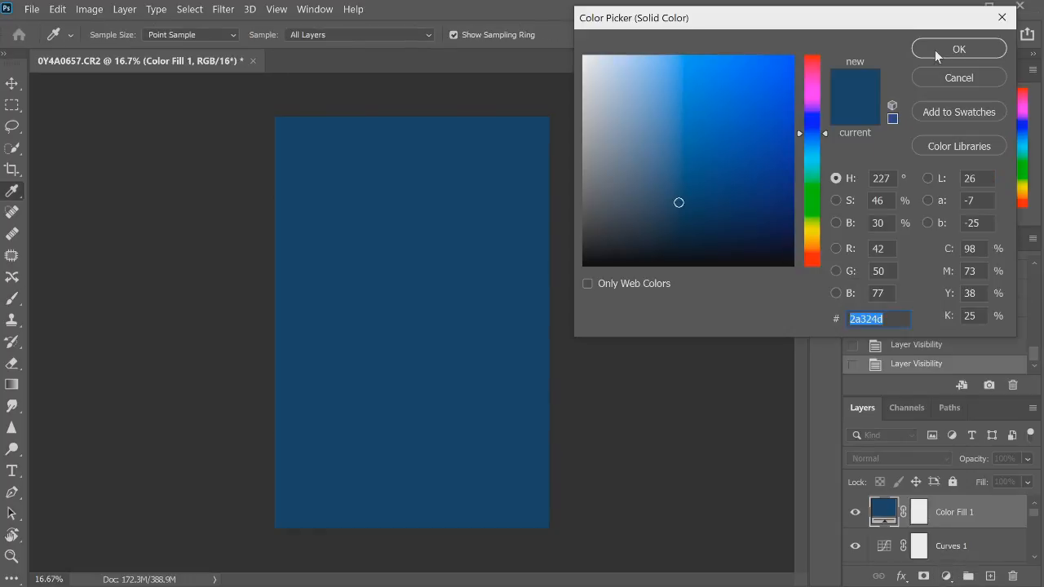
{"action": "left_click", "coordinate": [935, 50]}
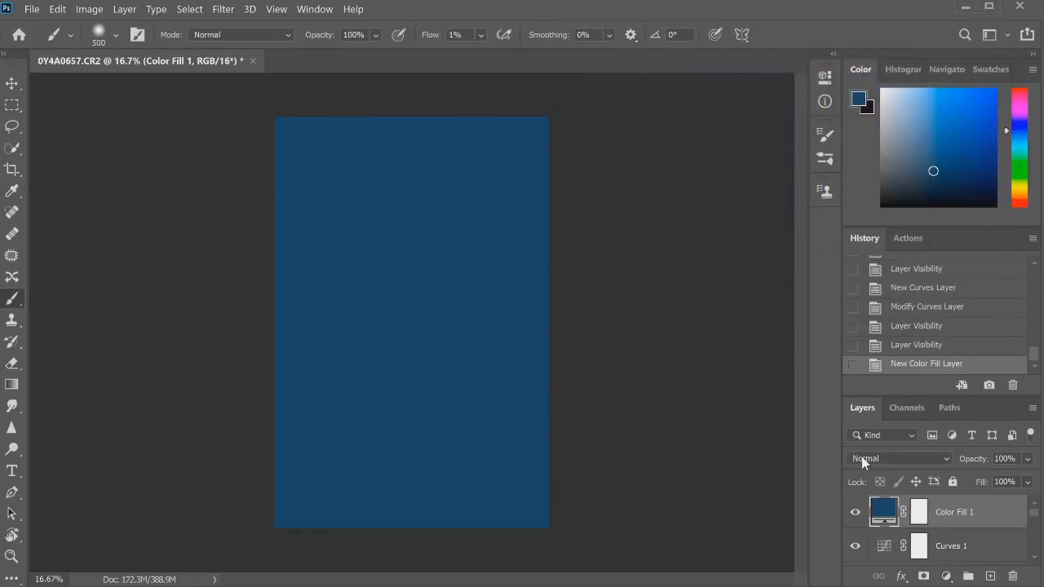
Step: Set the blue color fill layer's blend mode to Soft Light and its opacity to 16%
{"action": "left_click", "coordinate": [863, 462]}
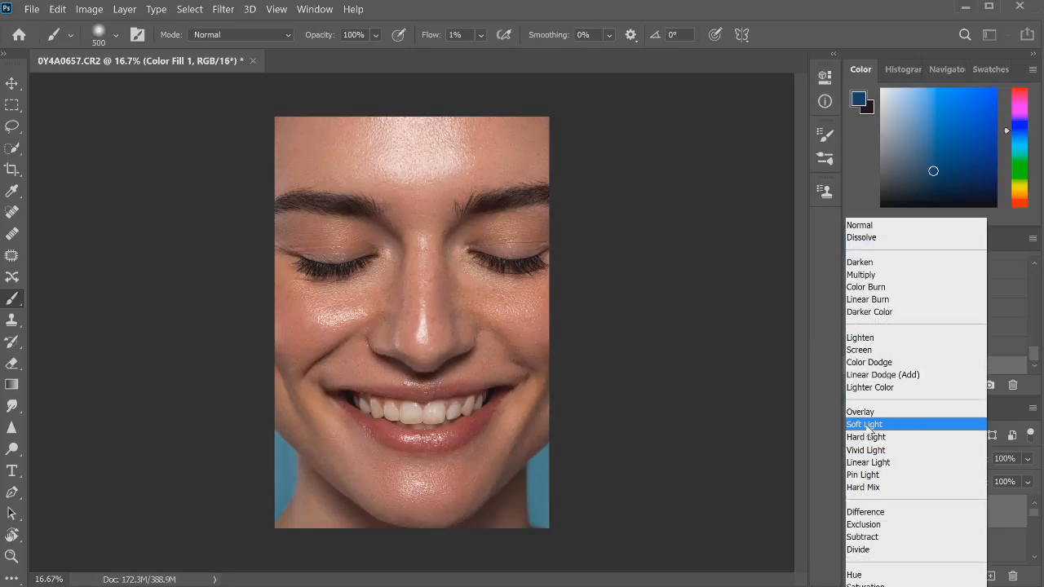
{"action": "left_click", "coordinate": [866, 426]}
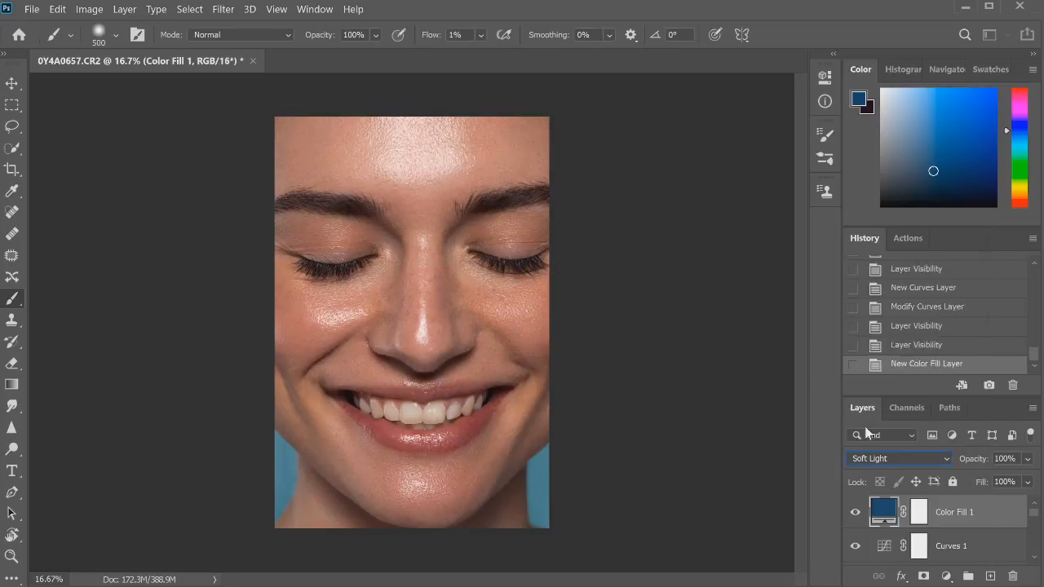
{"action": "left_click", "coordinate": [1027, 458]}
{"action": "left_click", "coordinate": [965, 478]}
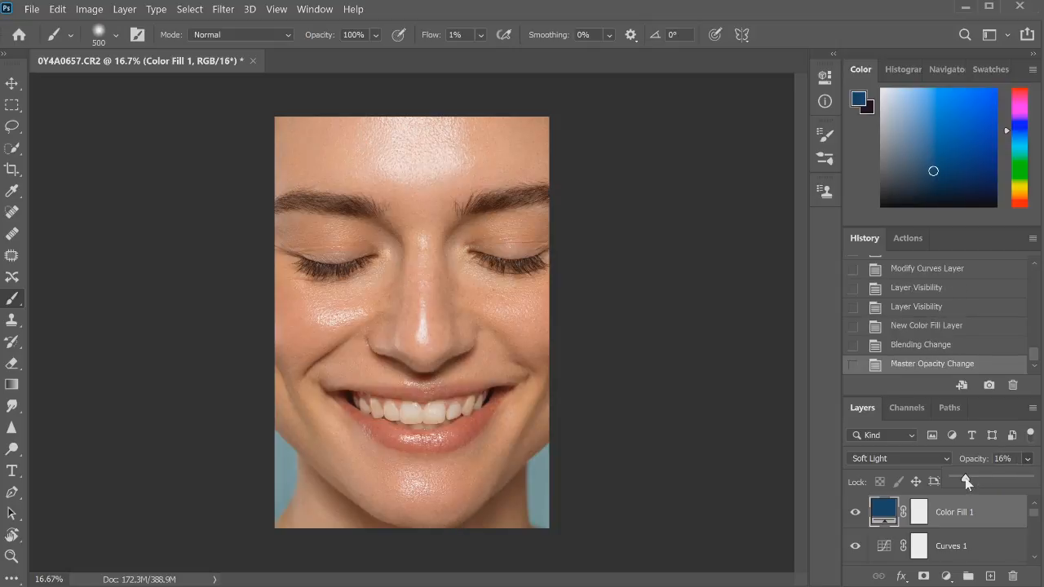
Step: Reopen the blue color fill layer's color, try several hues, and shift it to a dark orange with a hue of 41°
{"action": "left_click", "coordinate": [885, 512]}
{"action": "double_click", "coordinate": [885, 512]}
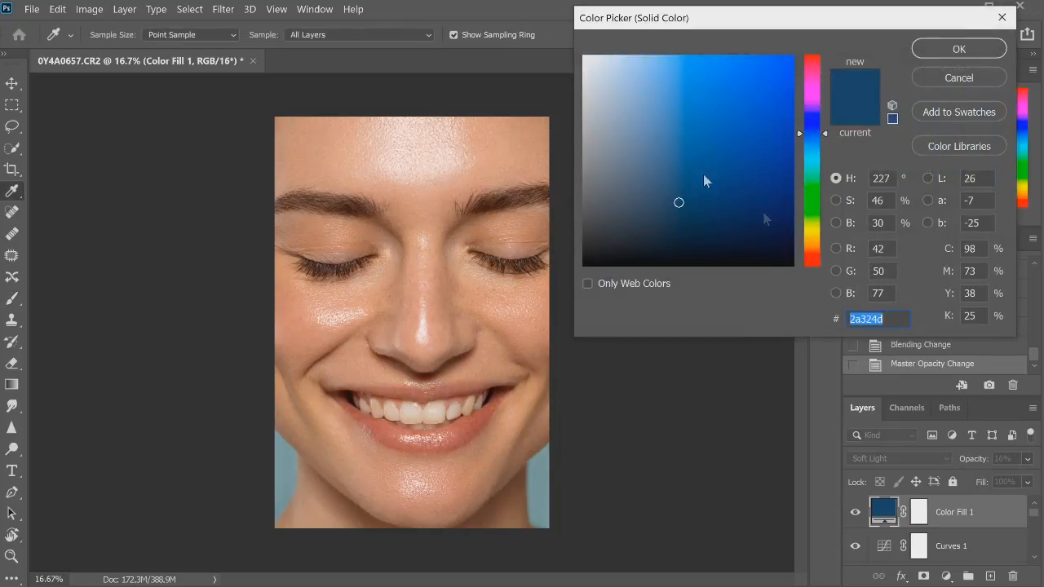
{"action": "mouse_move", "coordinate": [678, 202]}
{"action": "left_mouse_down"}
{"action": "mouse_move", "coordinate": [661, 146]}
{"action": "mouse_move", "coordinate": [696, 218]}
{"action": "left_mouse_up"}
{"action": "left_click", "coordinate": [812, 237]}
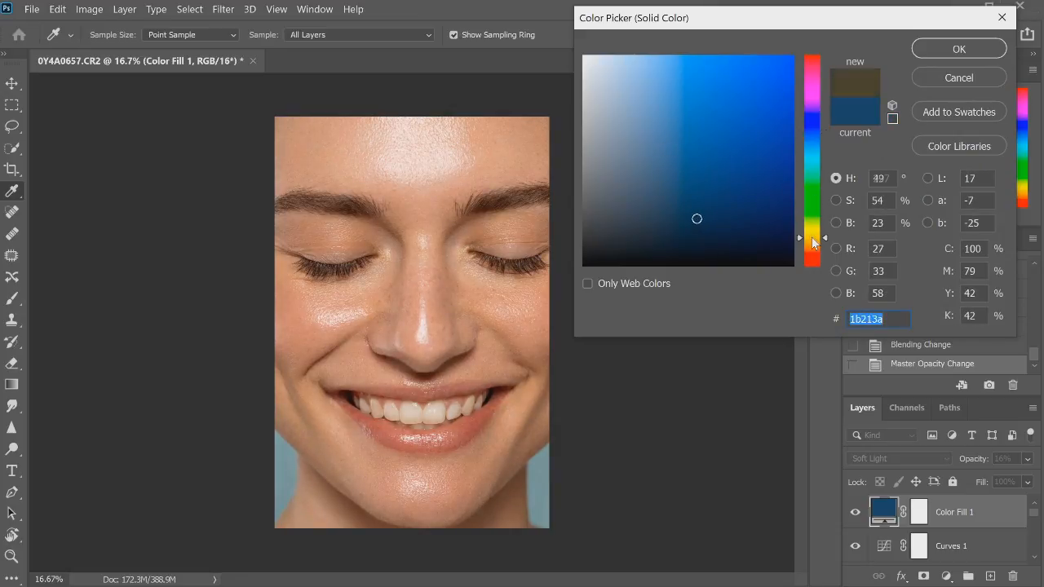
{"action": "left_click", "coordinate": [813, 223]}
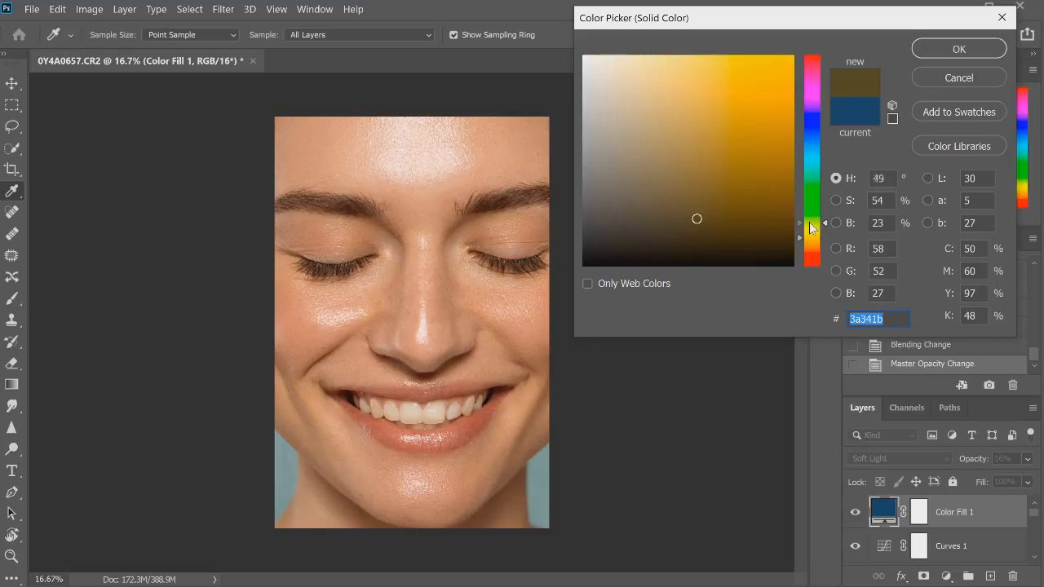
{"action": "left_click", "coordinate": [813, 79]}
{"action": "left_click", "coordinate": [809, 110]}
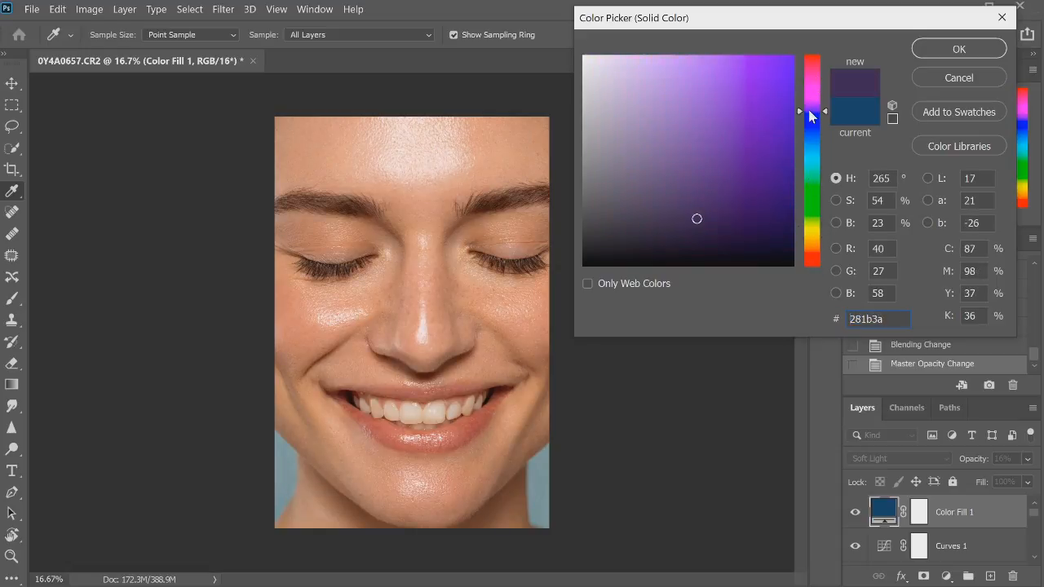
{"action": "left_click", "coordinate": [812, 221]}
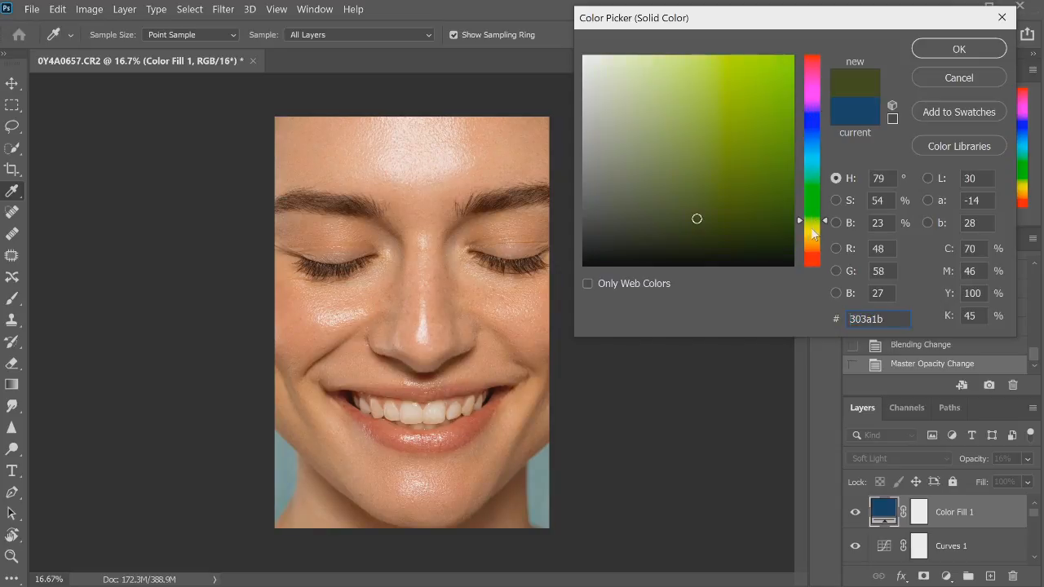
{"action": "left_click", "coordinate": [812, 232]}
{"action": "left_click", "coordinate": [812, 242]}
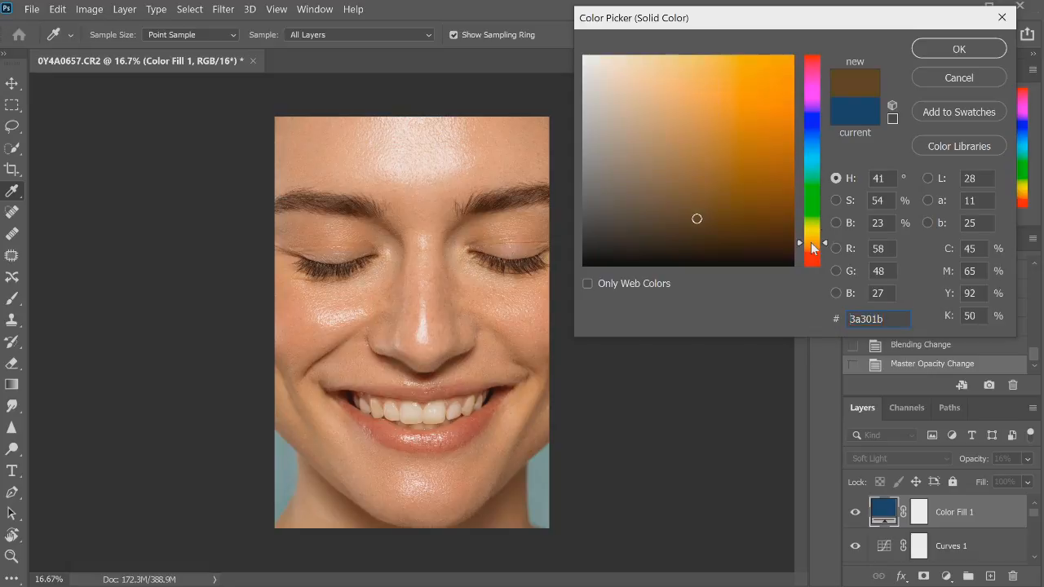
Step: Pick a more saturated brown of about 564319 for the color fill layer and apply it
{"action": "left_click", "coordinate": [705, 161]}
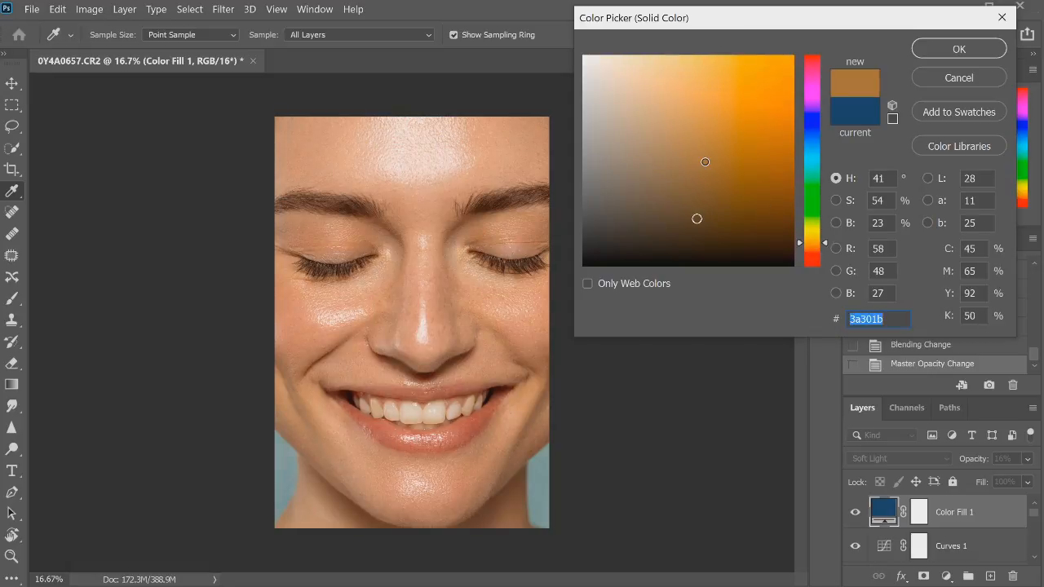
{"action": "left_click", "coordinate": [723, 211]}
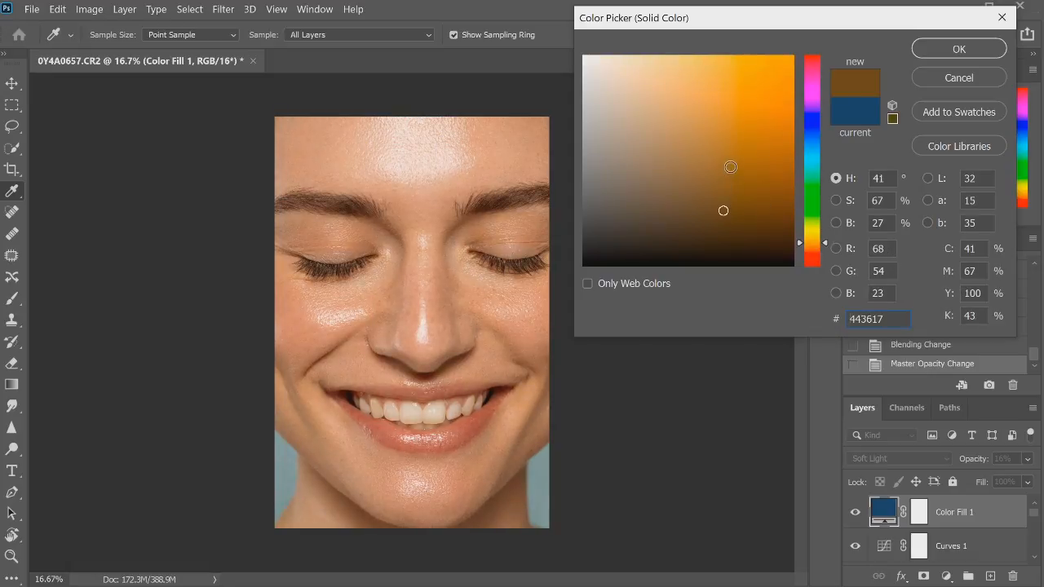
{"action": "left_click", "coordinate": [732, 166]}
{"action": "left_click", "coordinate": [733, 196]}
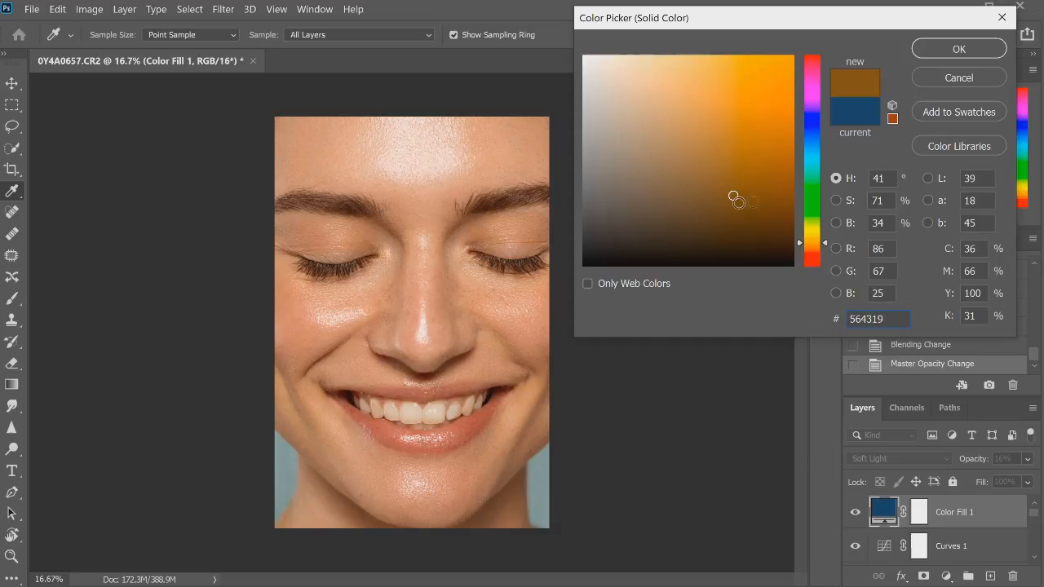
{"action": "left_click", "coordinate": [945, 45]}
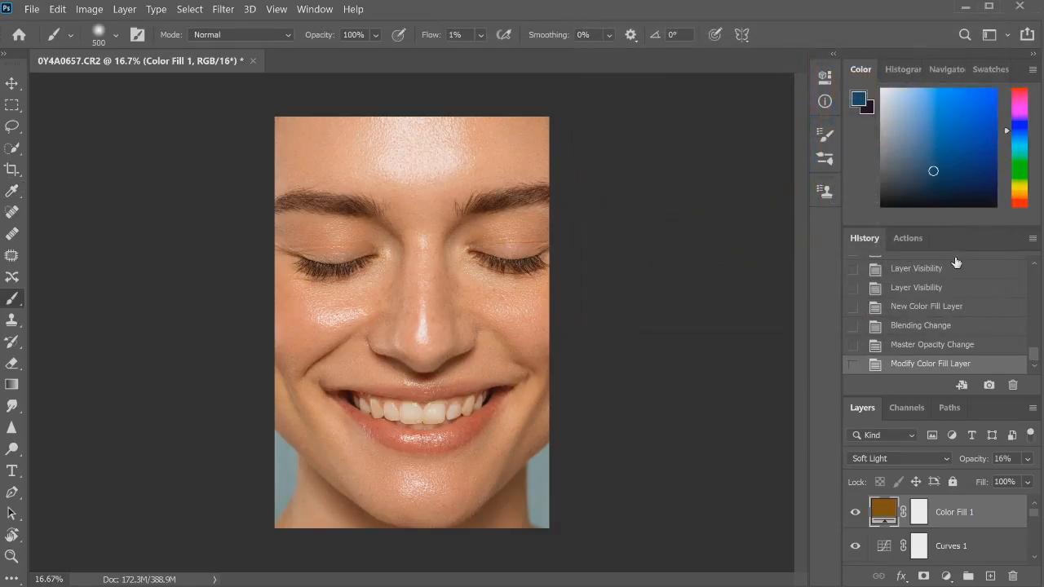
Step: Lower the brown color fill layer's opacity to 9%
{"action": "left_click", "coordinate": [1028, 459]}
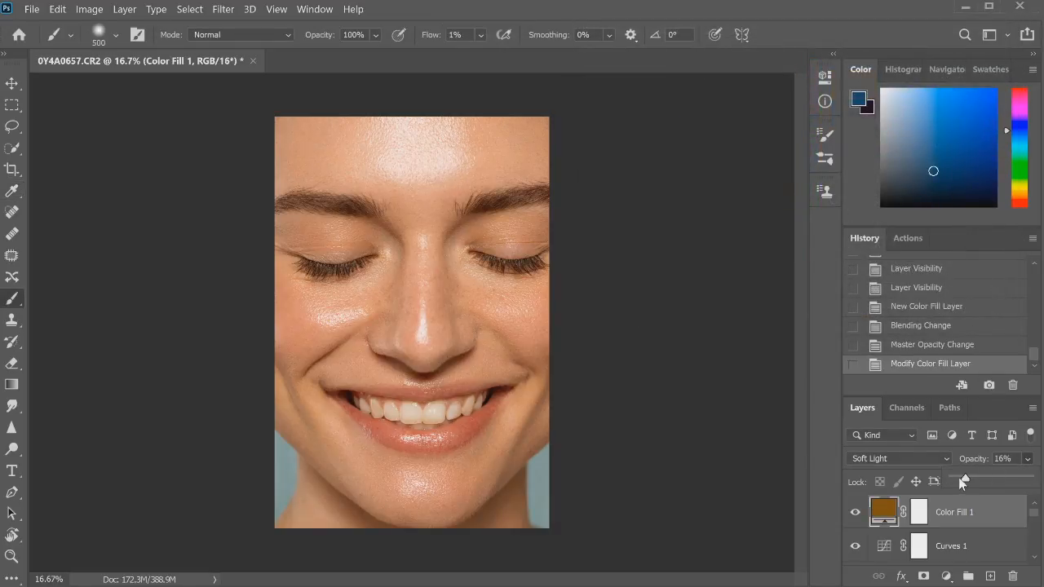
{"action": "left_click", "coordinate": [959, 478]}
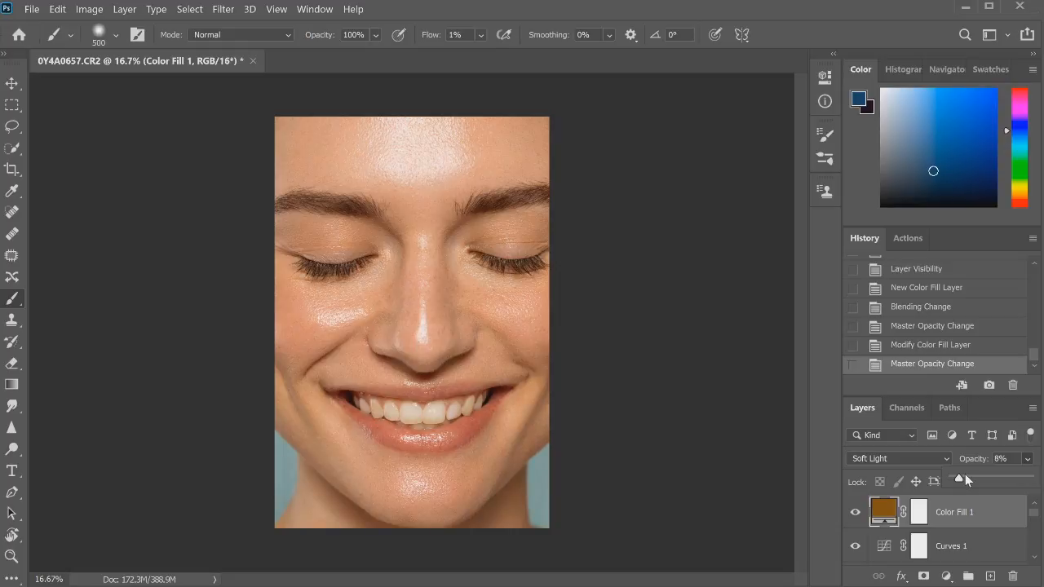
{"action": "left_click_drag", "start_coordinate": [964, 477], "coordinate": [959, 481]}
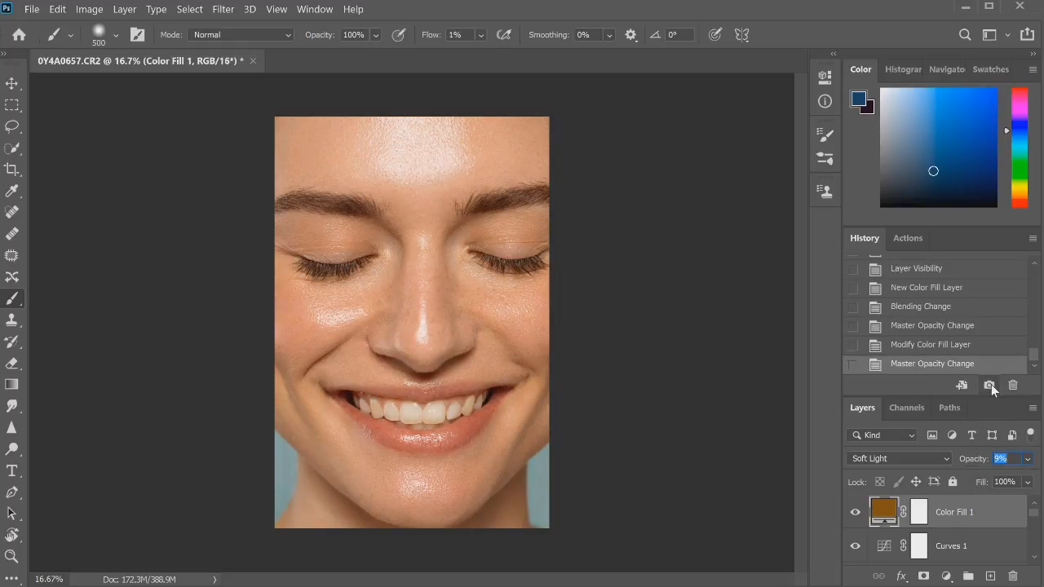
Step: Take a history snapshot of the graded portrait, compare it with Snapshot 4, and return to the newest snapshot
{"action": "left_click_drag", "start_coordinate": [1035, 358], "coordinate": [1035, 289]}
{"action": "left_click", "coordinate": [919, 281]}
{"action": "left_click", "coordinate": [911, 305]}
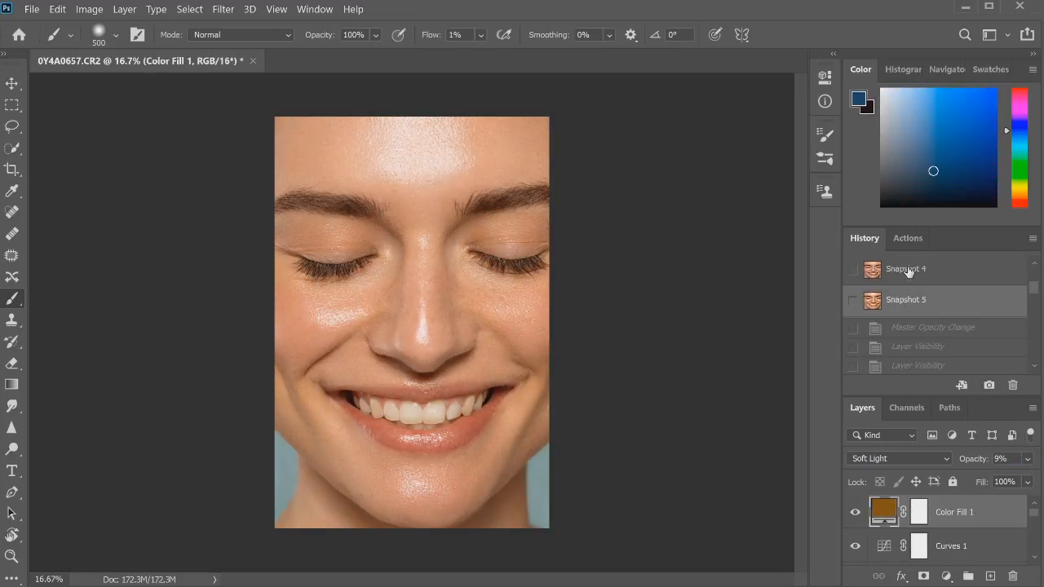
{"action": "left_click", "coordinate": [910, 273]}
{"action": "left_click", "coordinate": [907, 299]}
{"action": "left_click", "coordinate": [901, 276]}
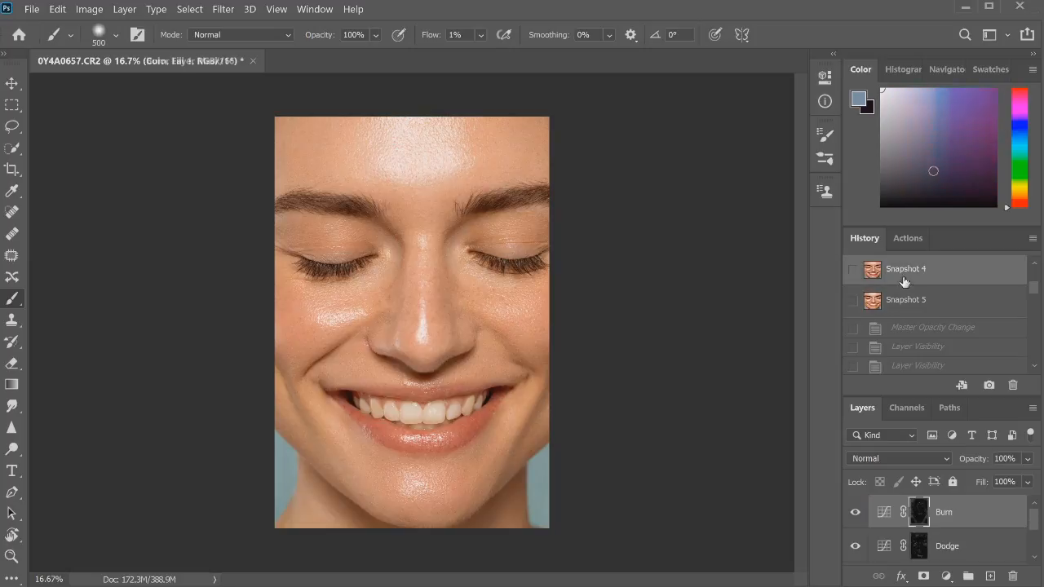
{"action": "left_click", "coordinate": [911, 312]}
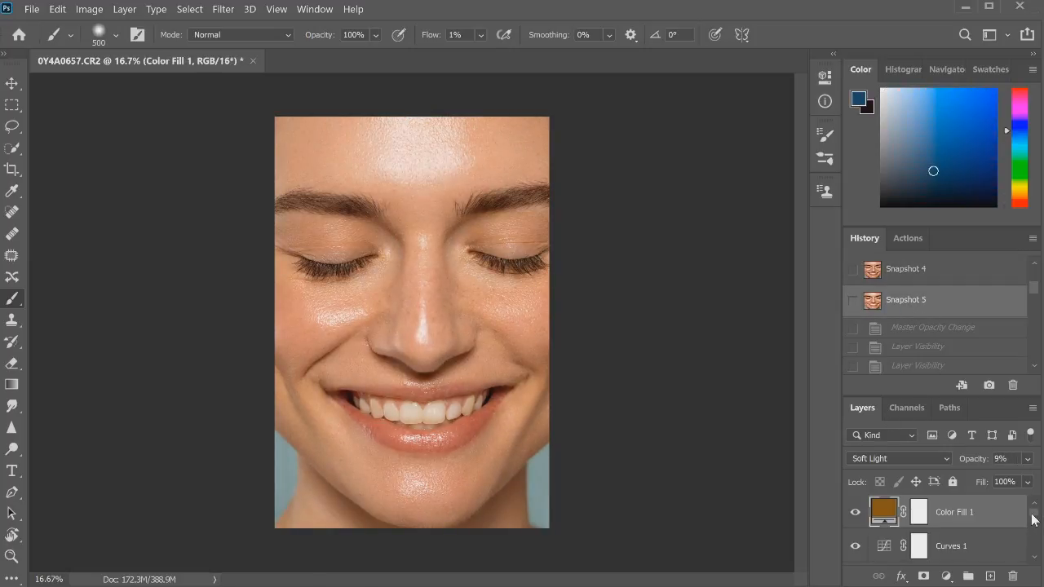
Step: Duplicate the Background layer at the bottom of the layer stack
{"action": "left_click_drag", "start_coordinate": [1034, 521], "coordinate": [1033, 559]}
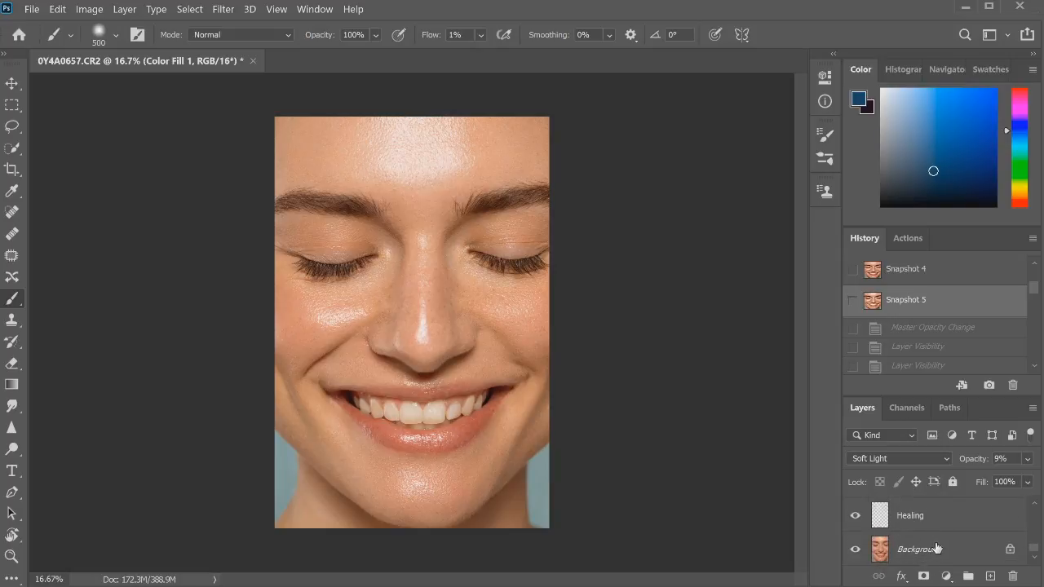
{"action": "left_click", "coordinate": [940, 554]}
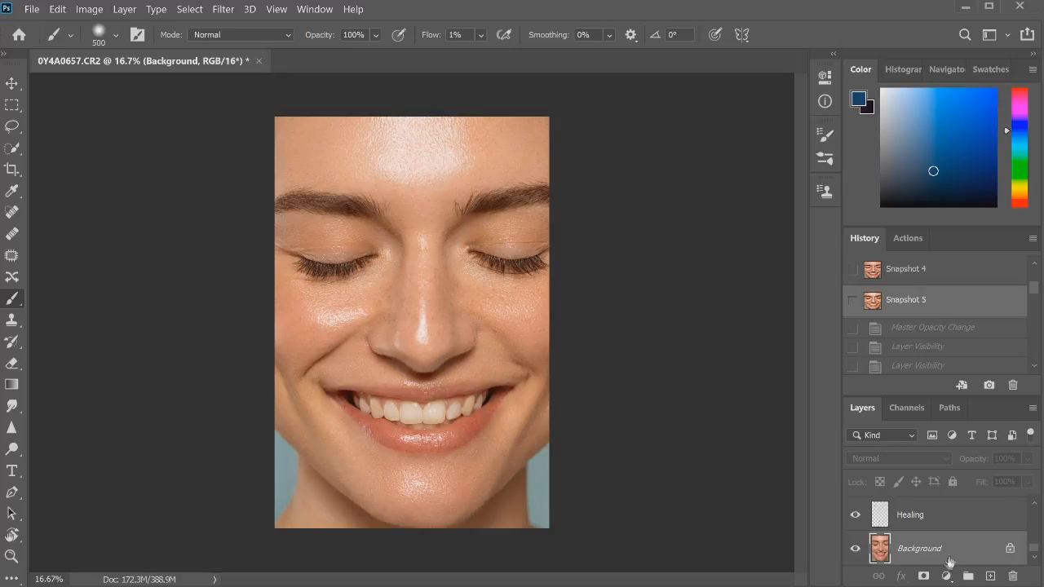
{"action": "left_click_drag", "start_coordinate": [961, 552], "coordinate": [993, 576]}
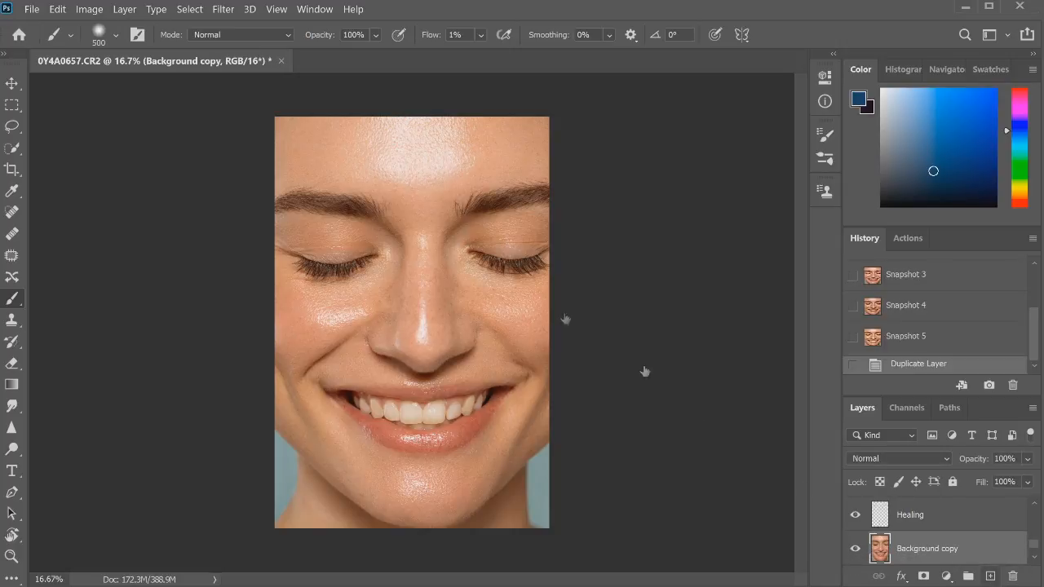
Step: Apply a High Pass filter with a small radius to the Background copy layer
{"action": "left_click", "coordinate": [225, 10]}
{"action": "mouse_move", "coordinate": [235, 316]}
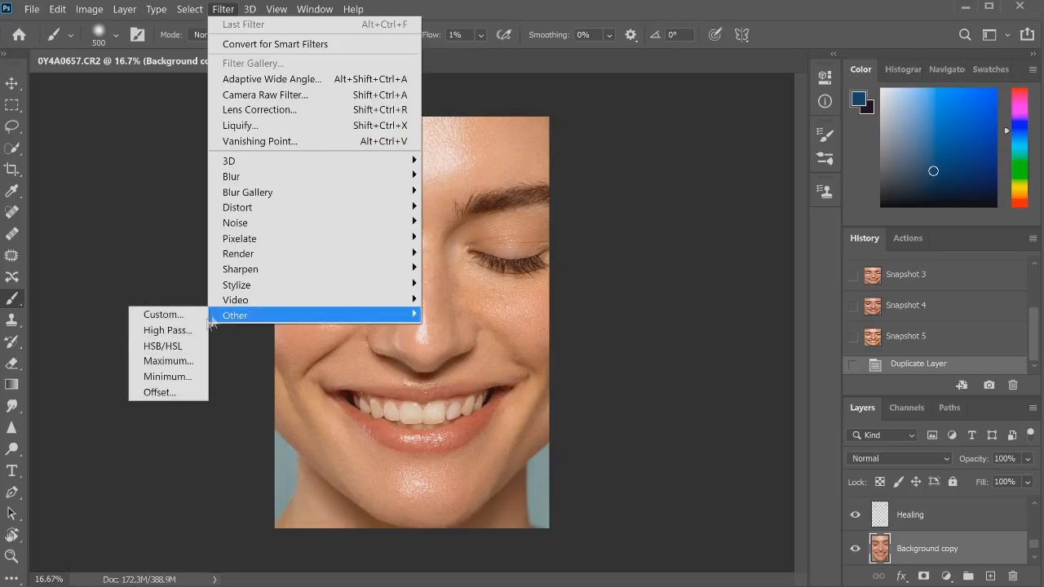
{"action": "left_click", "coordinate": [190, 329]}
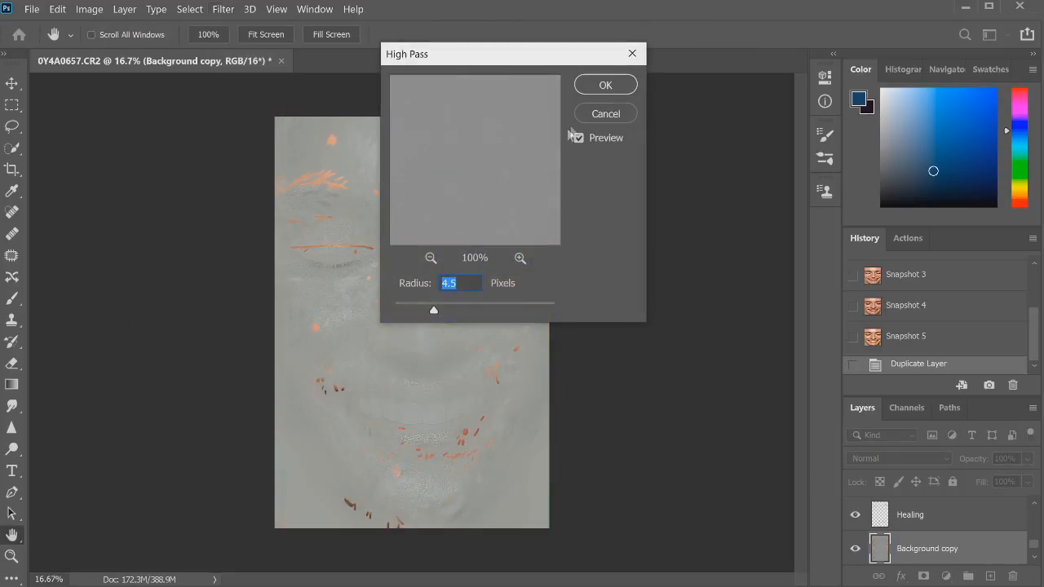
{"action": "left_click", "coordinate": [443, 310]}
{"action": "left_click", "coordinate": [601, 85]}
{"action": "key", "text": "b"}
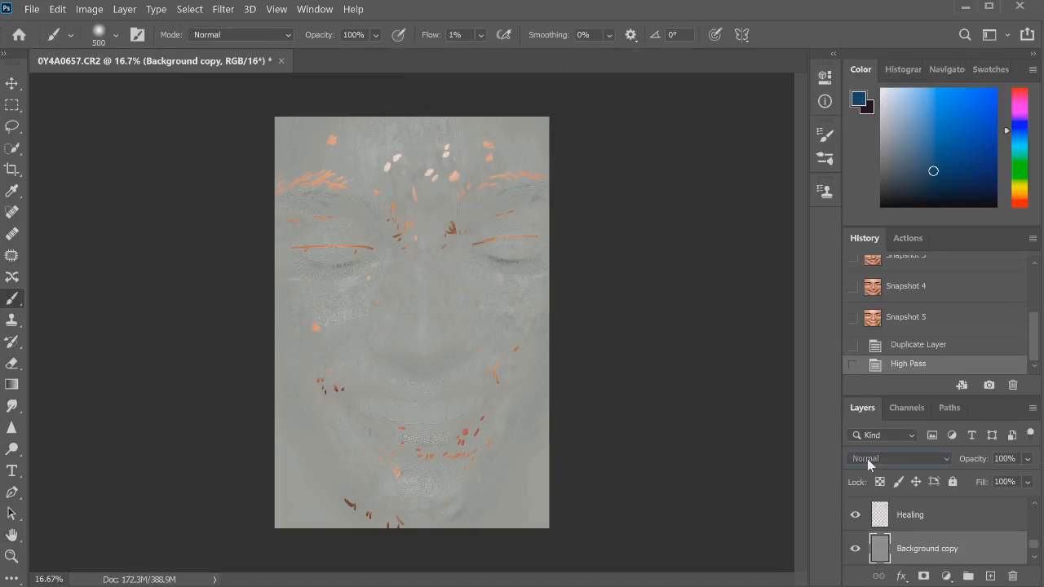
Step: Set the Background copy layer's blend mode to Overlay and compare the portrait with and without it
{"action": "left_click", "coordinate": [871, 462]}
{"action": "left_click", "coordinate": [866, 412]}
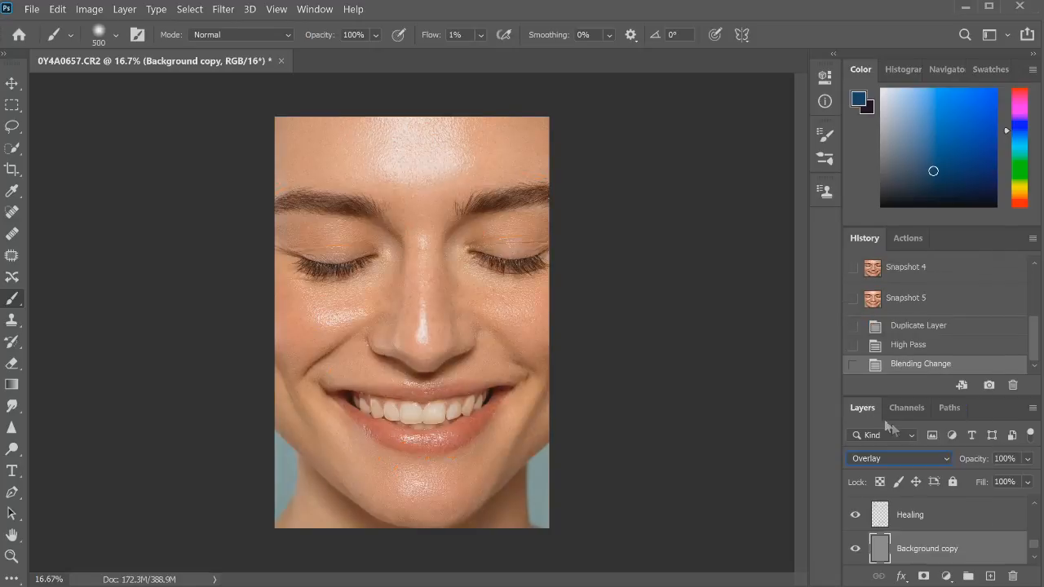
{"action": "left_click", "coordinate": [855, 549]}
{"action": "left_click", "coordinate": [855, 549]}
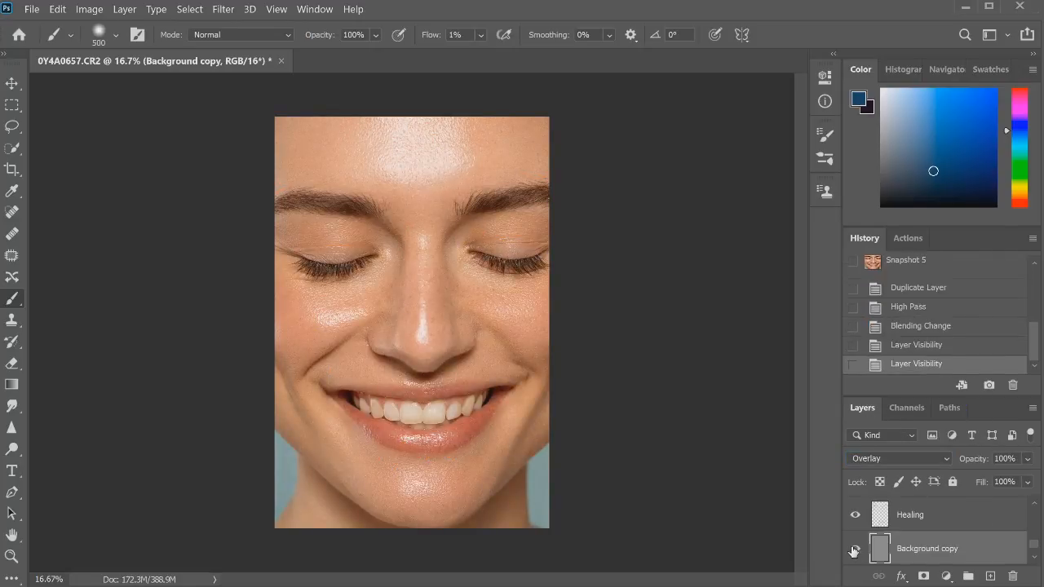
Step: Reduce the Background copy sharpening layer's opacity to 55%
{"action": "left_click", "coordinate": [1028, 458]}
{"action": "left_click_drag", "start_coordinate": [1015, 482], "coordinate": [1004, 481]}
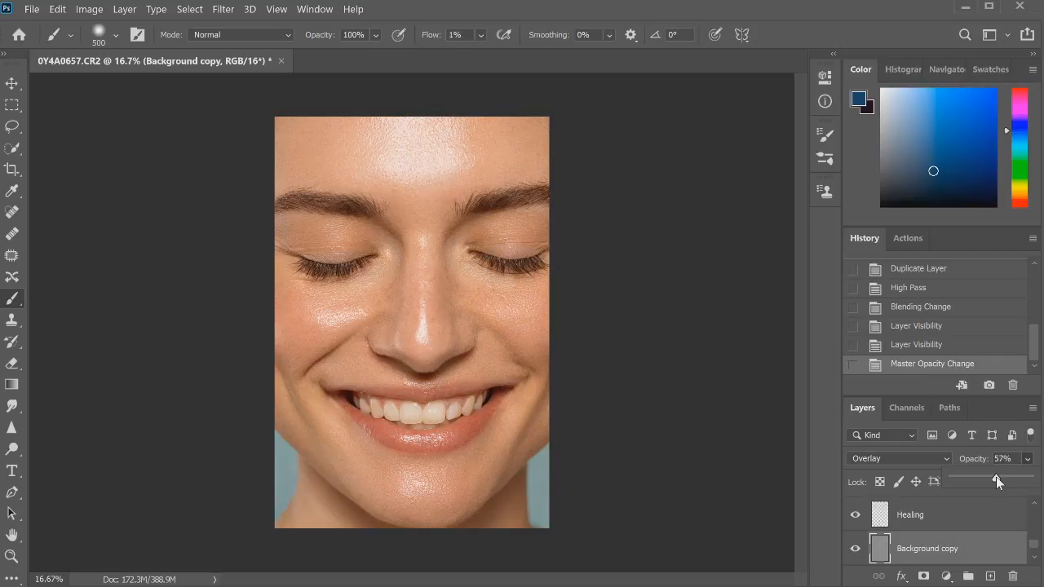
{"action": "left_click", "coordinate": [1028, 461]}
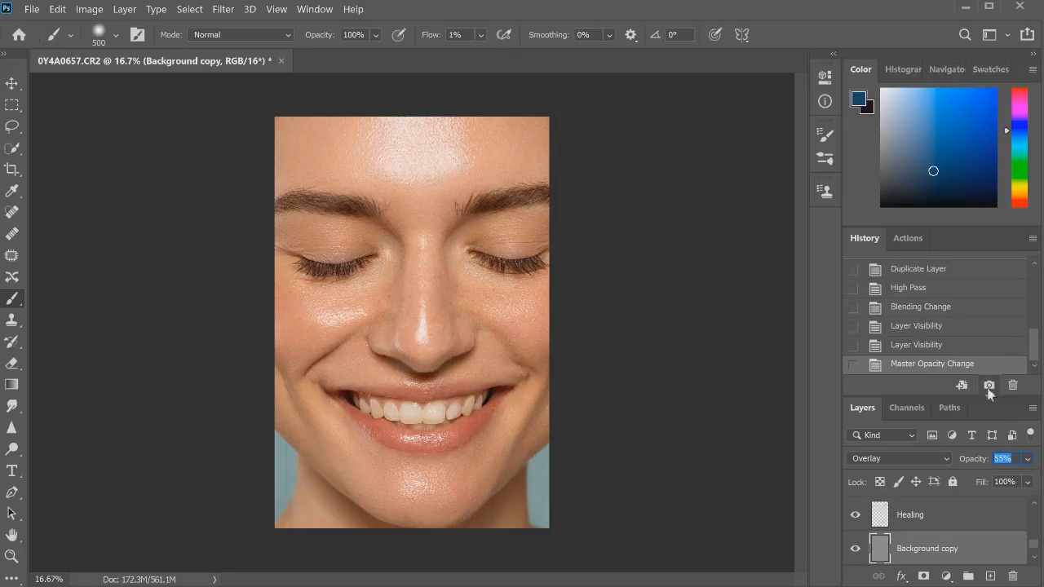
Step: Take a history snapshot of the sharpened portrait, compare it with the original opening state, and return to the newest snapshot
{"action": "left_click_drag", "start_coordinate": [1034, 350], "coordinate": [1029, 278]}
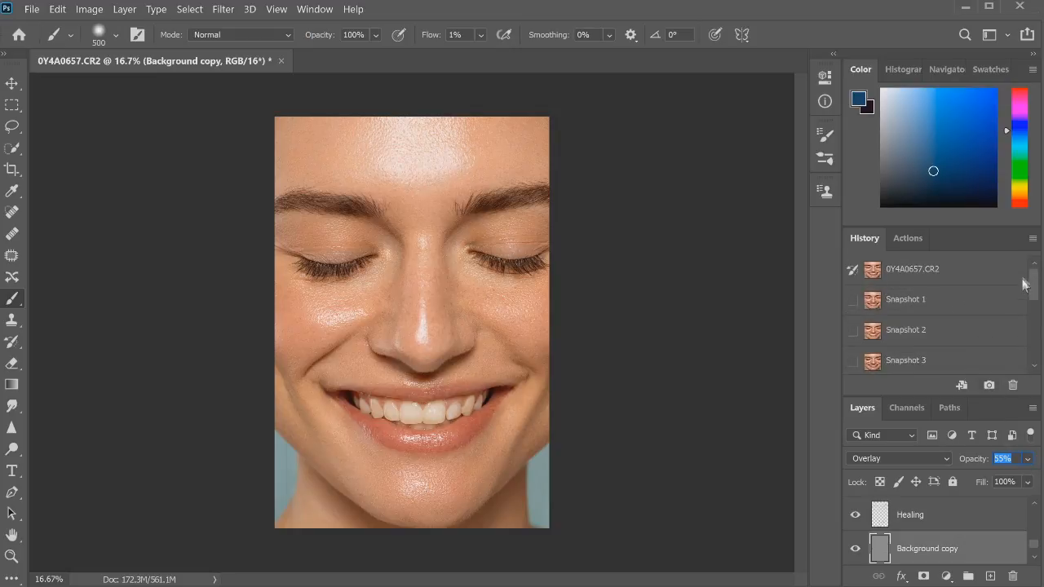
{"action": "left_click", "coordinate": [967, 271]}
{"action": "left_click_drag", "start_coordinate": [1033, 275], "coordinate": [1036, 326]}
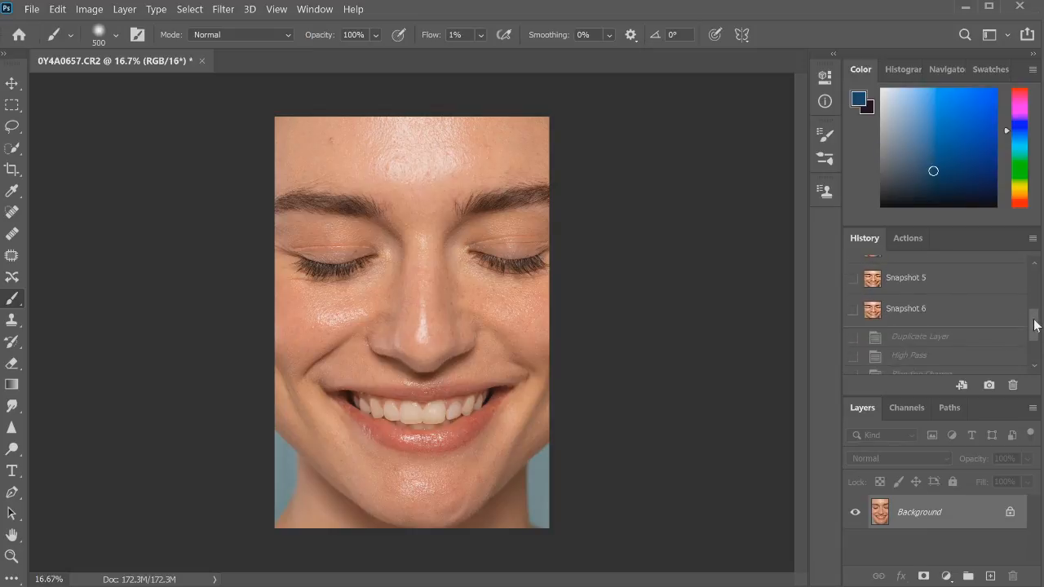
{"action": "left_click", "coordinate": [947, 314]}
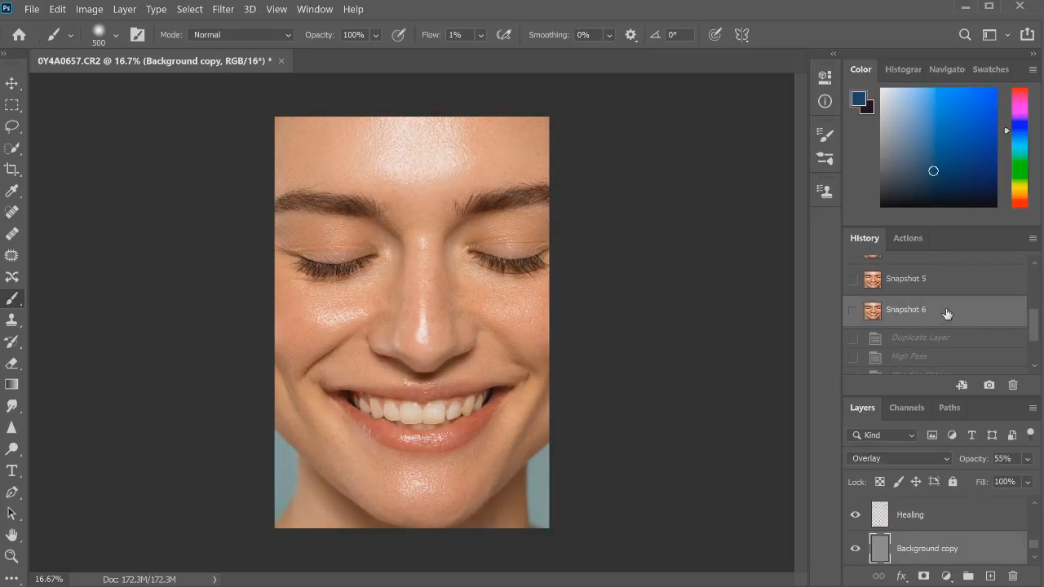